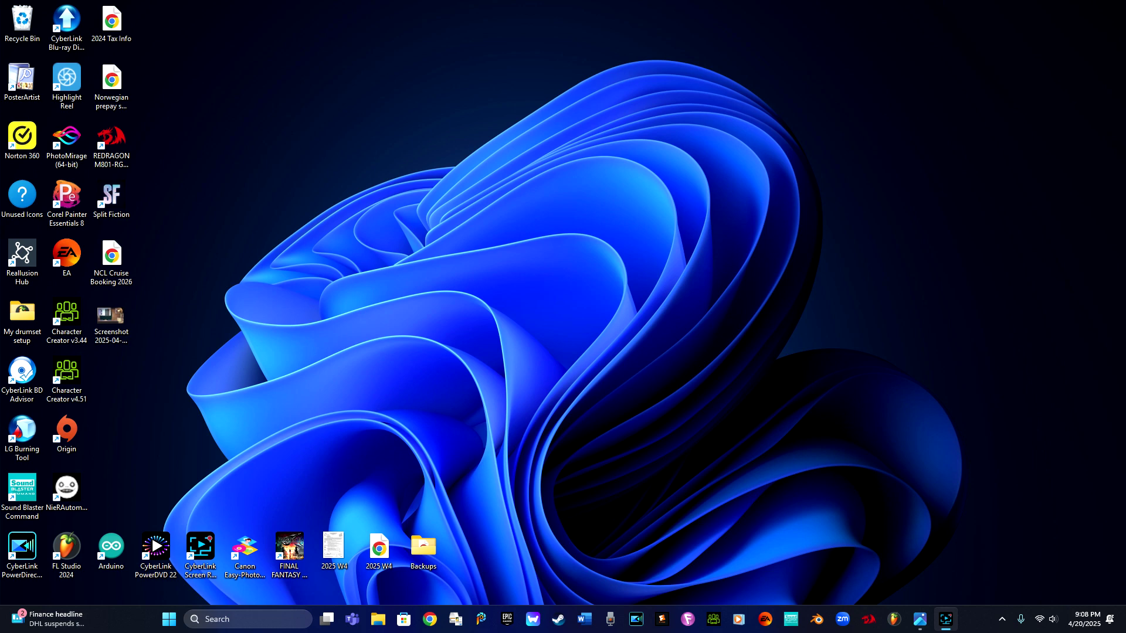
Launch FL Studio and replace the default Sampler channel with the FPC drum plugin.
left_click(896, 623)
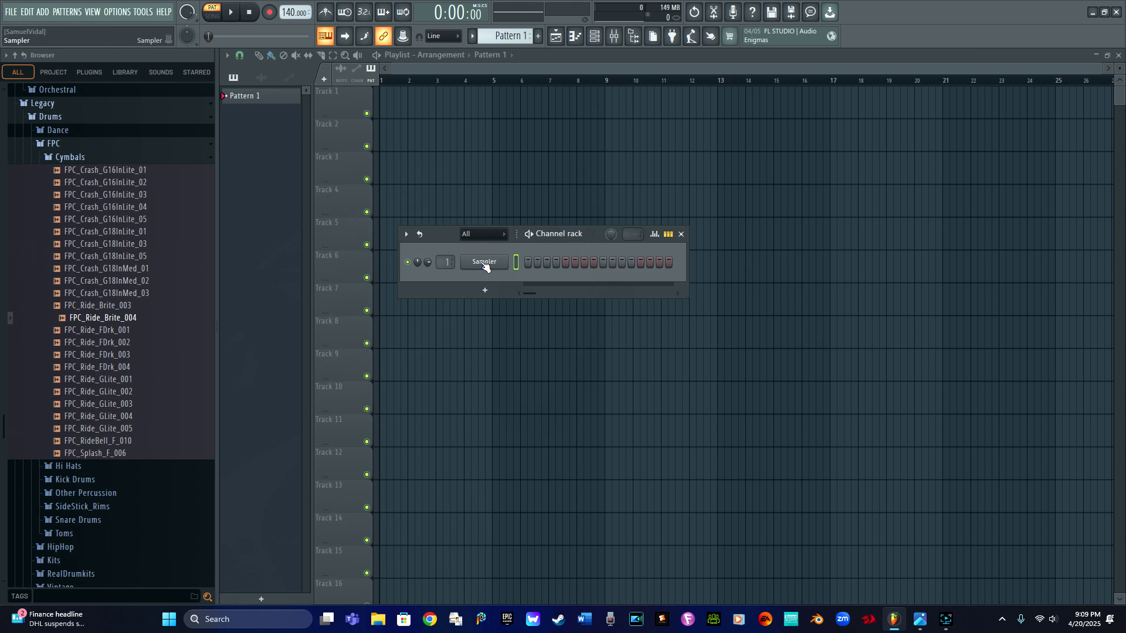
right_click(482, 269)
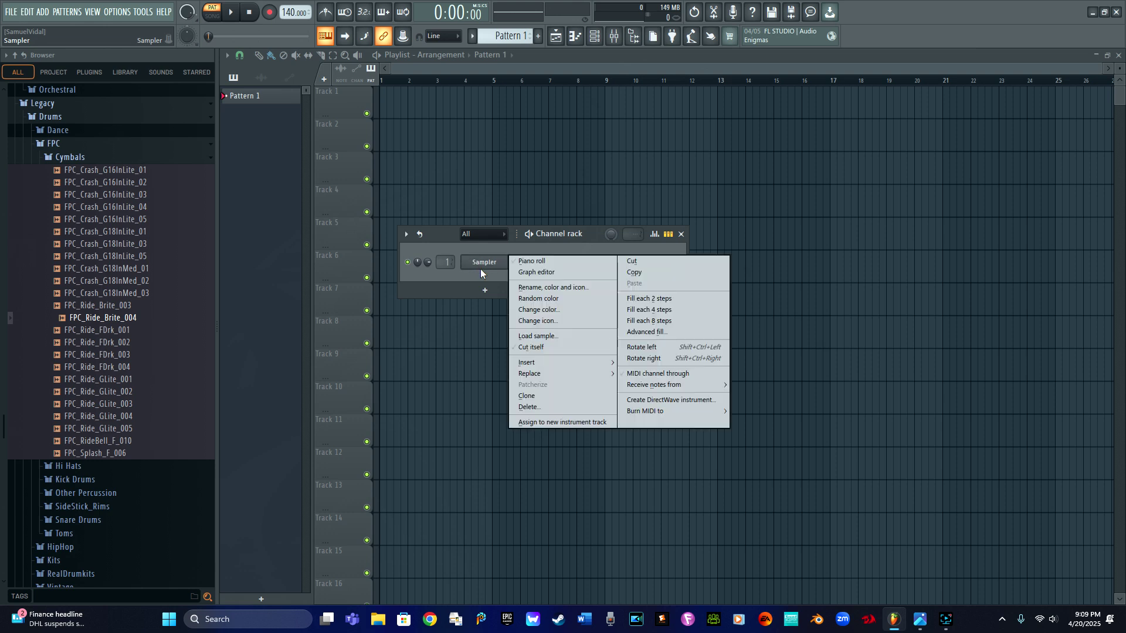
mouse_move(548, 373)
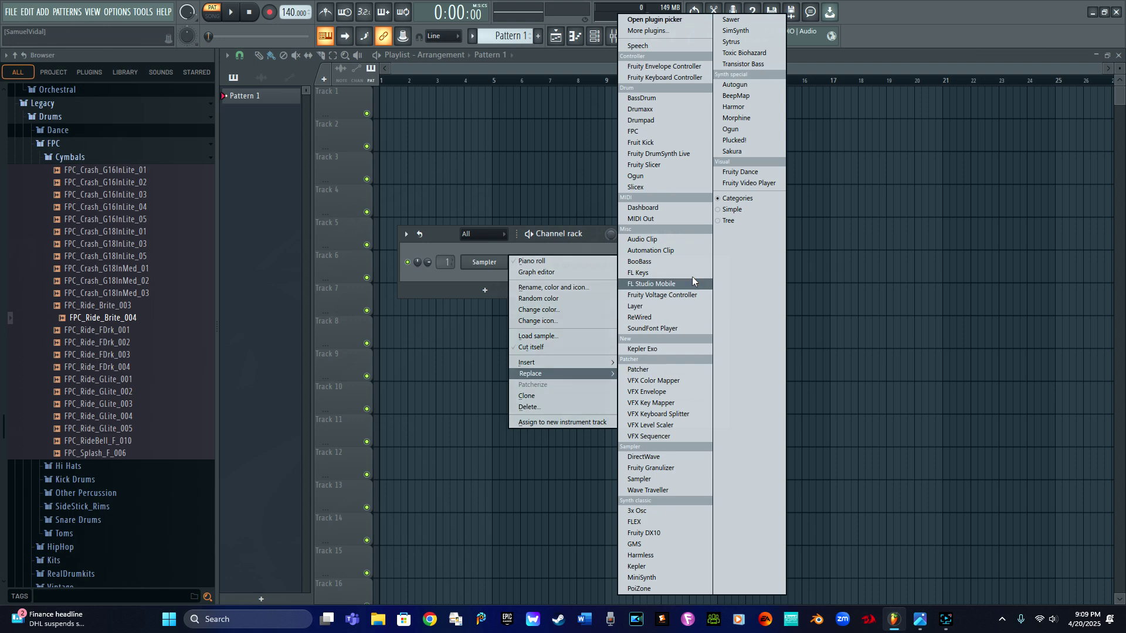
left_click(646, 131)
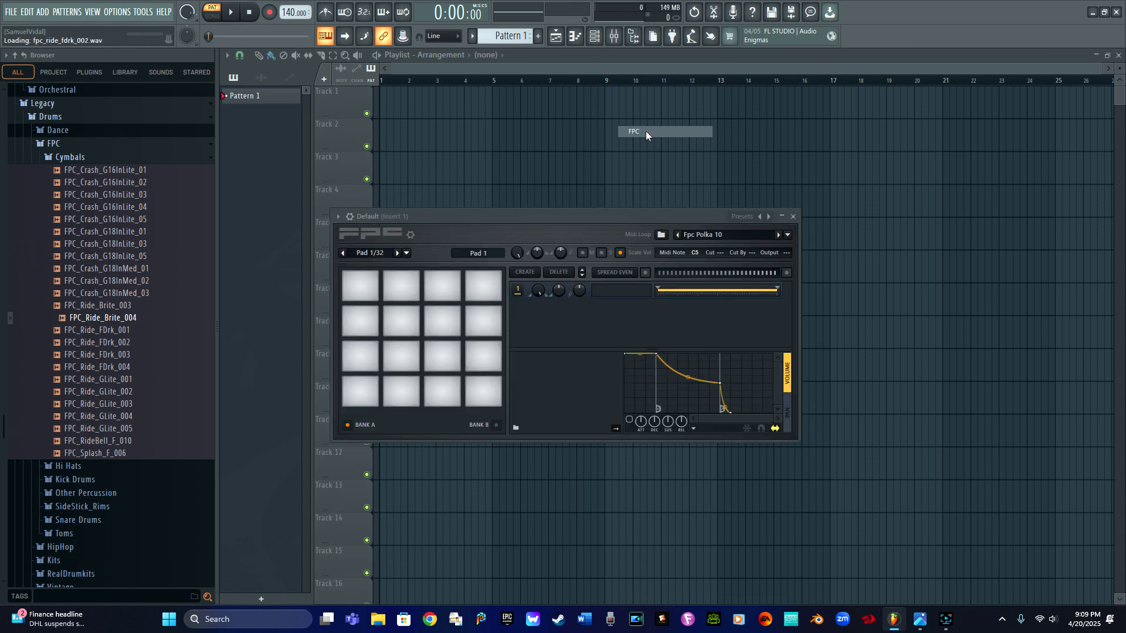
Load the acoustic HQ Rock Kit preset in FPC.
left_click_drag(577, 216, 643, 218)
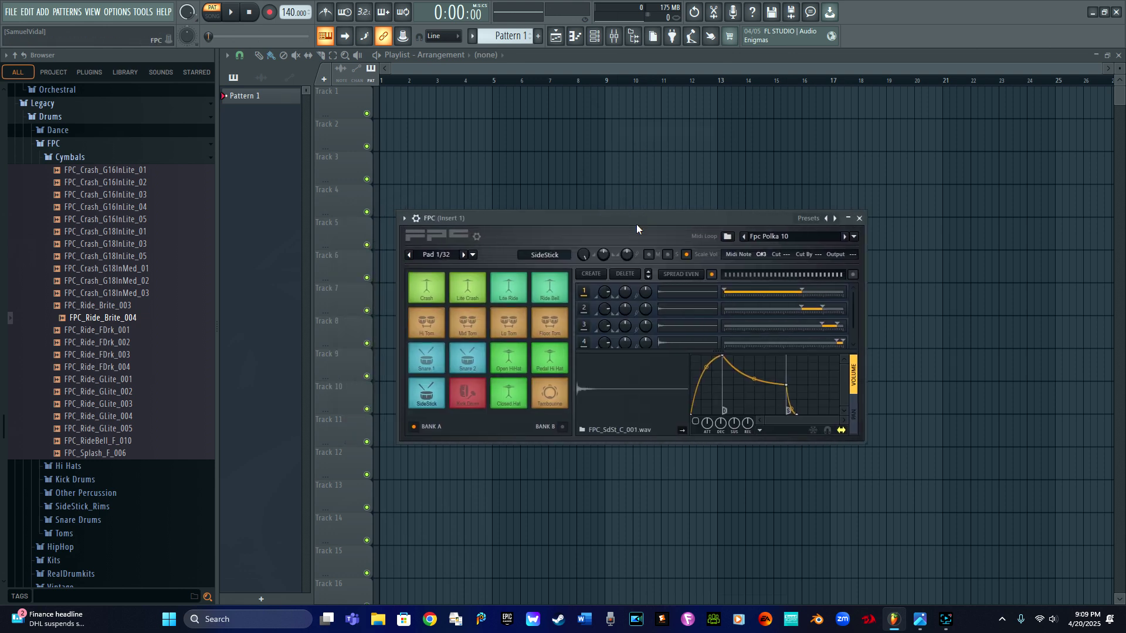
left_click(808, 219)
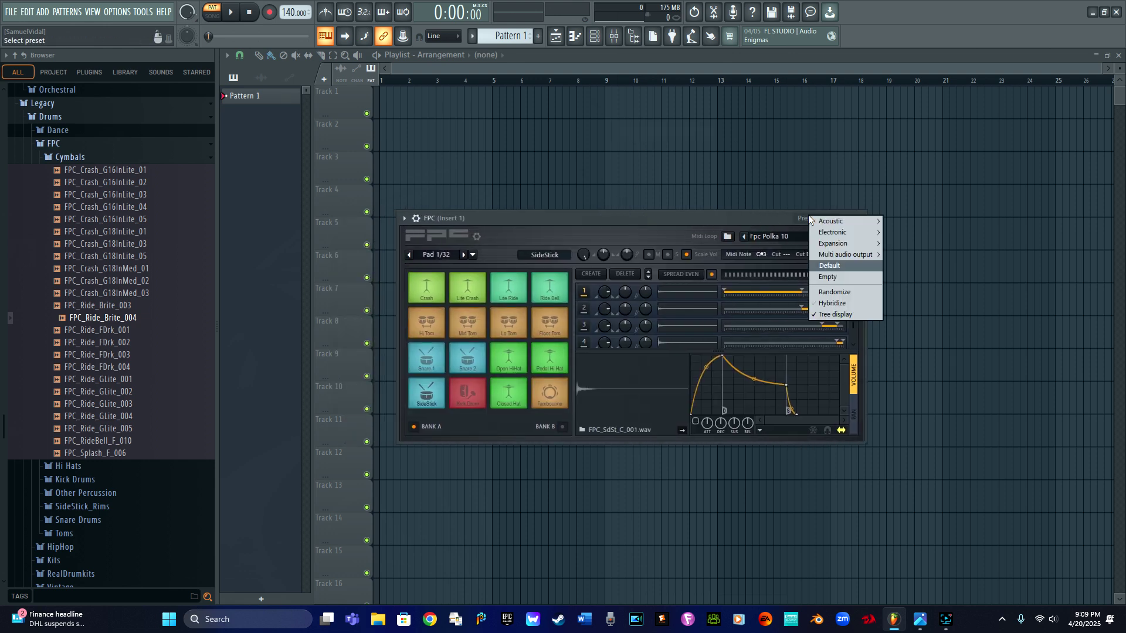
mouse_move(838, 226)
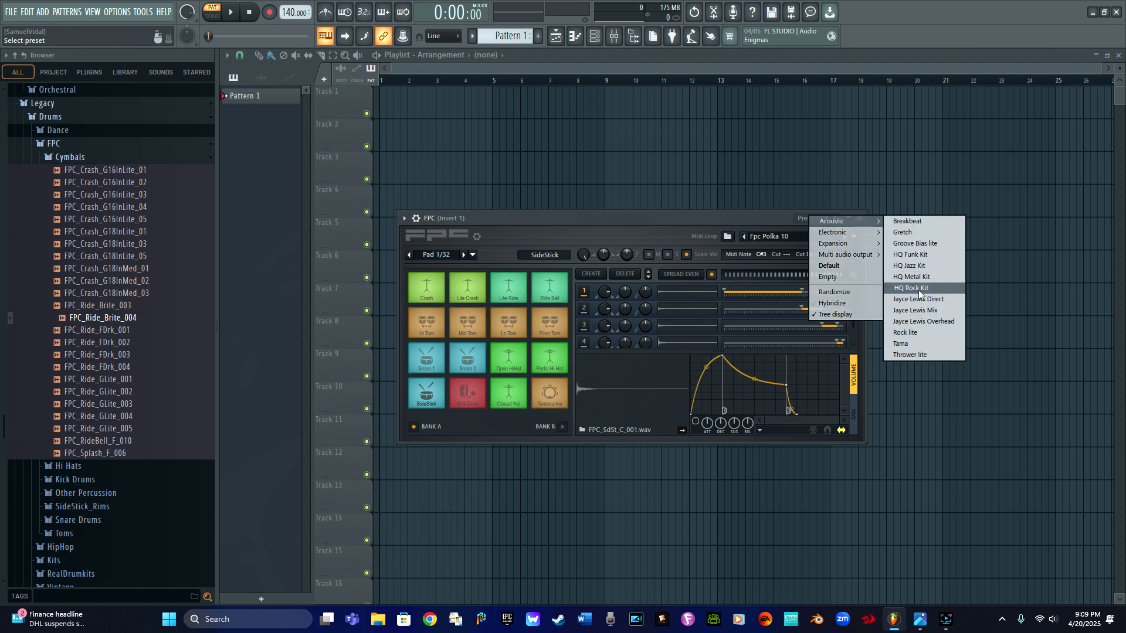
left_click(923, 290)
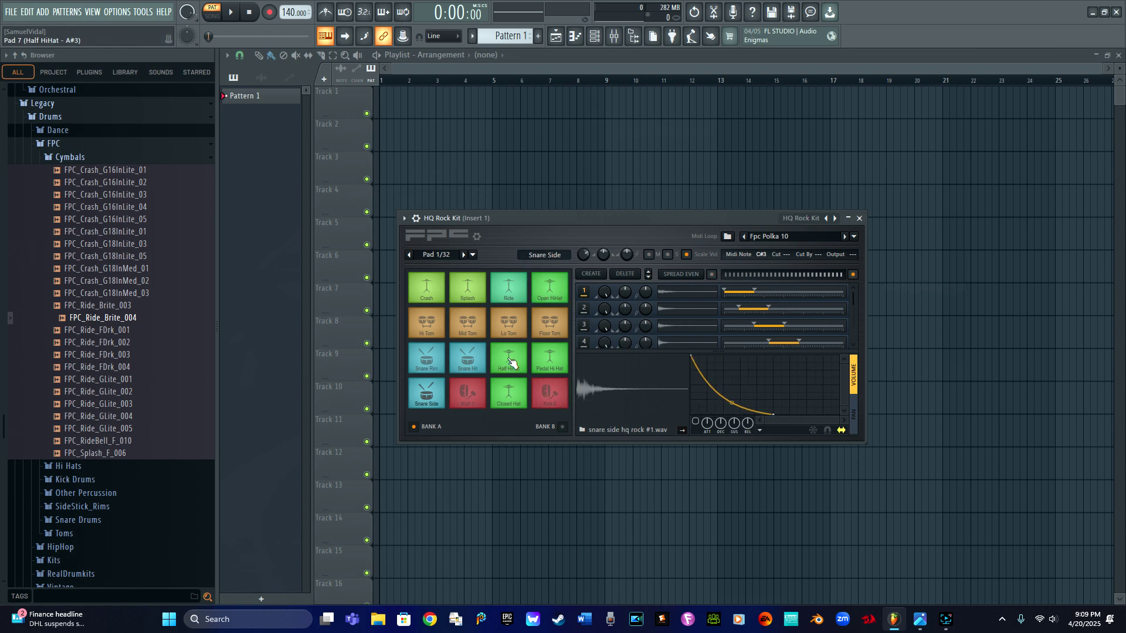
Audition the rock kit's half hi-hat, tom, snare rim and snare hit pads.
left_click(511, 360)
left_click(467, 323)
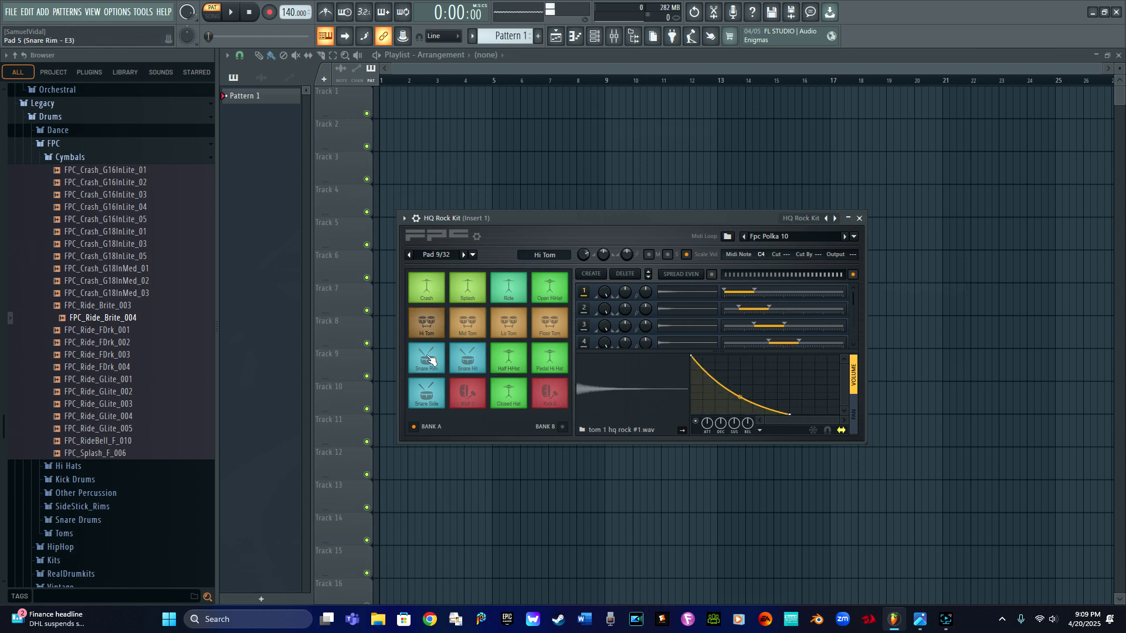
left_click(426, 358)
left_click(468, 362)
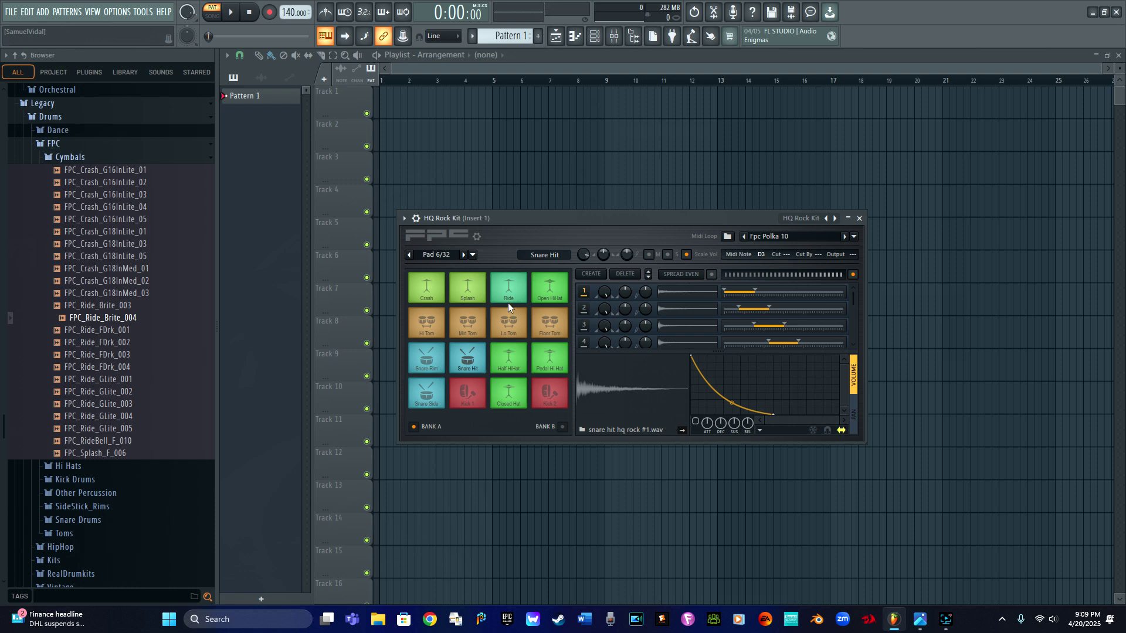
Open the mixer and position its window over the FPC window.
left_click_drag(589, 223, 738, 229)
left_click(614, 36)
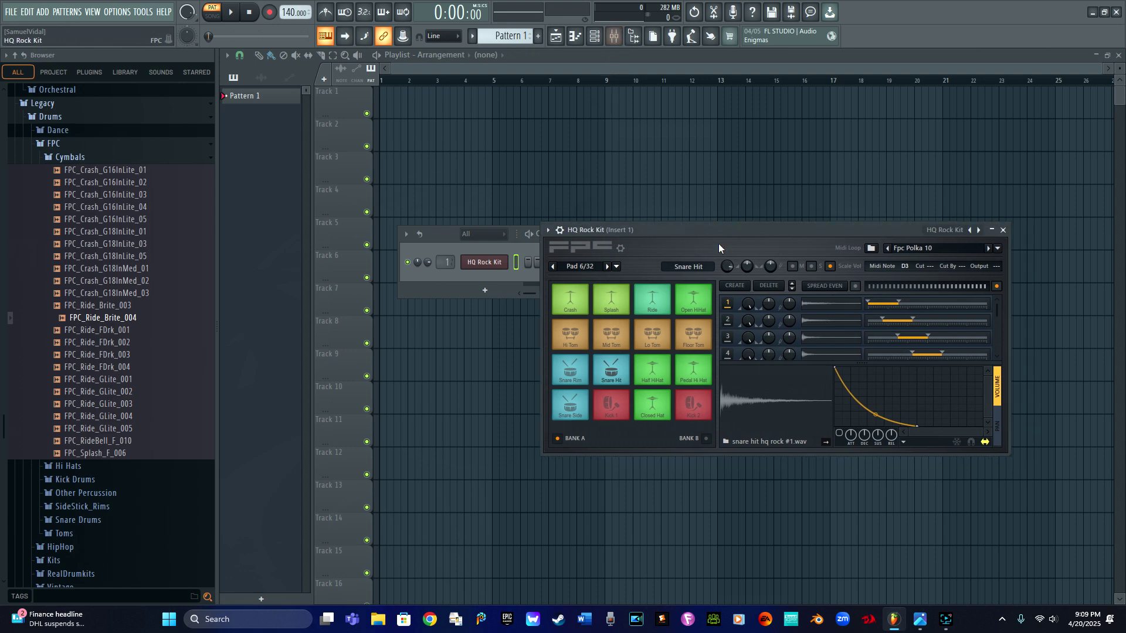
left_click_drag(734, 230, 663, 223)
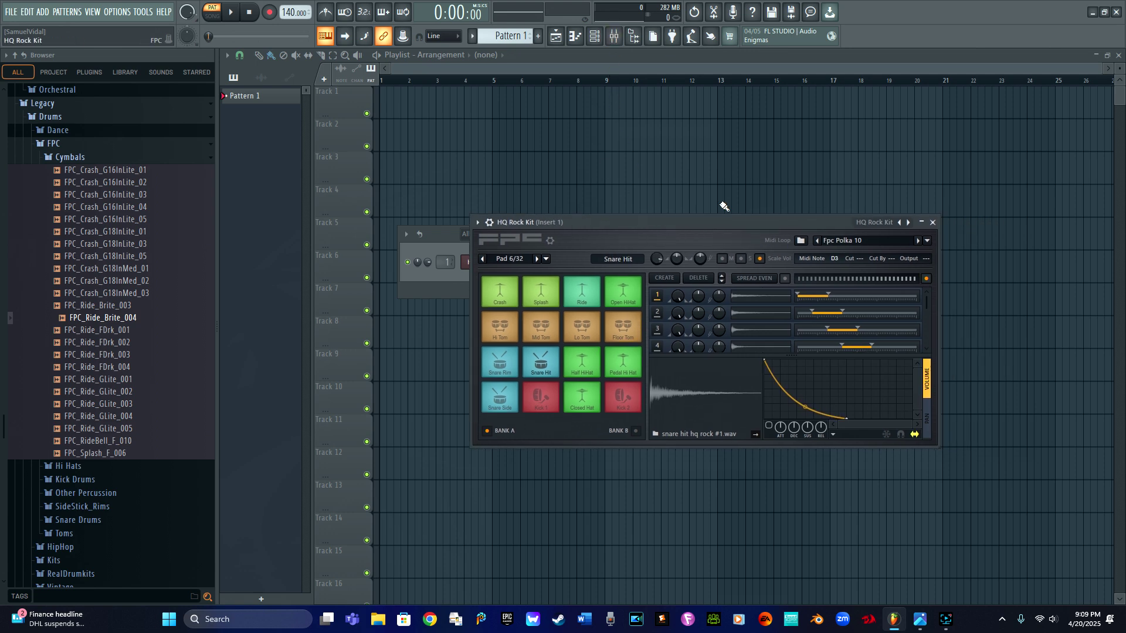
left_click(615, 36)
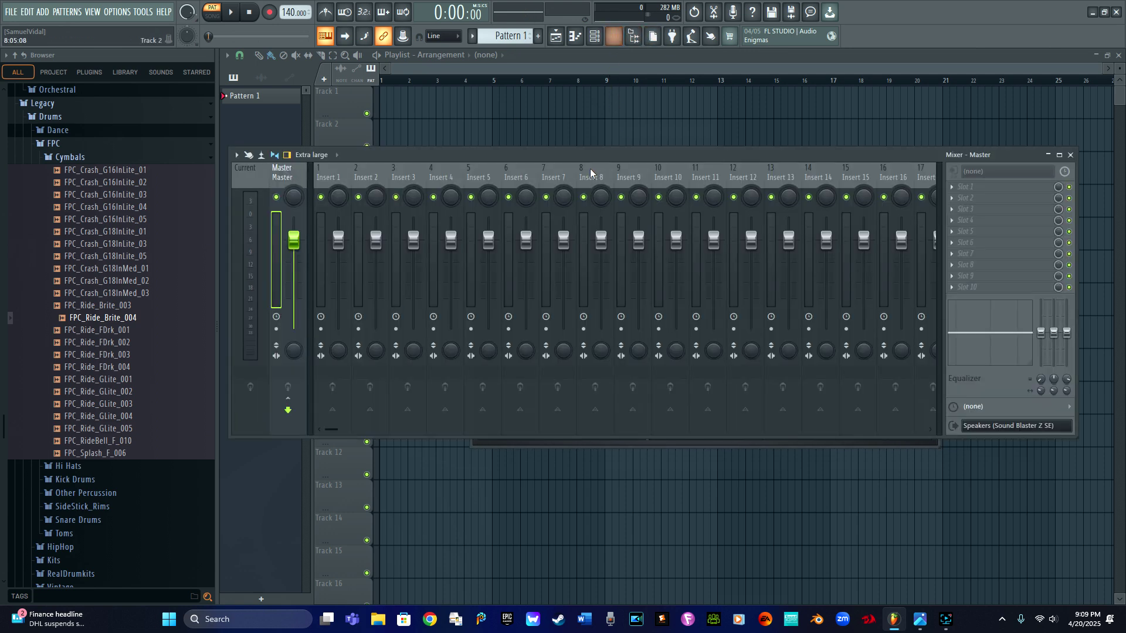
left_click_drag(599, 153, 605, 187)
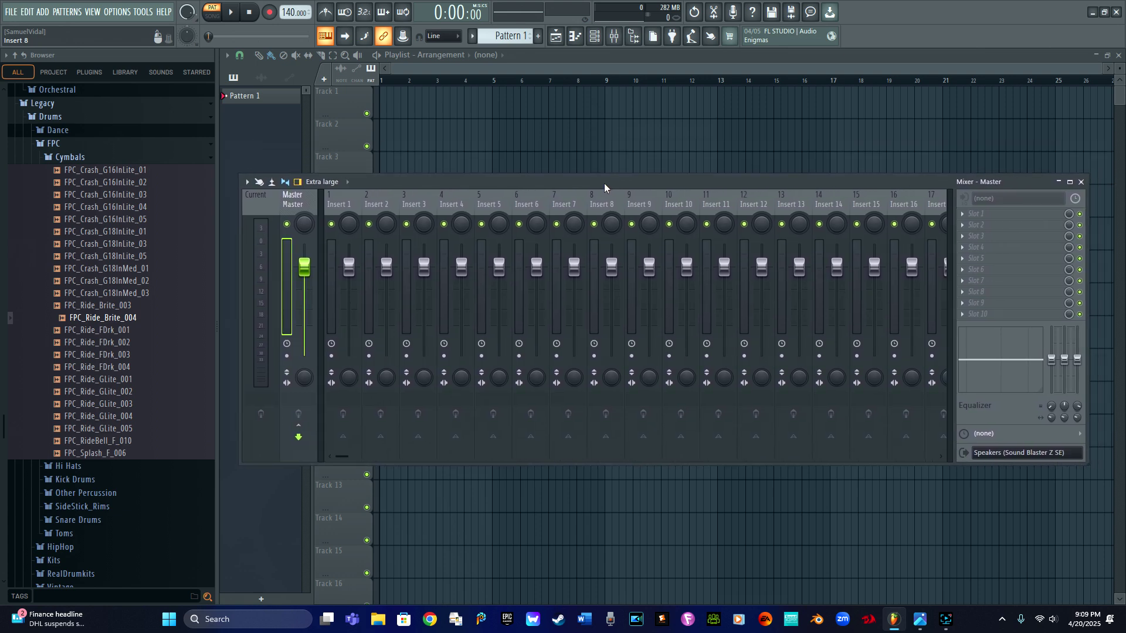
left_click_drag(392, 181, 406, 145)
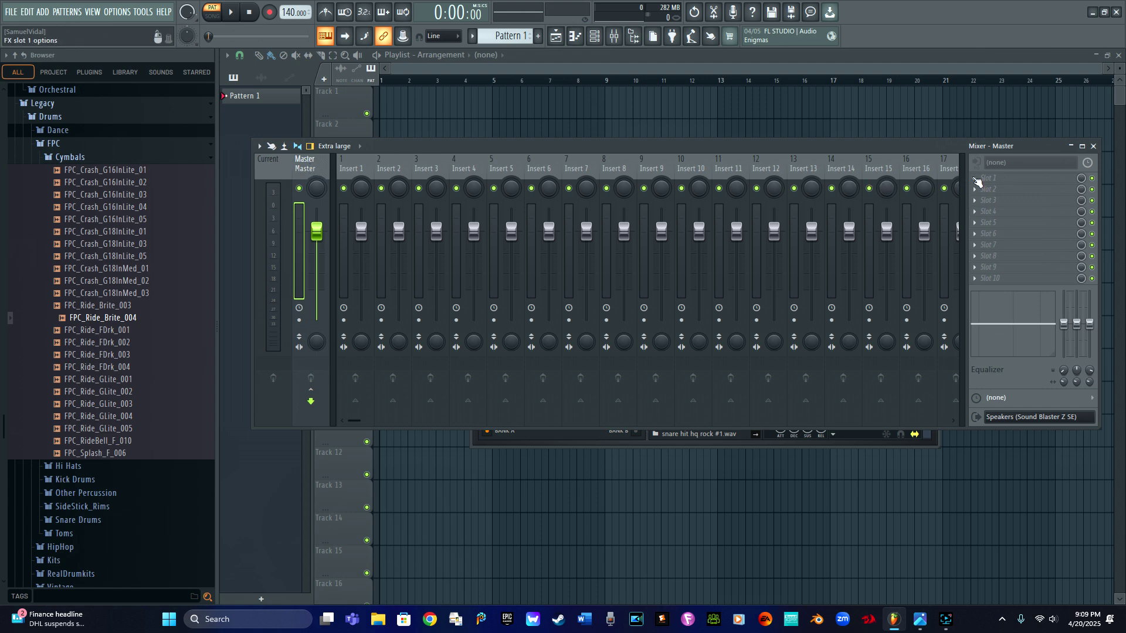
Insert Maximus in the Master track's first effect slot and load its Max loudness mastering preset.
left_click(977, 181)
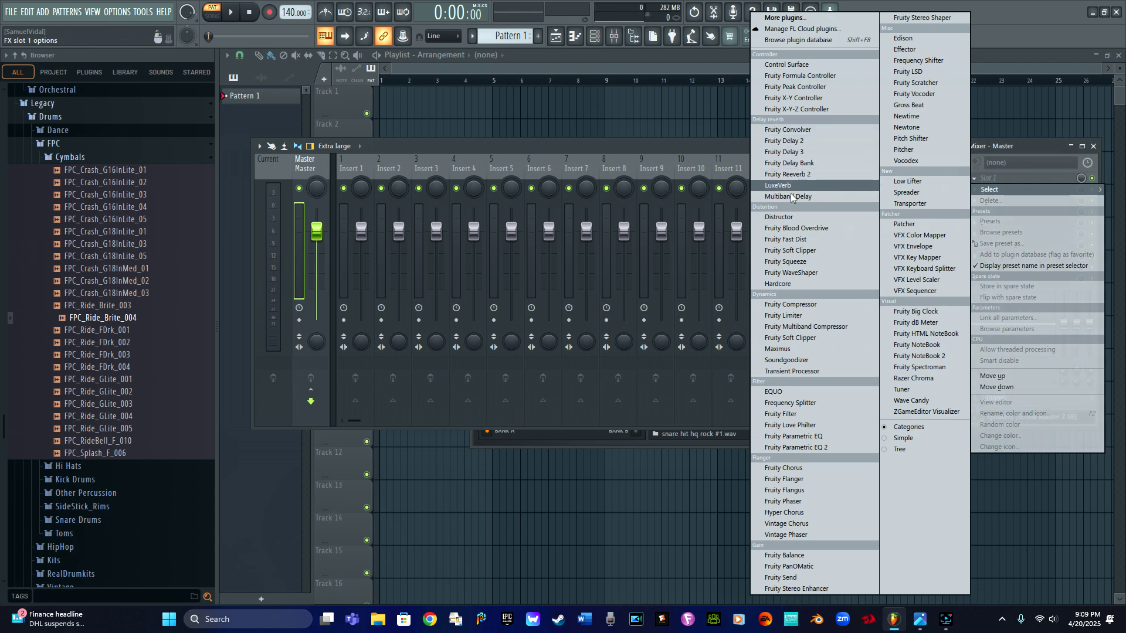
left_click(784, 350)
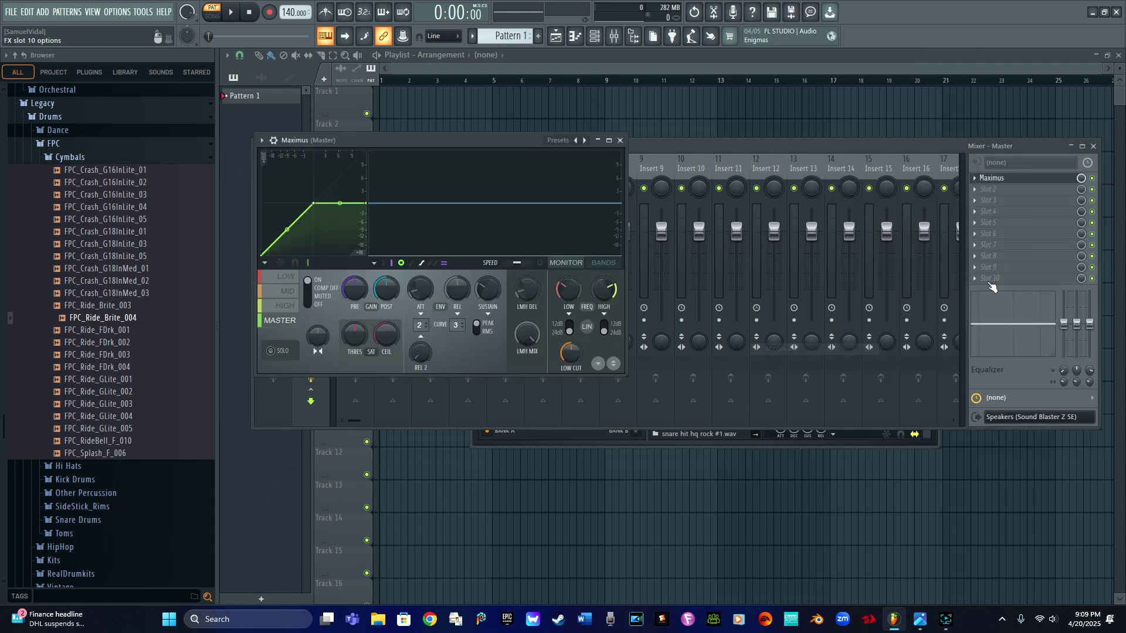
left_click(553, 139)
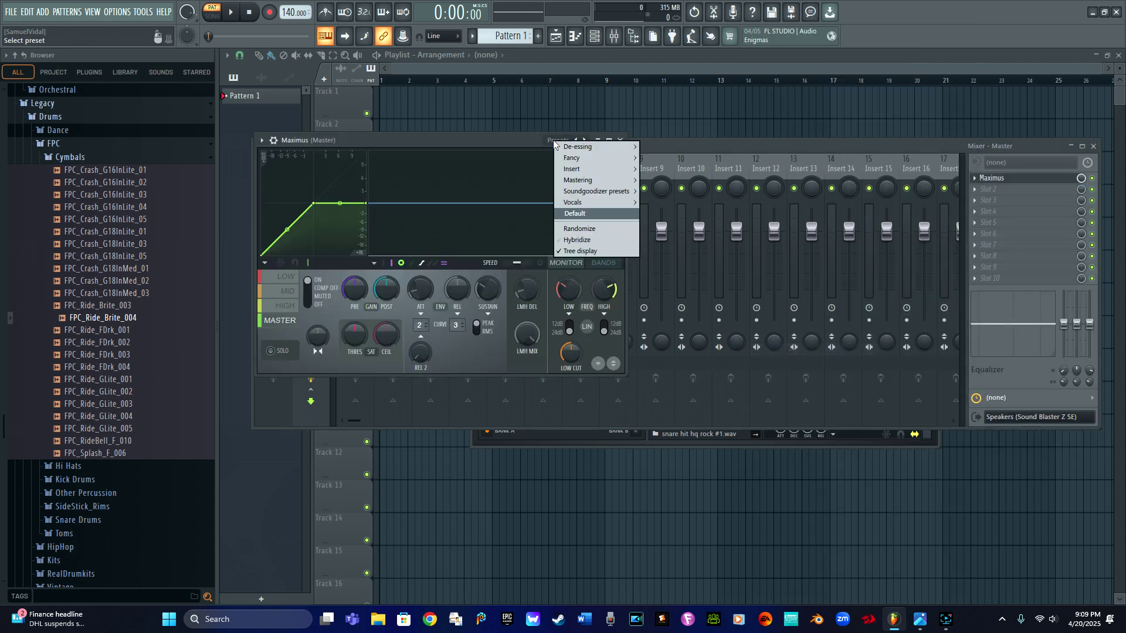
mouse_move(588, 183)
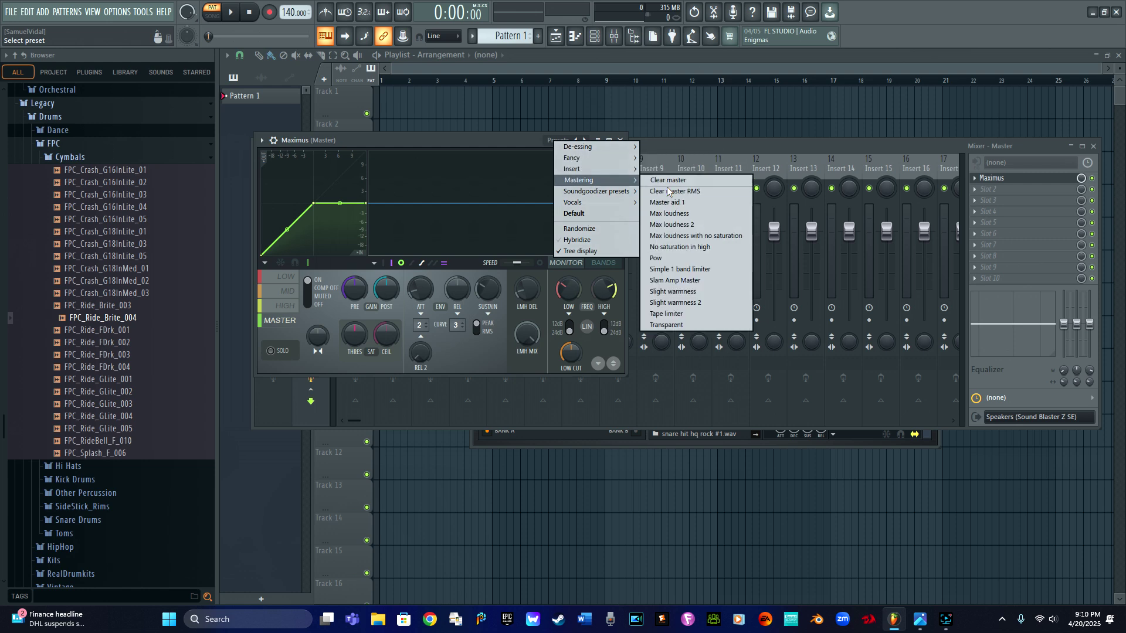
left_click(678, 214)
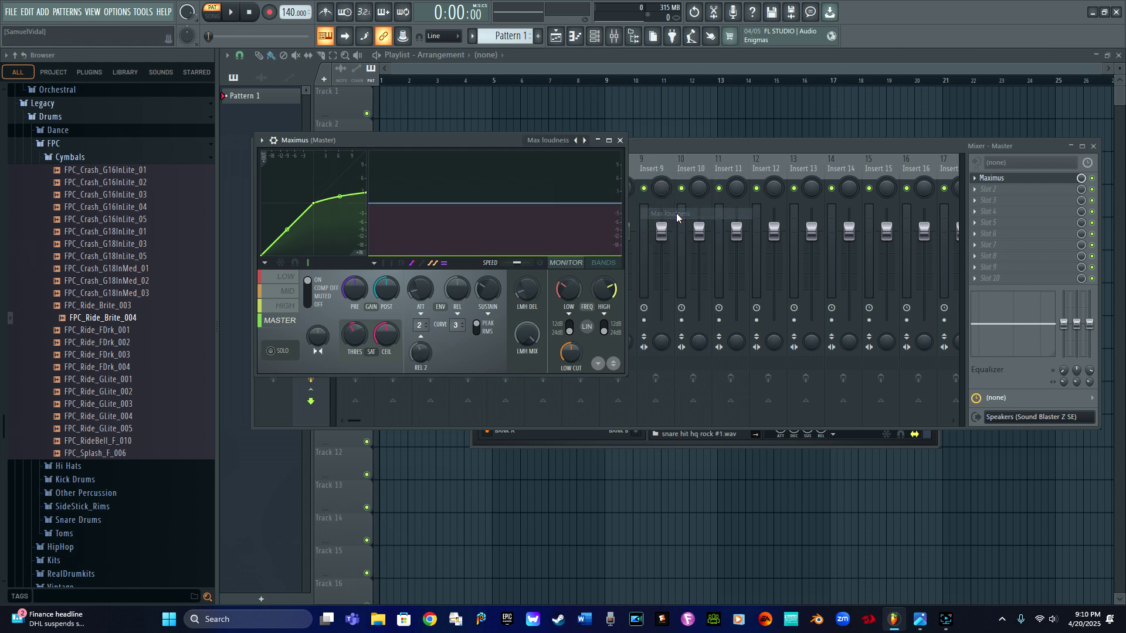
left_click_drag(447, 136, 628, 124)
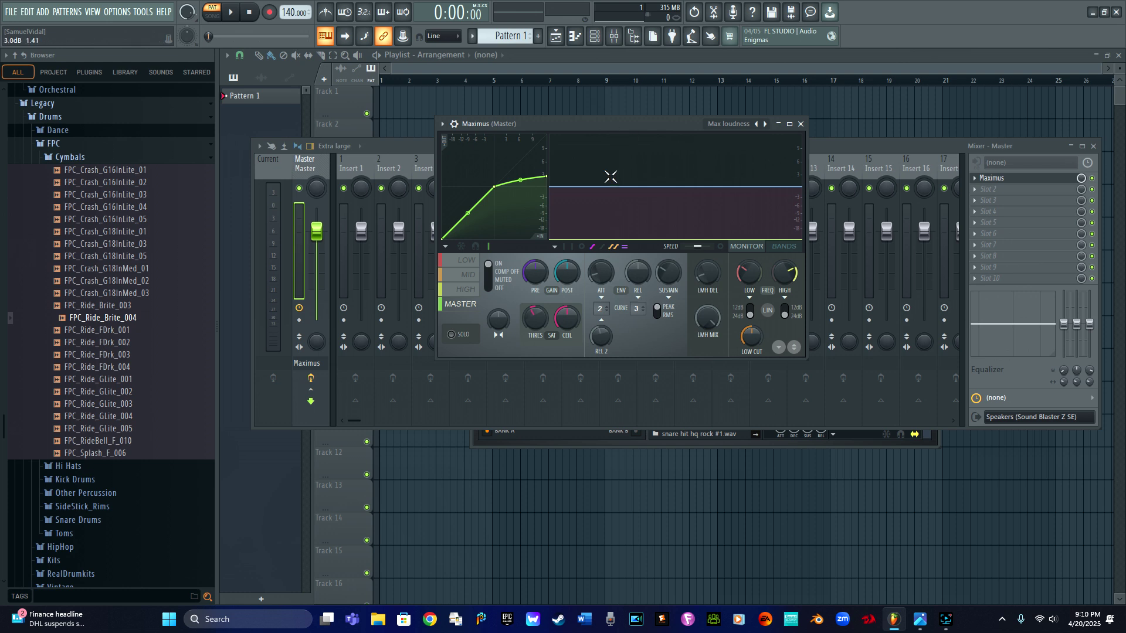
left_click_drag(593, 123, 632, 114)
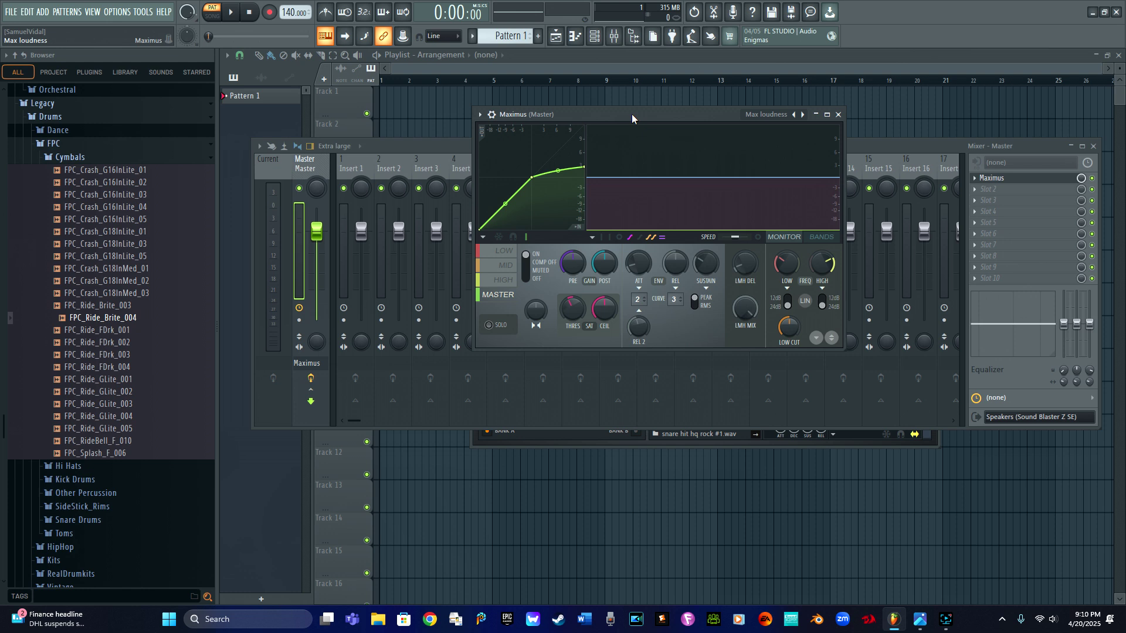
left_click_drag(632, 114, 618, 114)
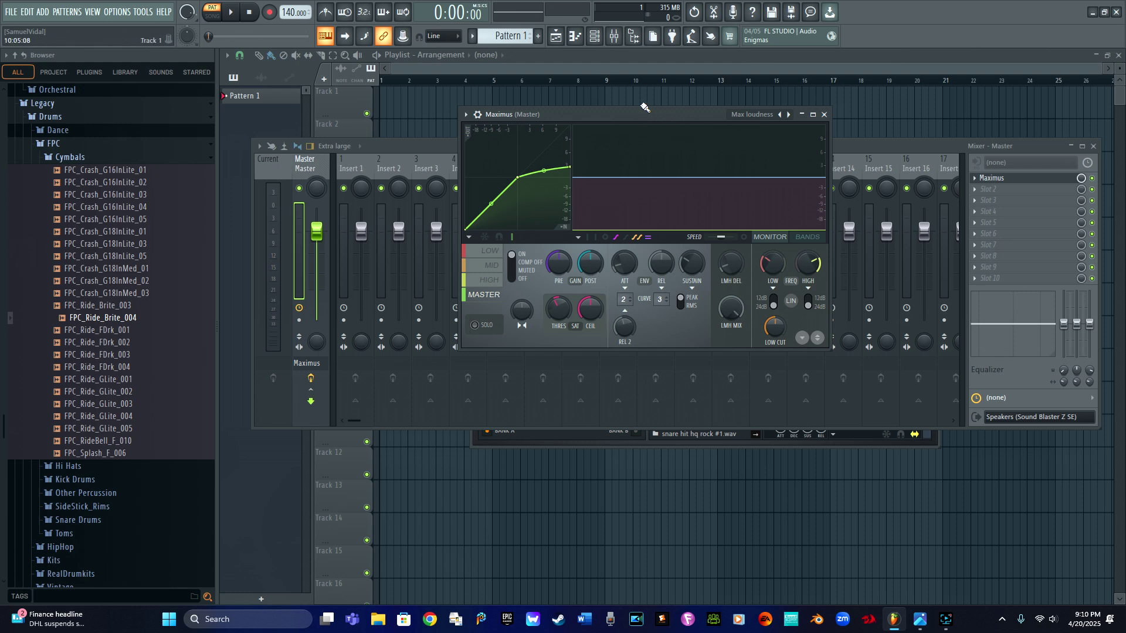
mouse_move(642, 114)
left_mouse_down()
mouse_move(621, 122)
mouse_move(639, 128)
left_mouse_up()
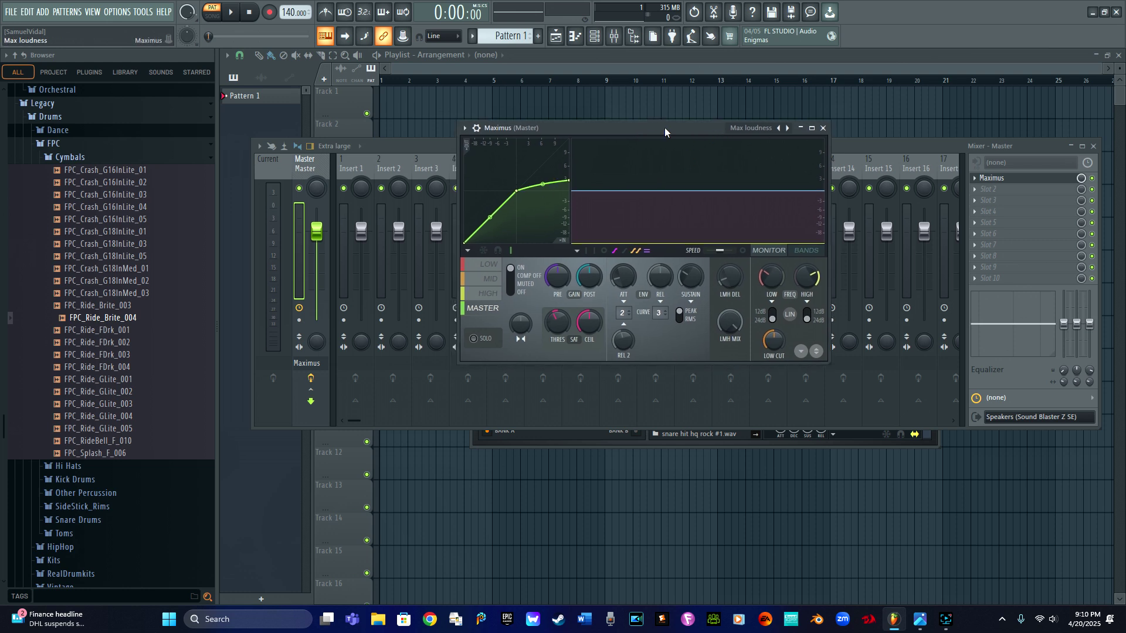
left_click_drag(670, 128, 669, 132)
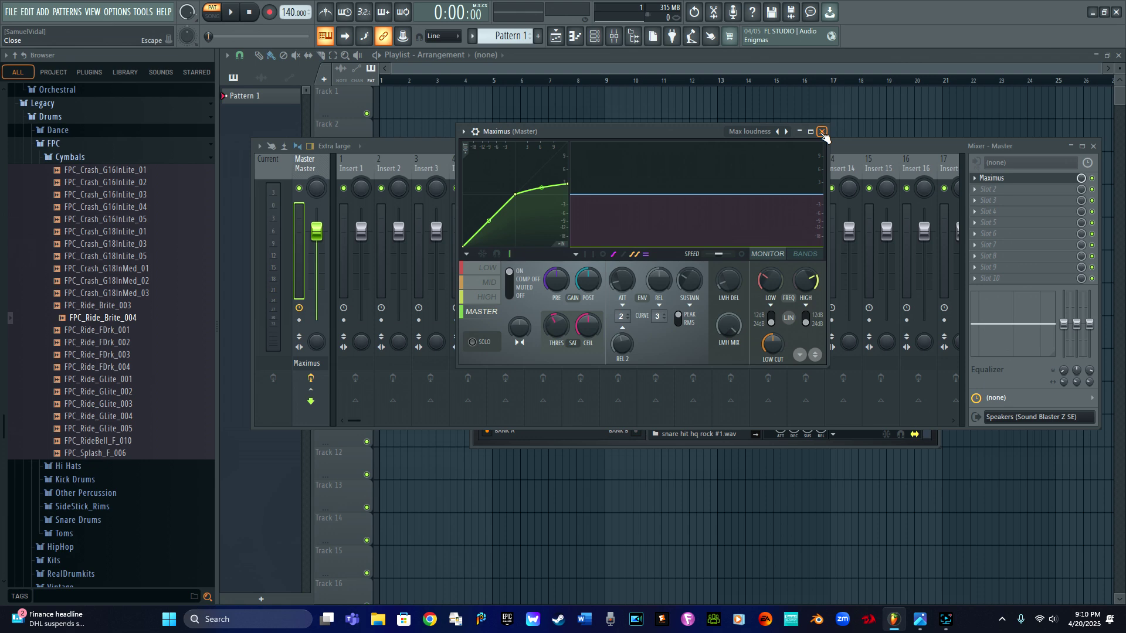
Close Maximus and insert EQUO in the Master track's second effect slot with the SV EQ preset.
left_click(822, 132)
left_click(975, 190)
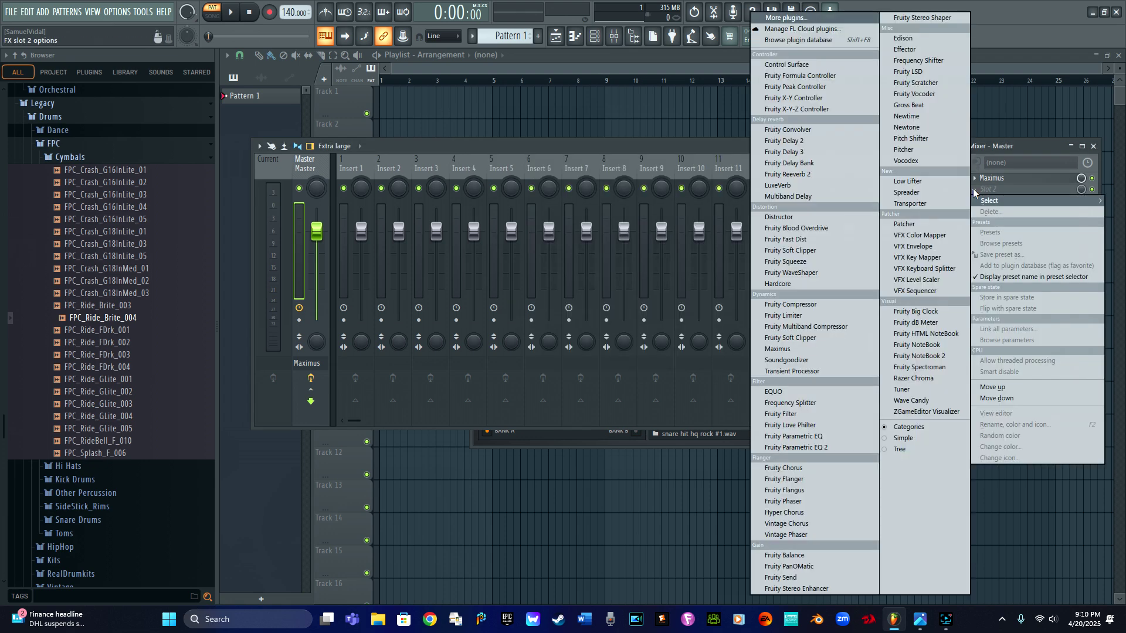
left_click(821, 392)
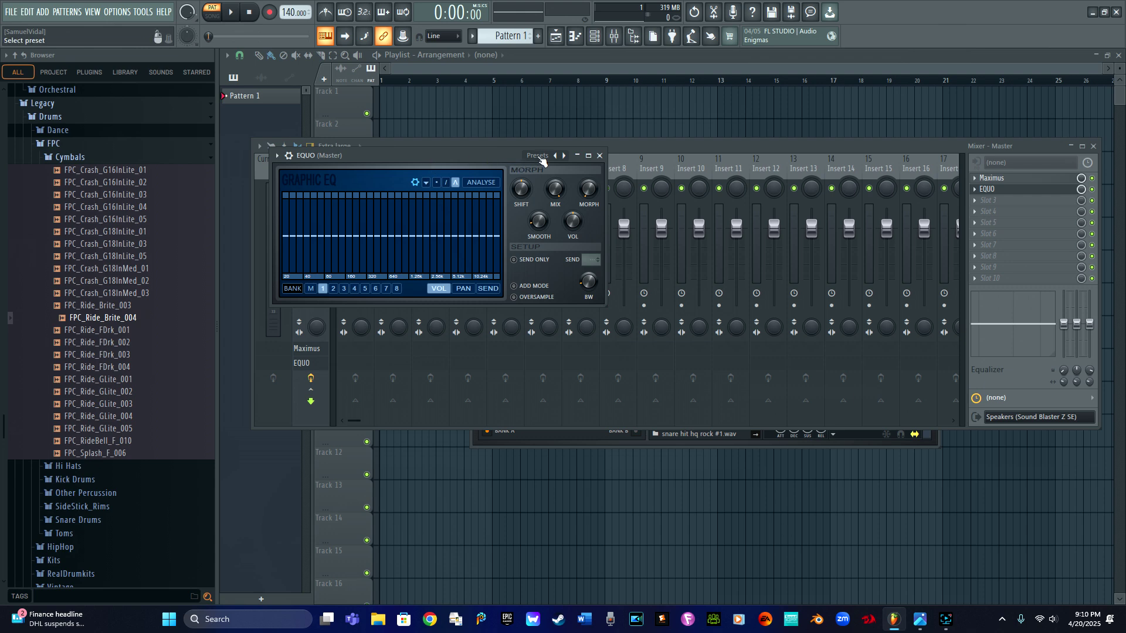
left_click(541, 157)
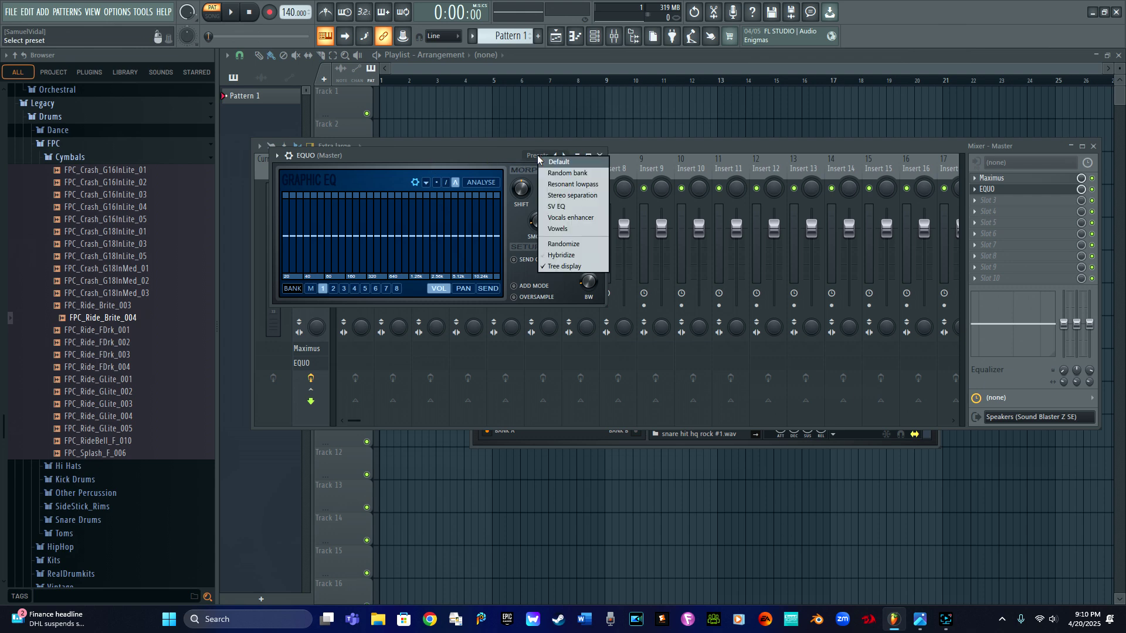
left_click(564, 206)
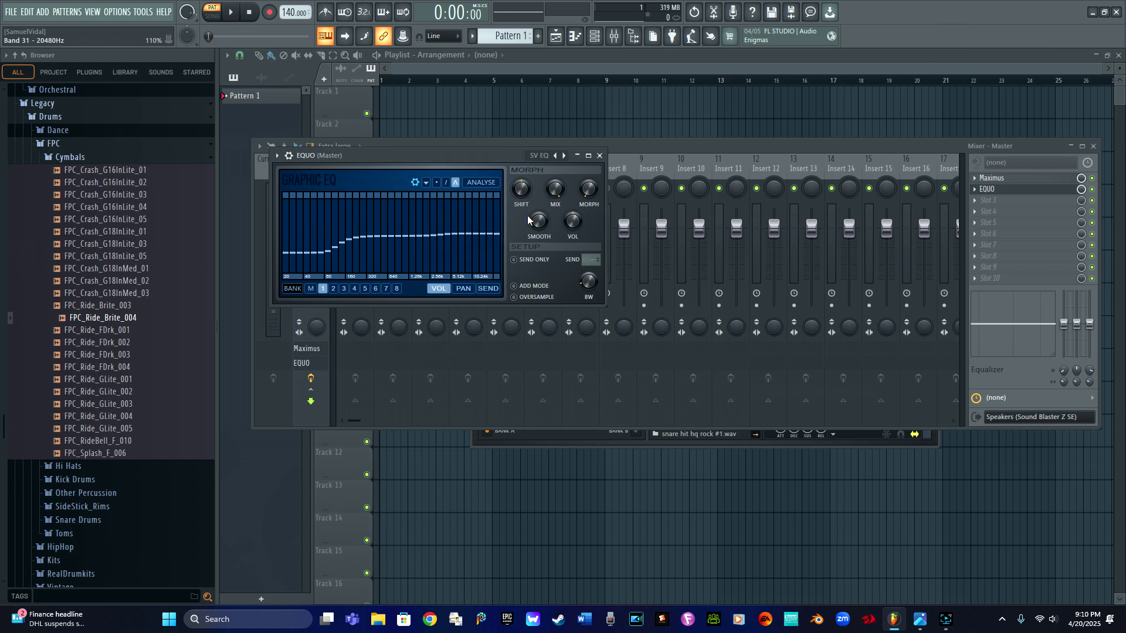
left_click(600, 156)
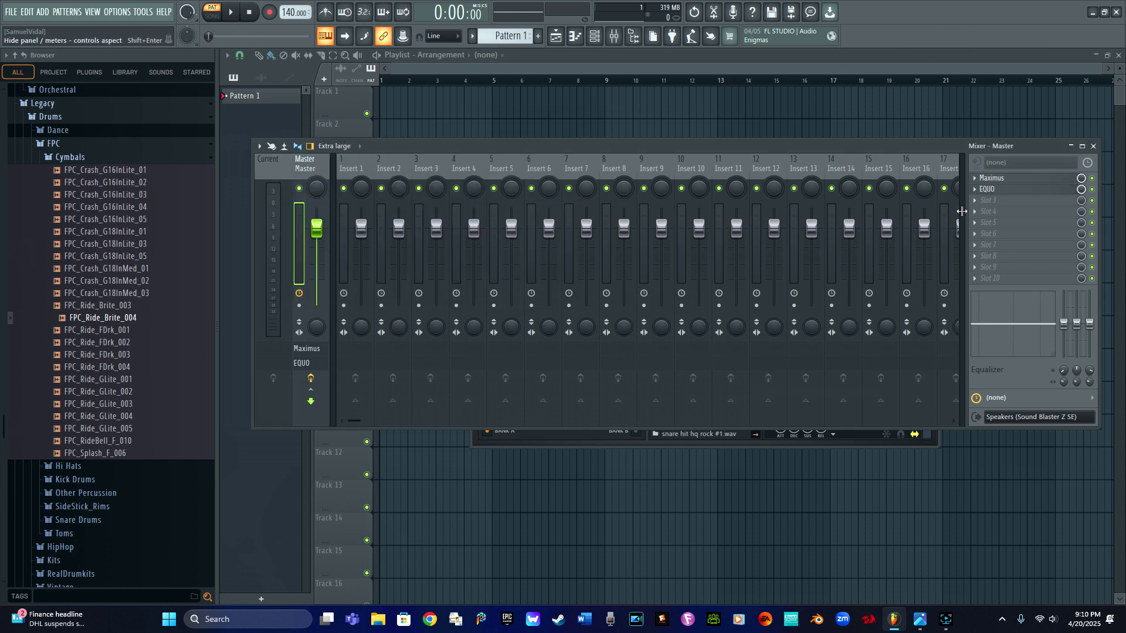
Insert Fruity Reeverb 2 in the Master track's third effect slot, load the Small Studio preset and close the plugin.
left_click(974, 200)
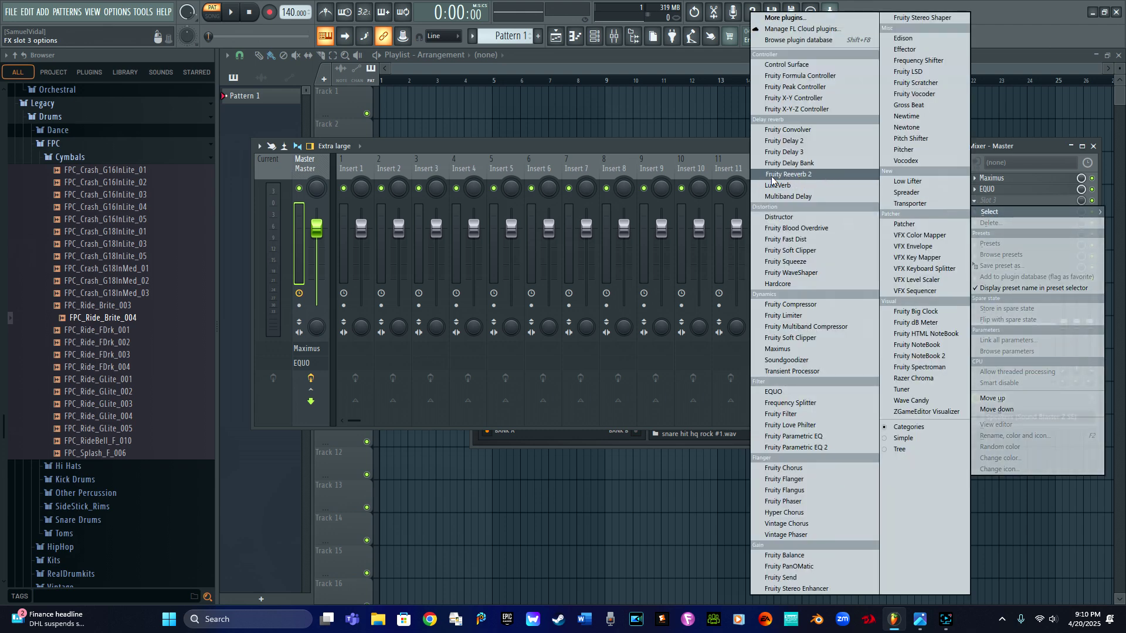
left_click(807, 175)
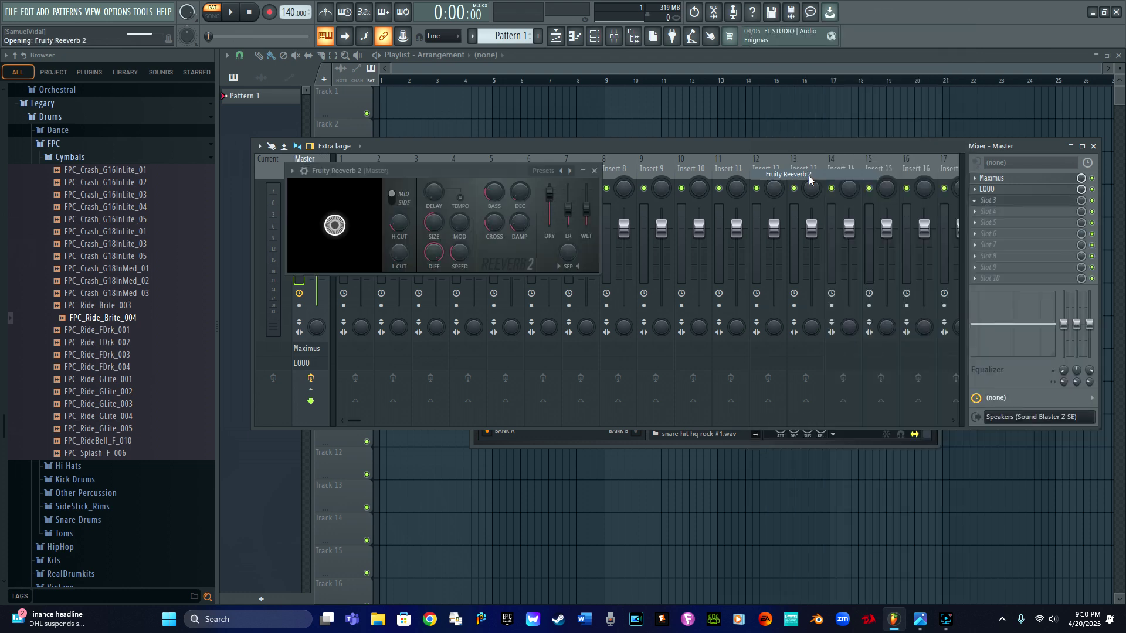
left_click(543, 170)
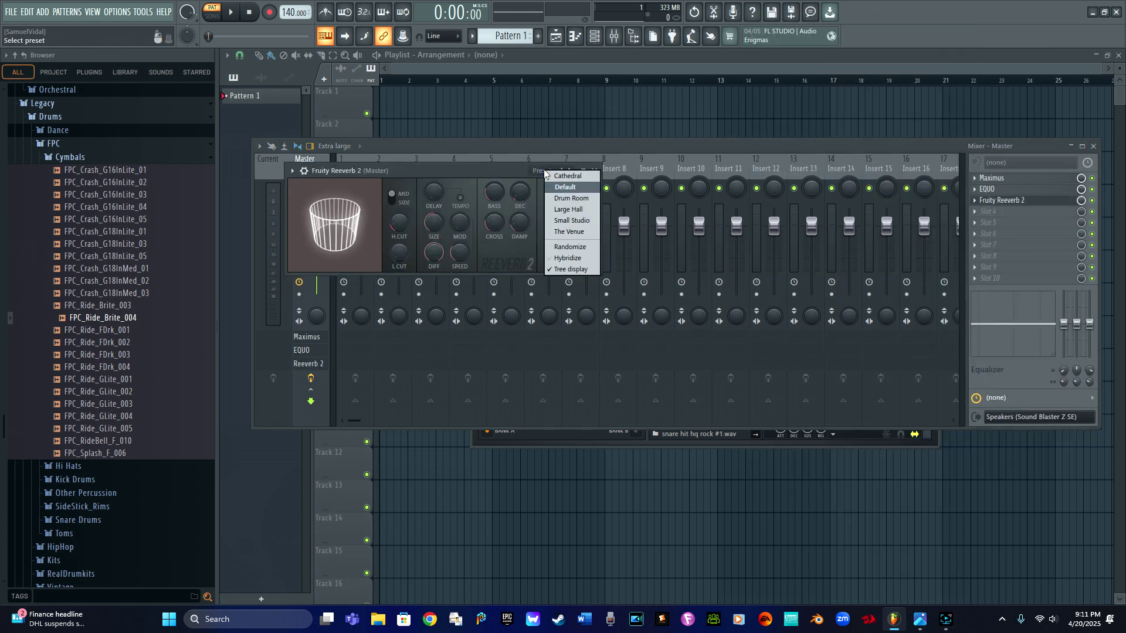
left_click(581, 221)
left_click(596, 171)
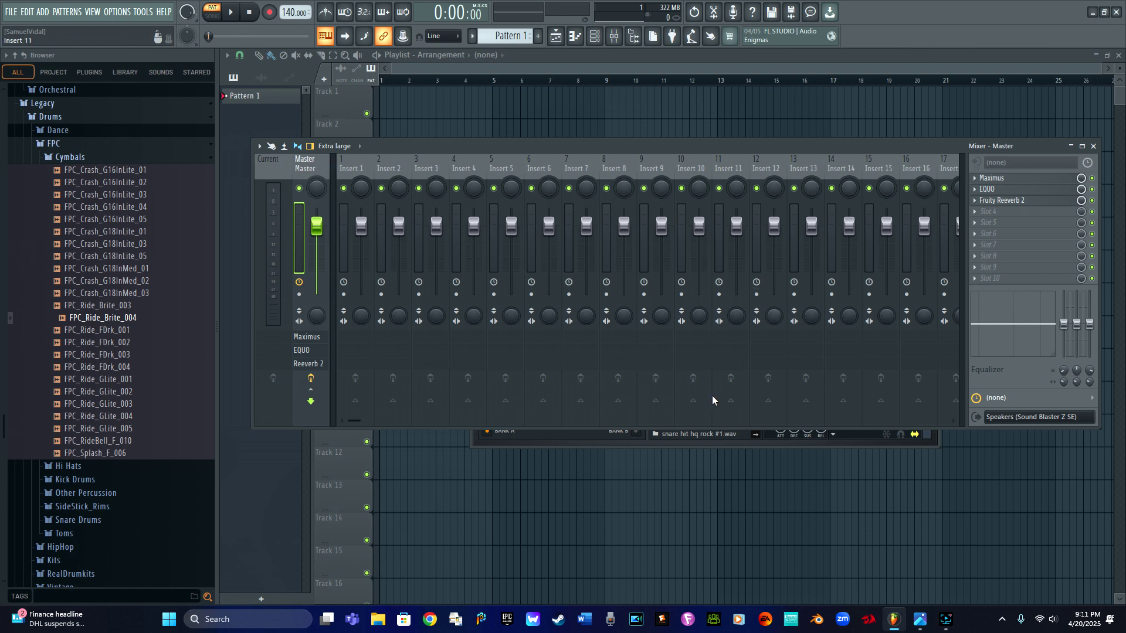
Open the HQ Rock Kit FPC from the channel rack, reposition its window and select its Insert 1 mixer track.
left_click(598, 38)
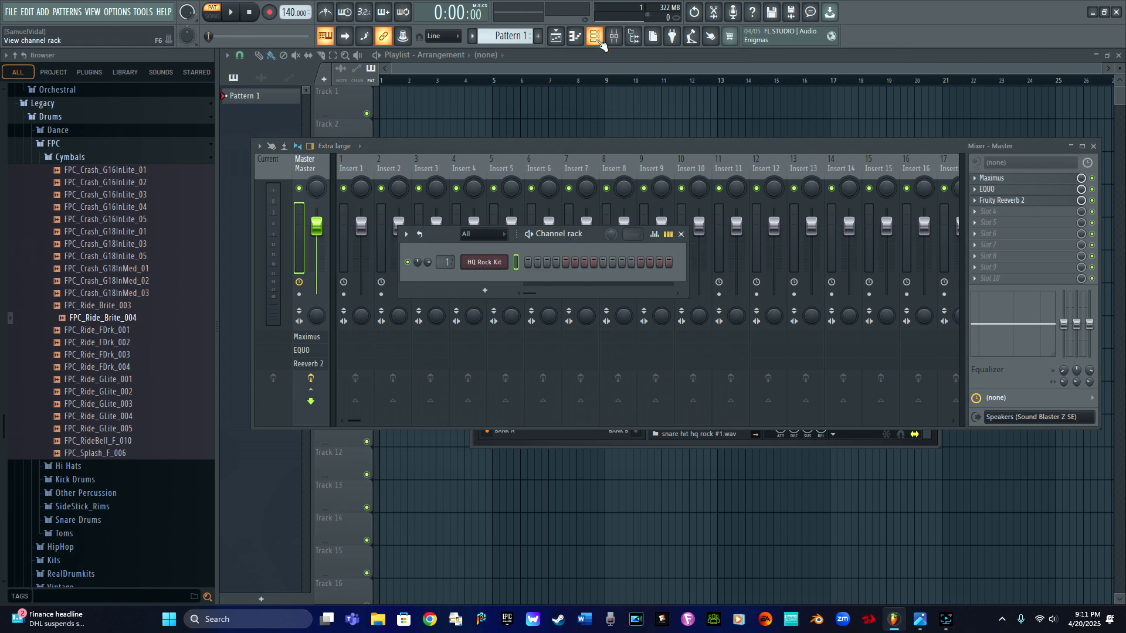
left_click(485, 262)
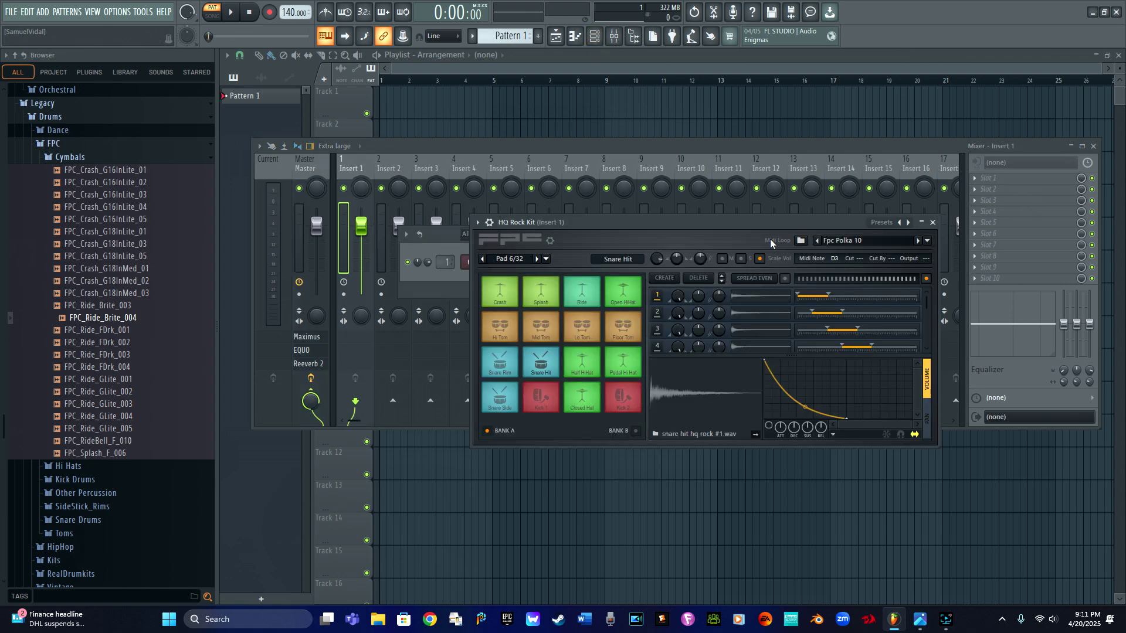
left_click_drag(784, 223, 800, 199)
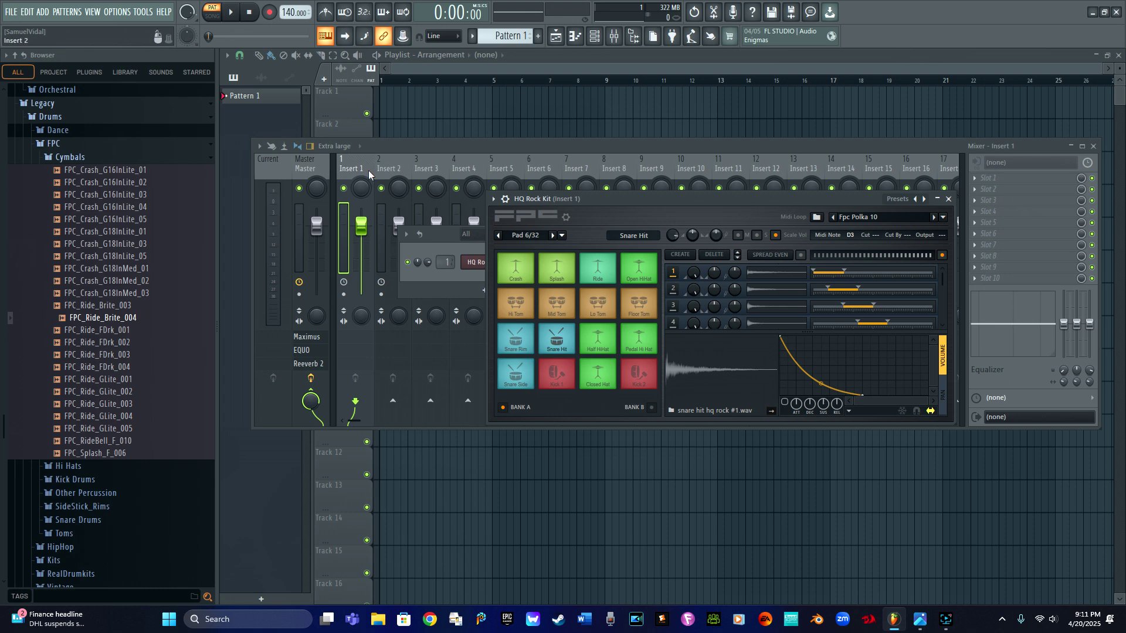
left_click(446, 233)
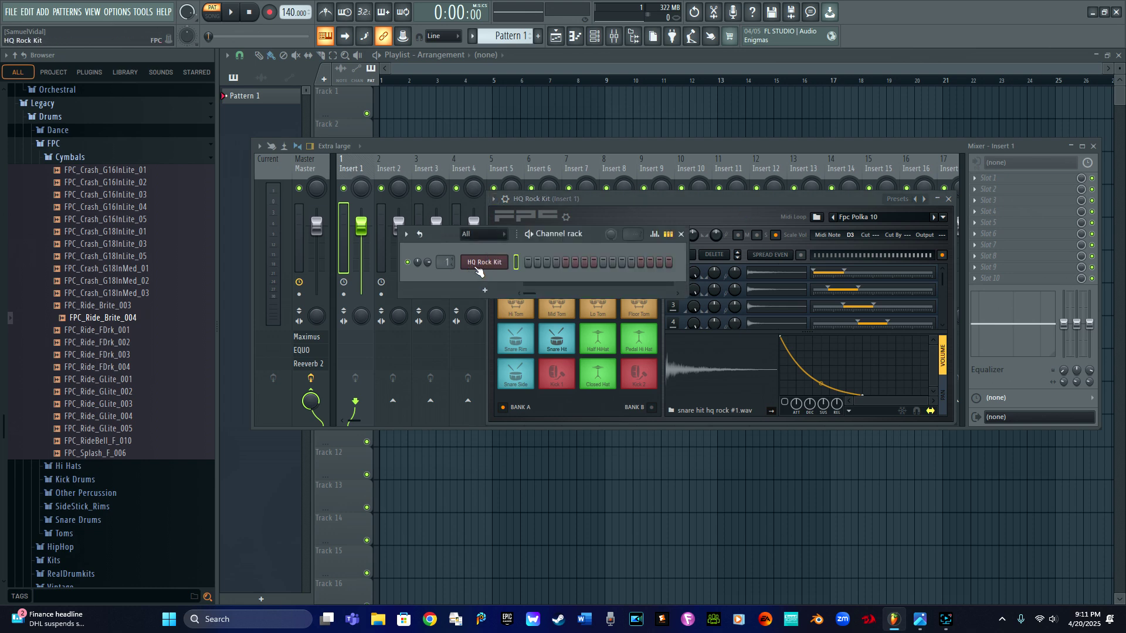
left_click(351, 161)
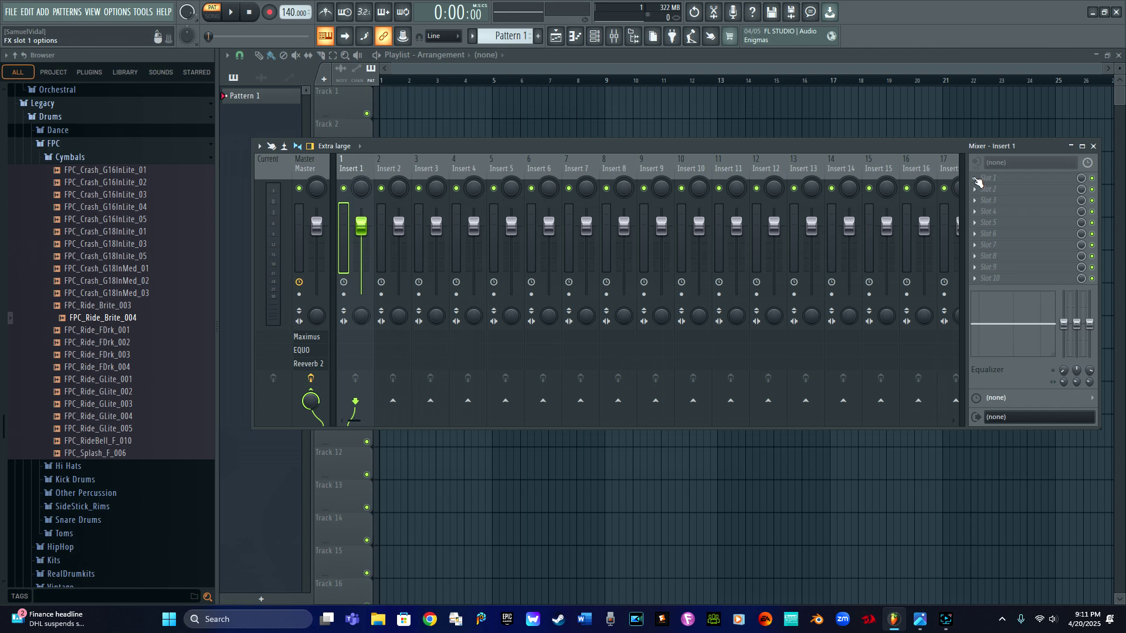
Insert Fruity Multiband Compressor in Insert 1's first effect slot, load the General purpose 2 preset and close the plugin.
left_click(977, 180)
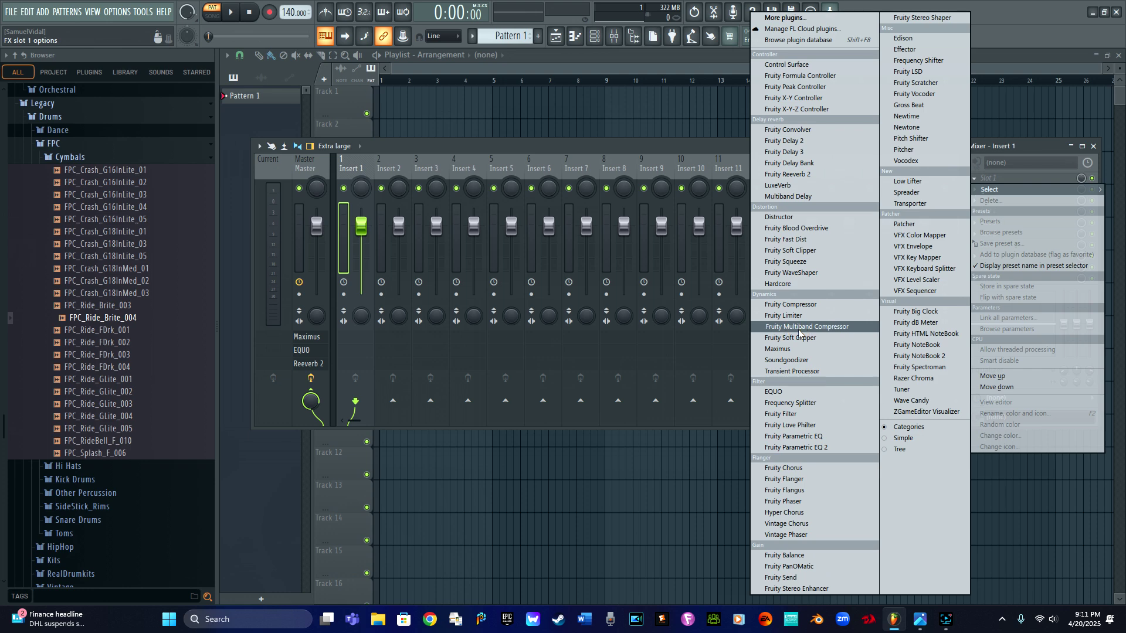
left_click(824, 328)
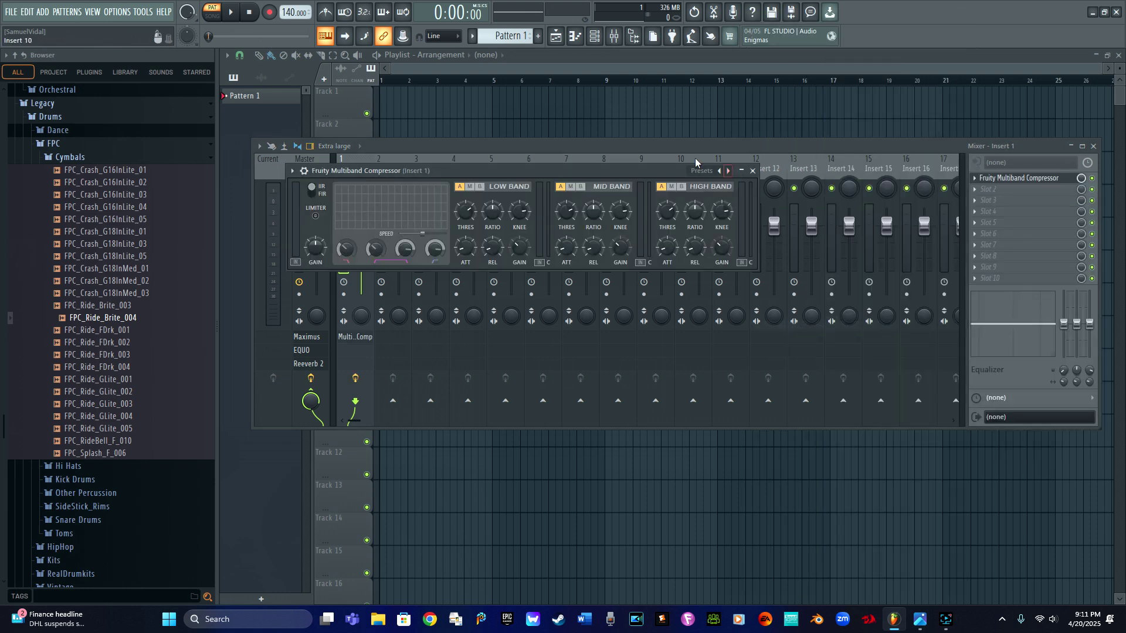
left_click(699, 172)
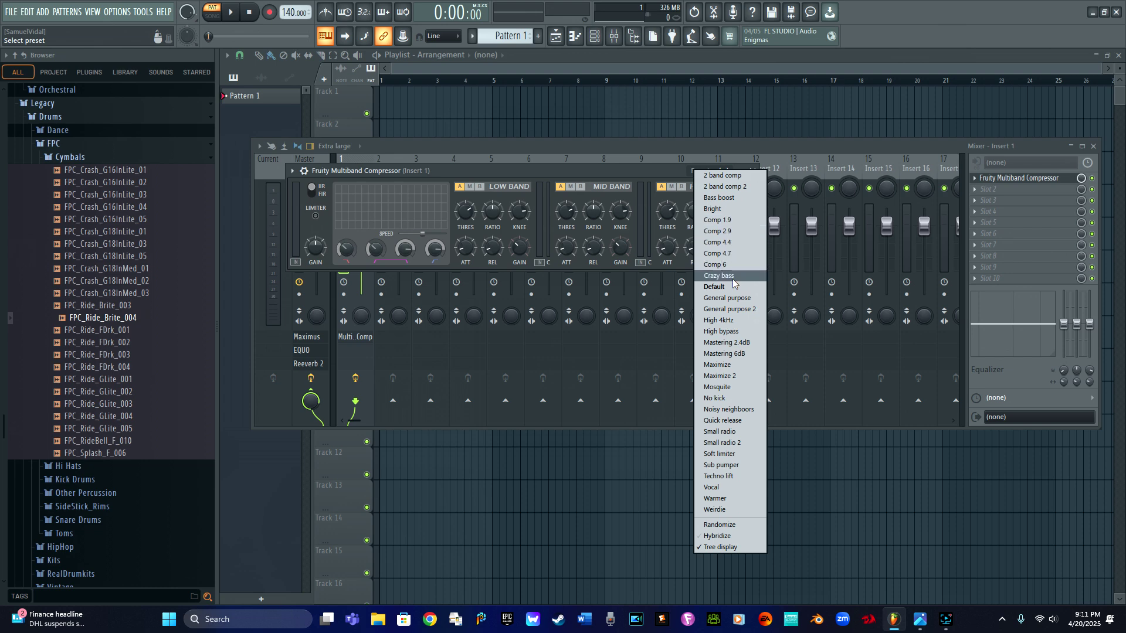
left_click(733, 310)
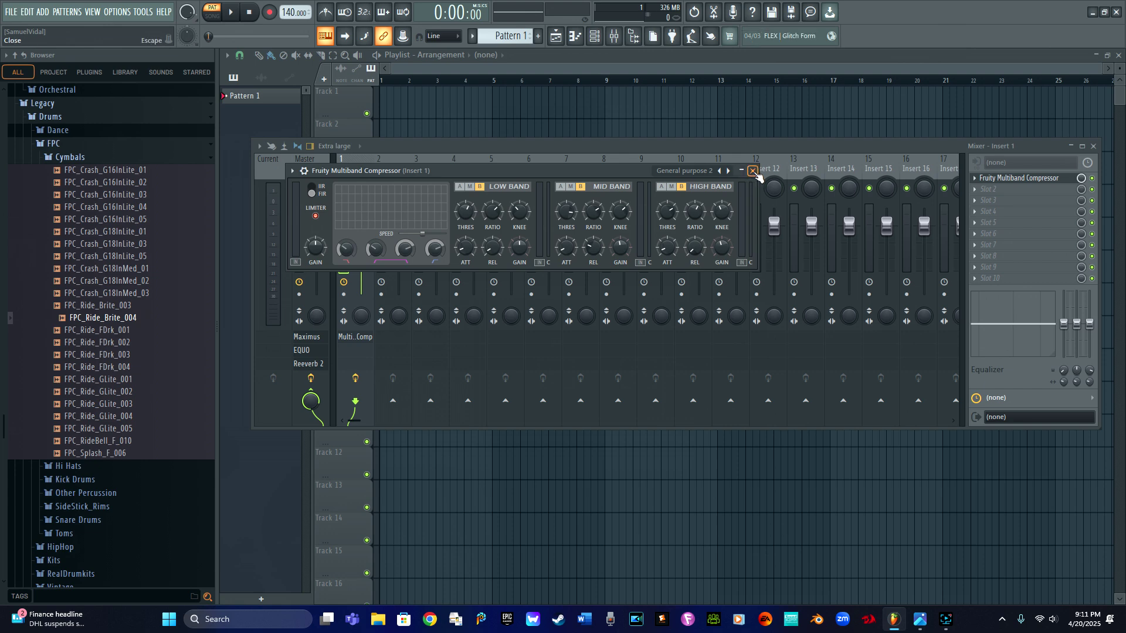
left_click(681, 172)
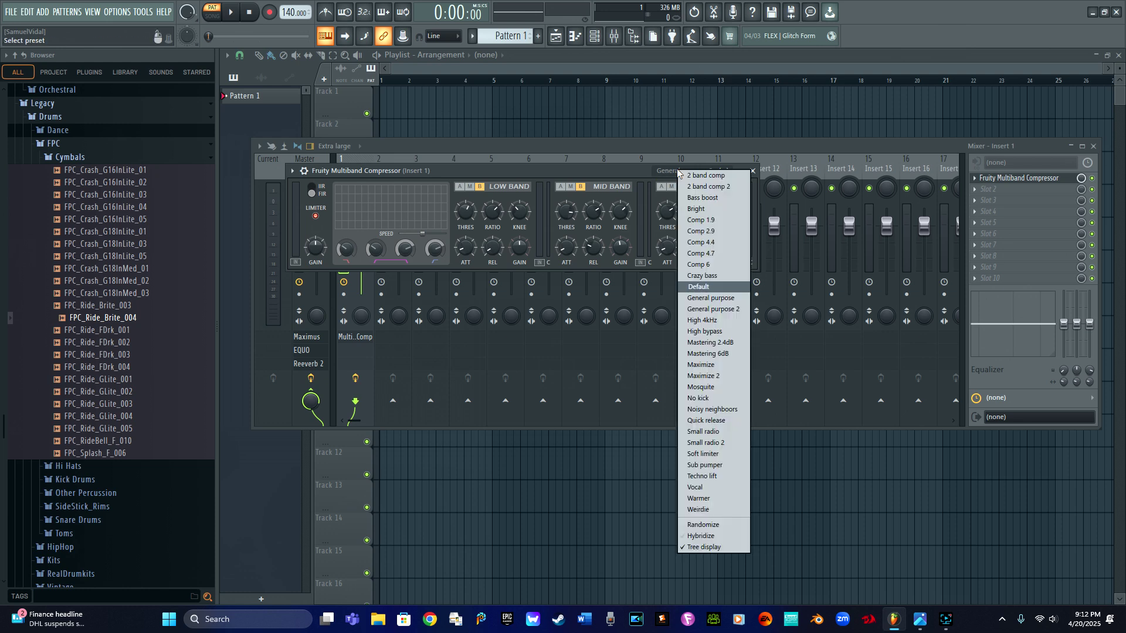
left_click(626, 170)
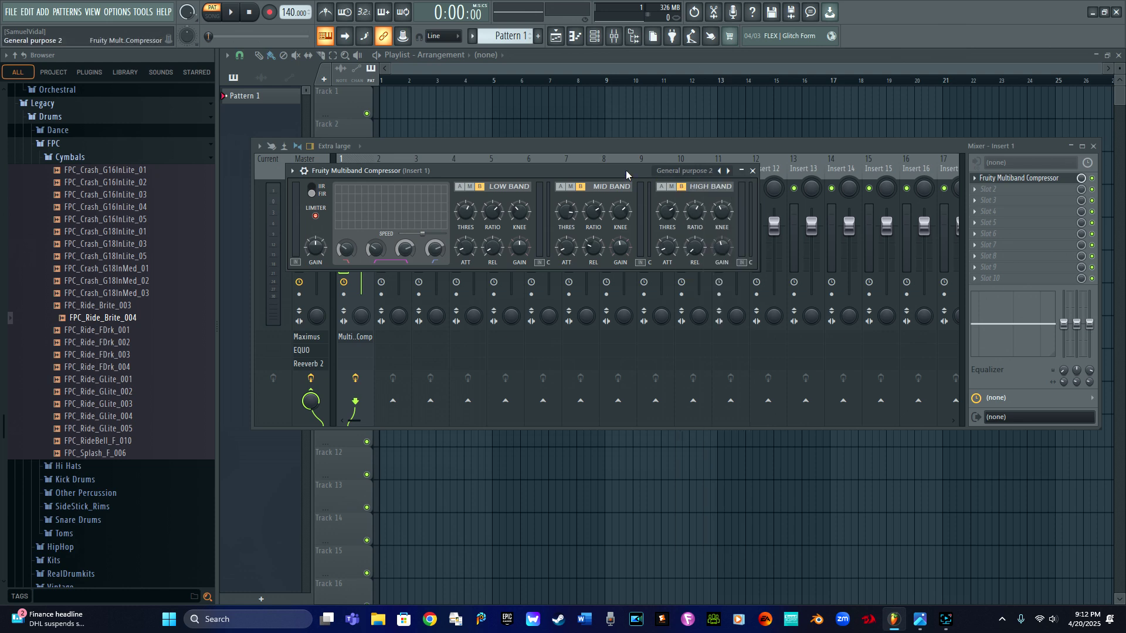
left_click(754, 171)
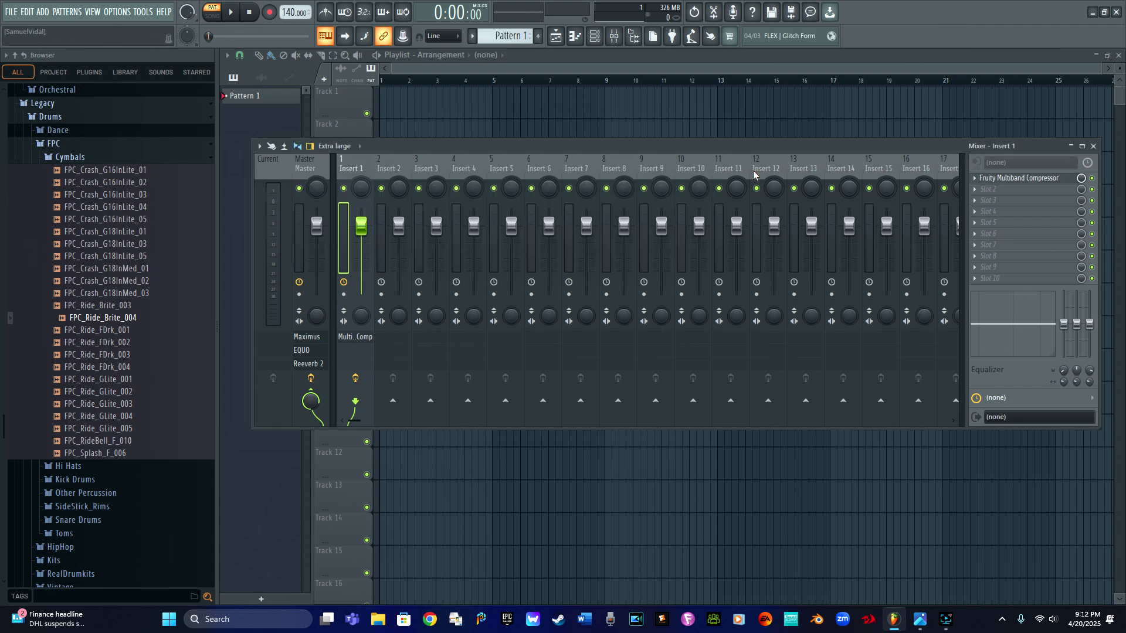
Insert Fruity Flangus in Insert 1's second effect slot, load the For drums preset and close the plugin.
left_click(976, 189)
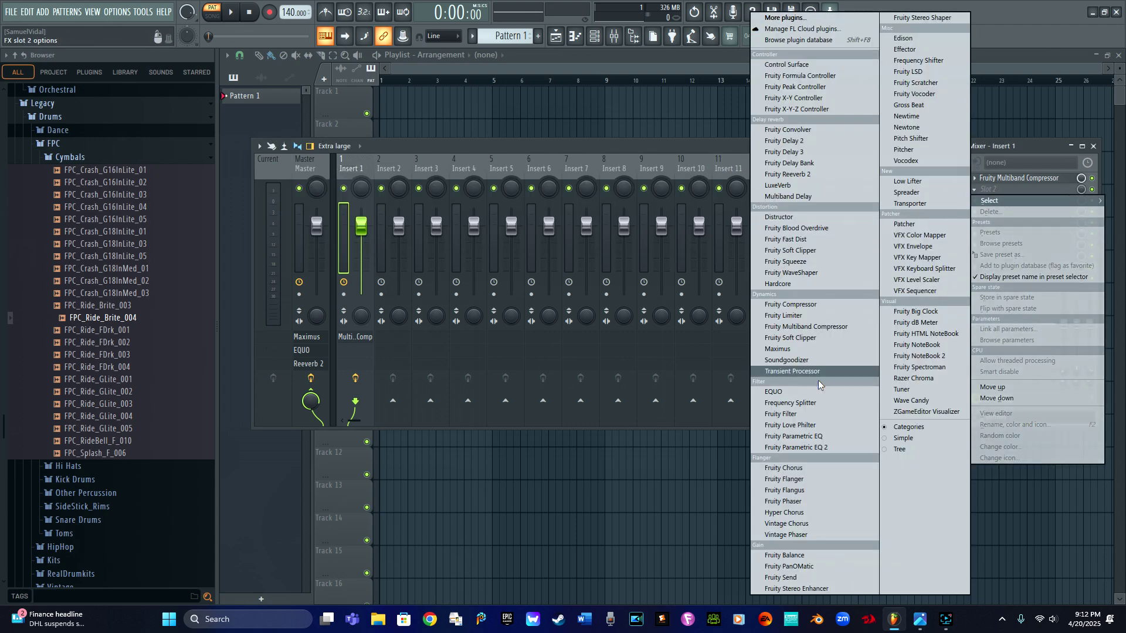
left_click(789, 490)
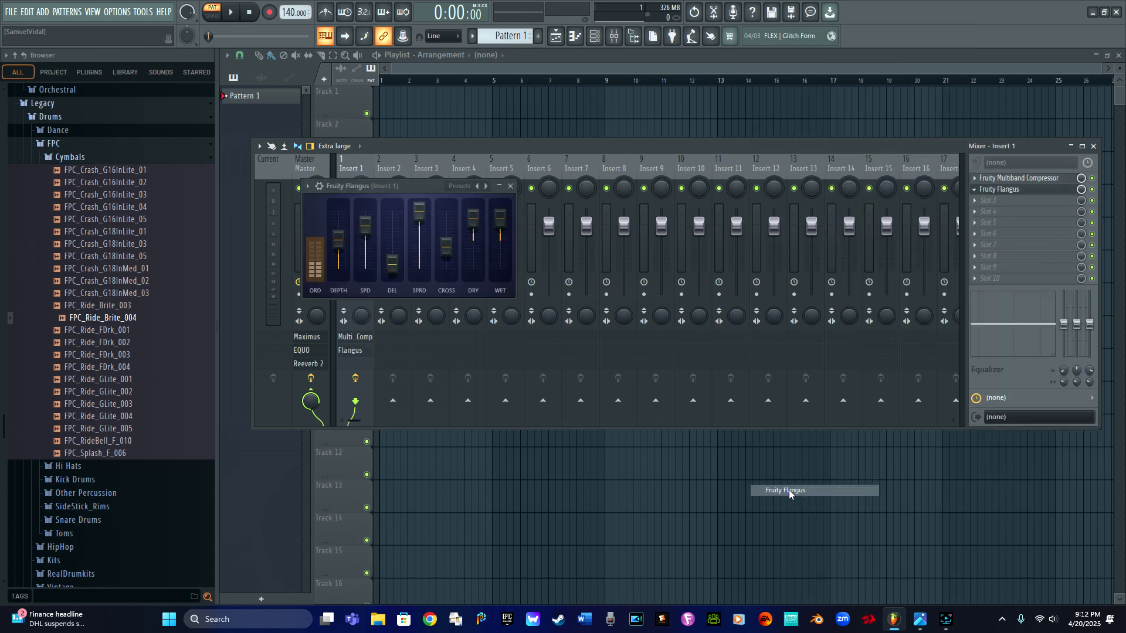
left_click(459, 187)
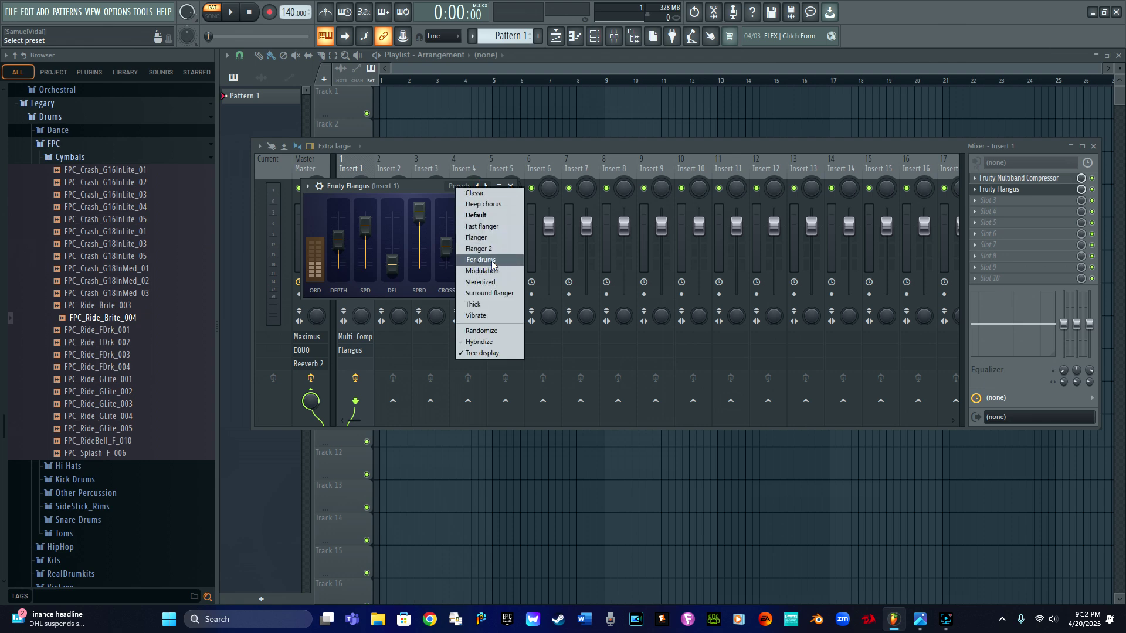
left_click(492, 264)
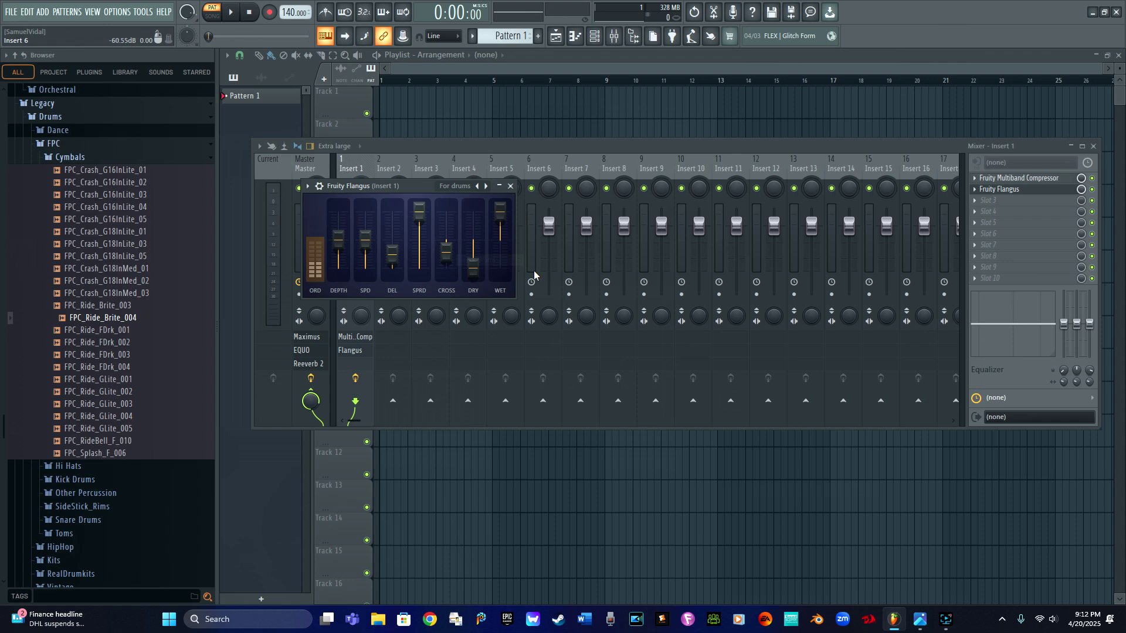
left_click(511, 186)
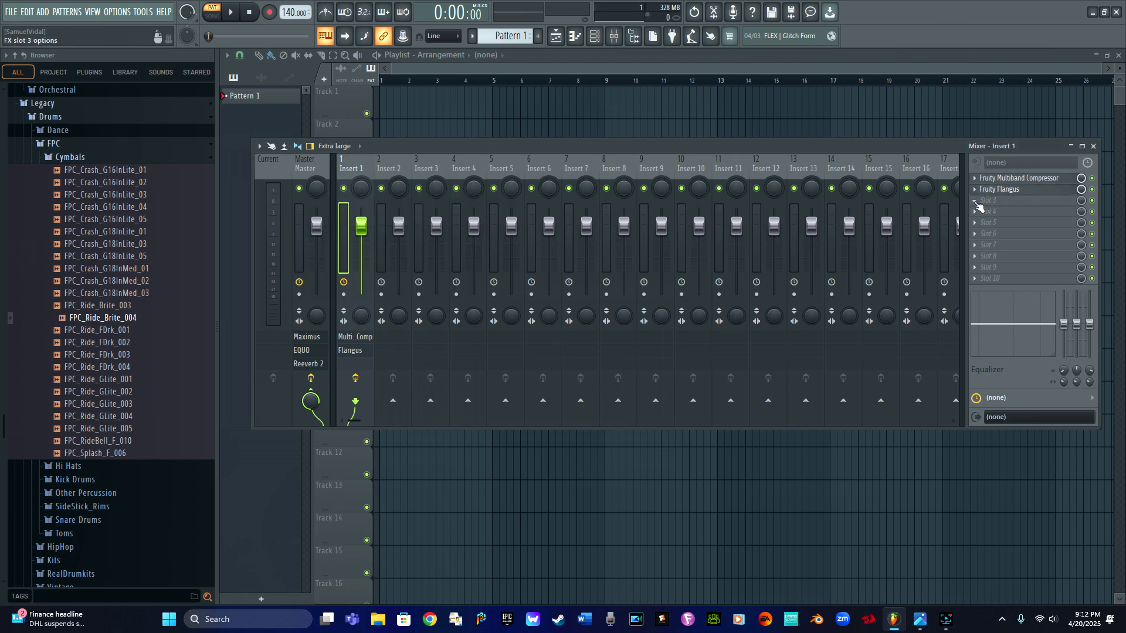
Insert Fruity Reeverb 2 in Insert 1's third effect slot, load the Drum Room preset and close the plugin.
left_click(975, 201)
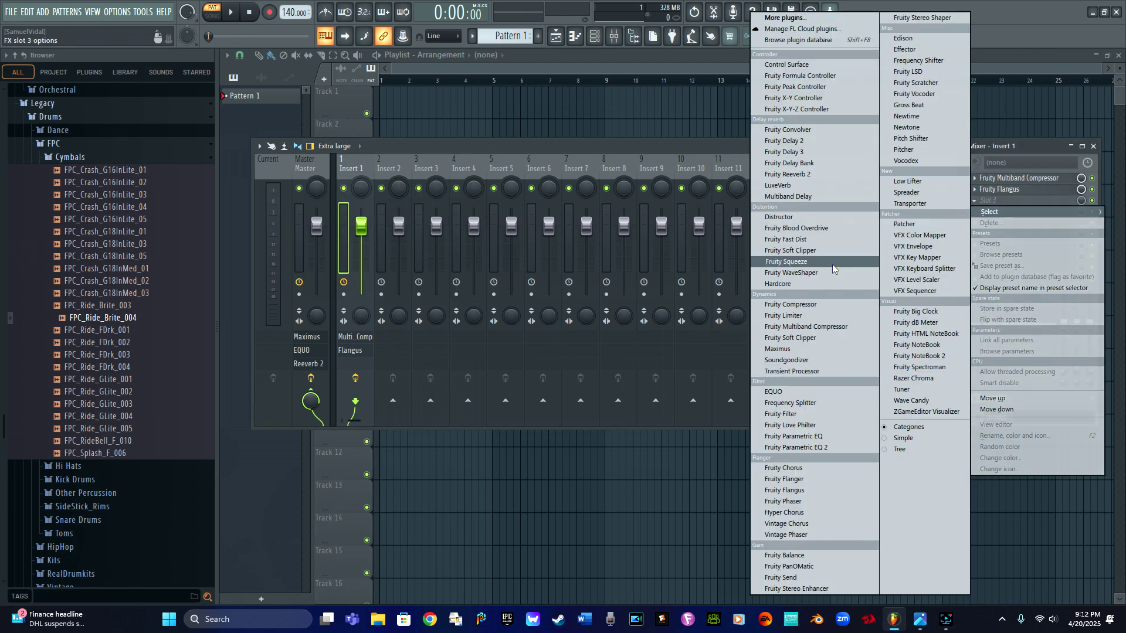
left_click(801, 178)
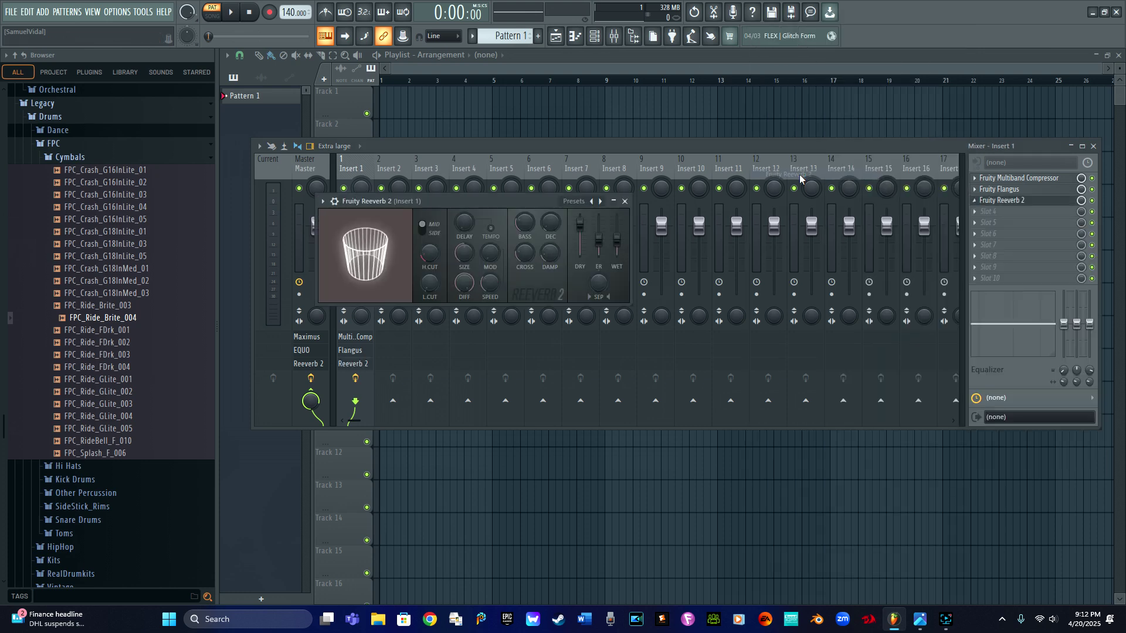
left_click(574, 201)
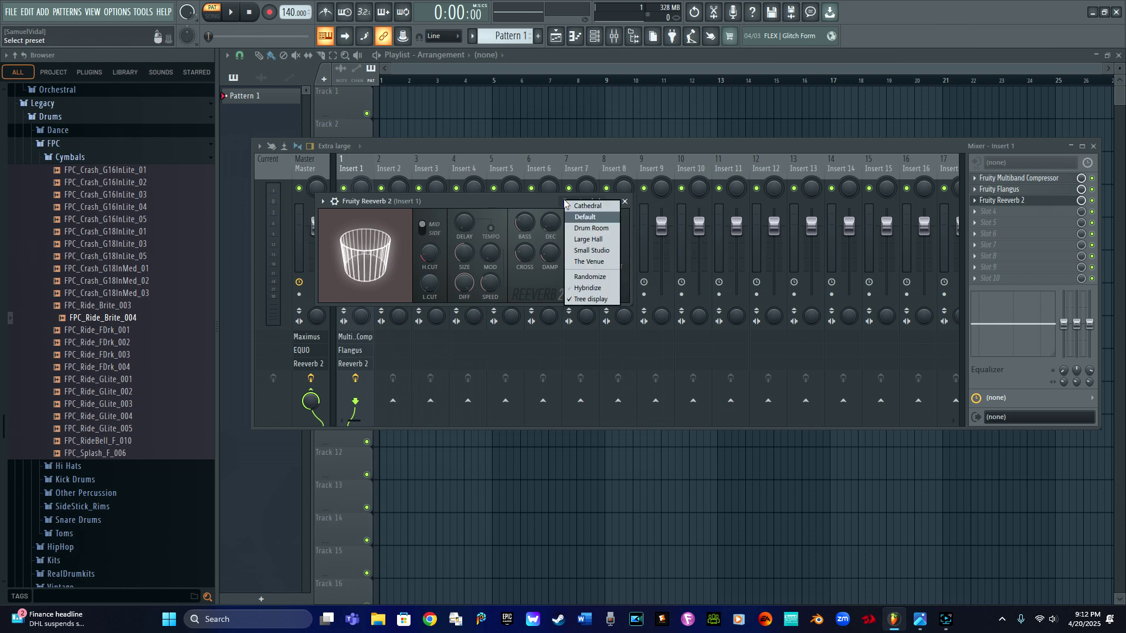
left_click(586, 230)
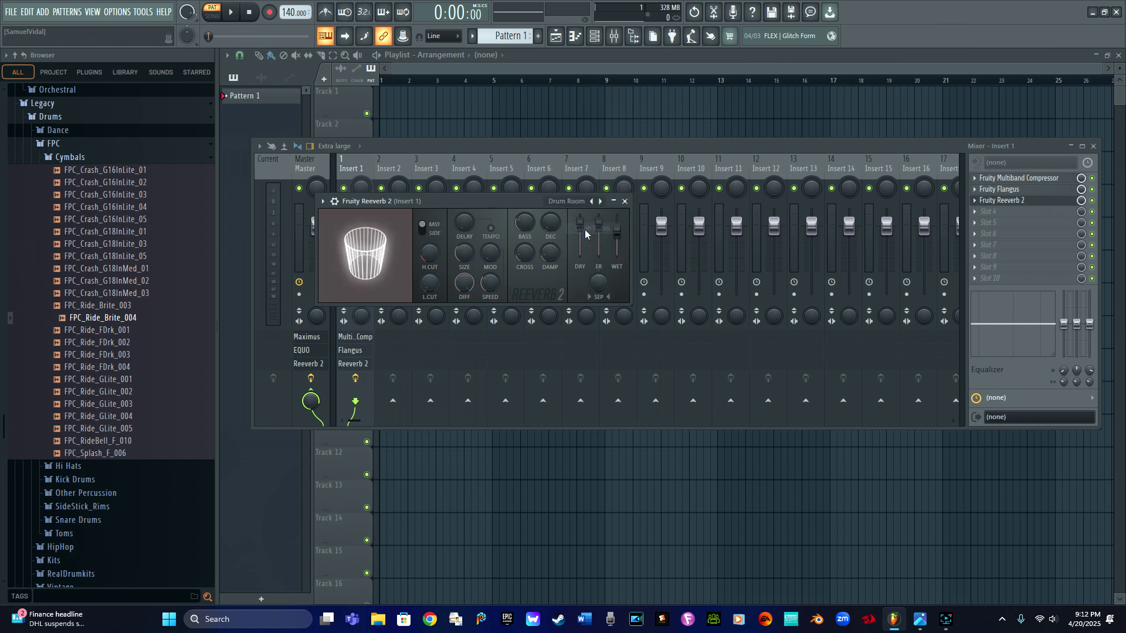
left_click(625, 201)
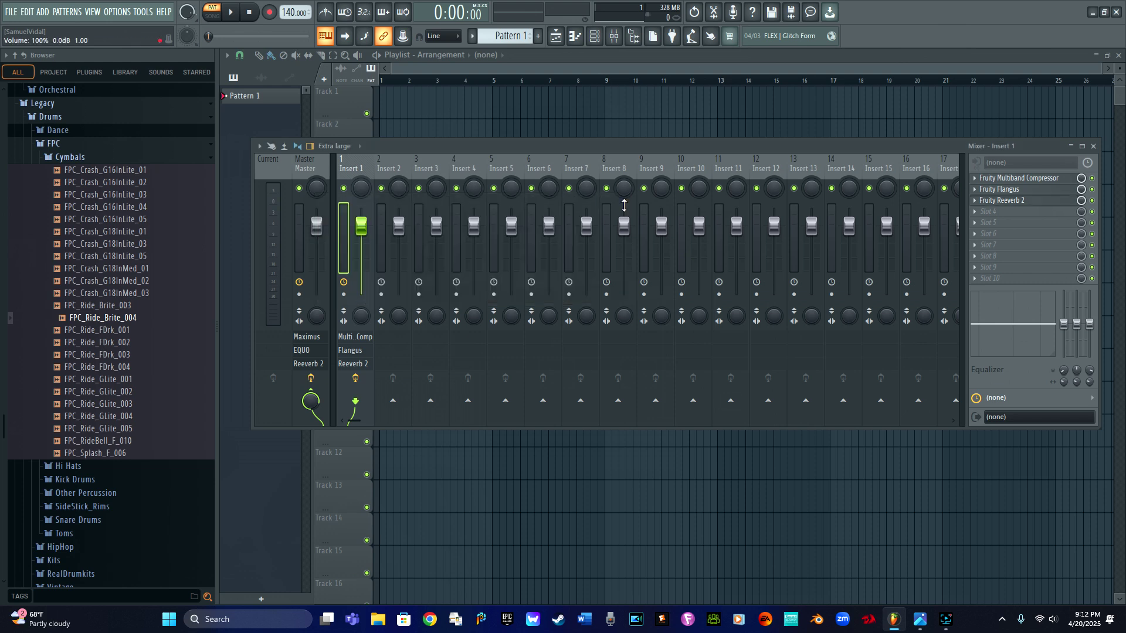
Close the mixer and channel rack, and move the FPC window to a clear area over the playlist.
left_click(1094, 147)
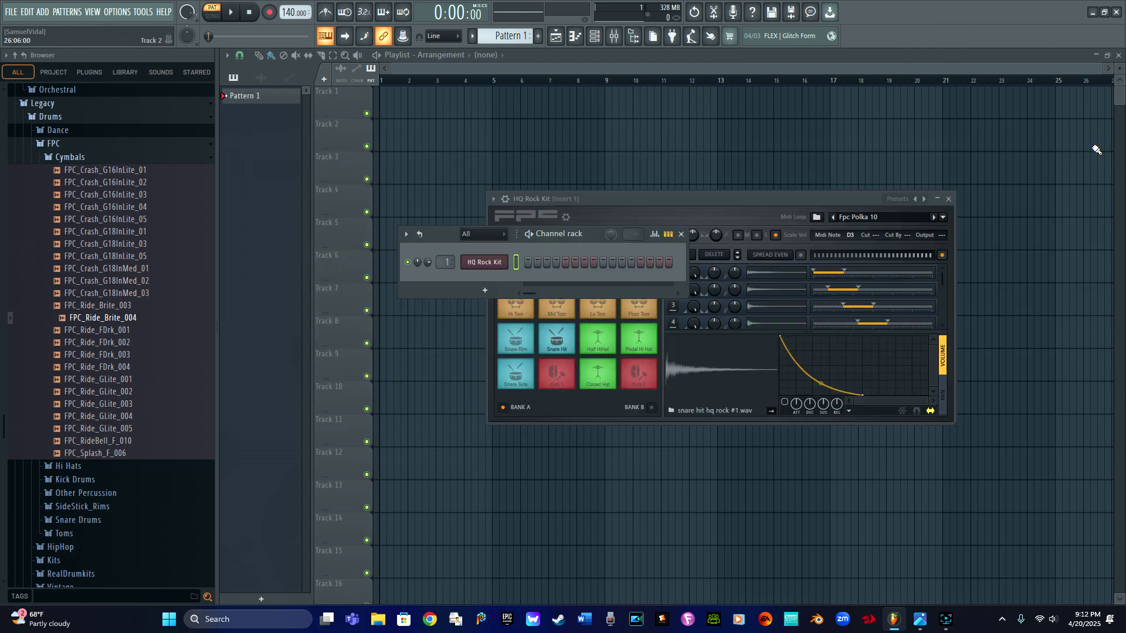
left_click(682, 233)
left_click_drag(649, 196, 582, 128)
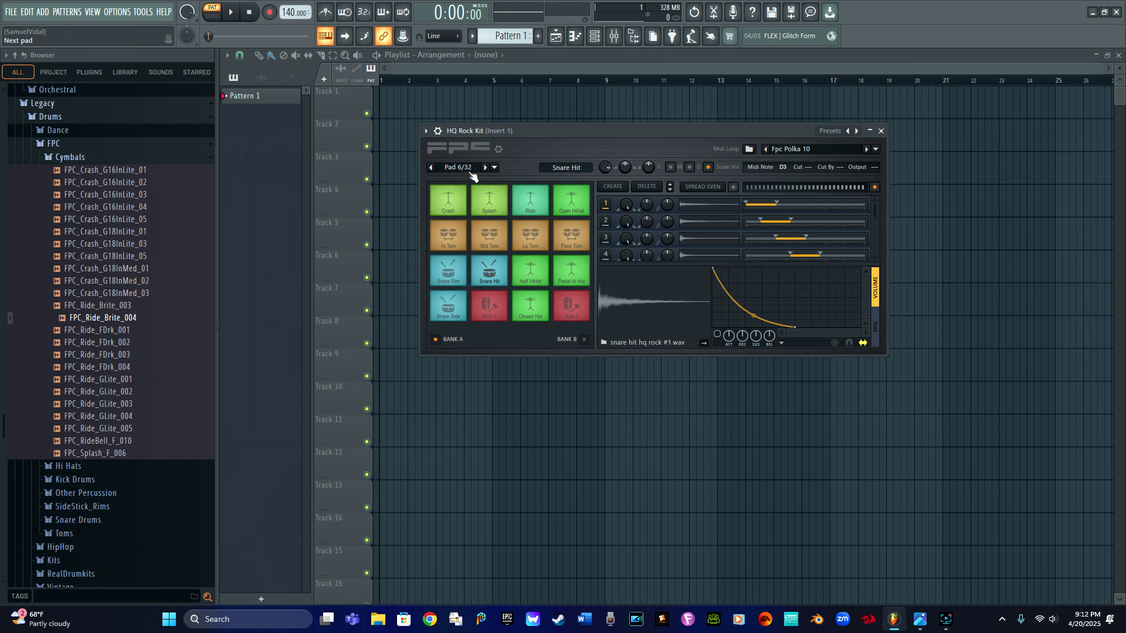
Audition the FPC's Snare Side, Snare Rim, four tom, Open HiHat, Ride and Splash pads.
left_click(452, 309)
left_click(449, 271)
left_click(461, 236)
left_click(500, 238)
left_click(545, 241)
left_click(572, 238)
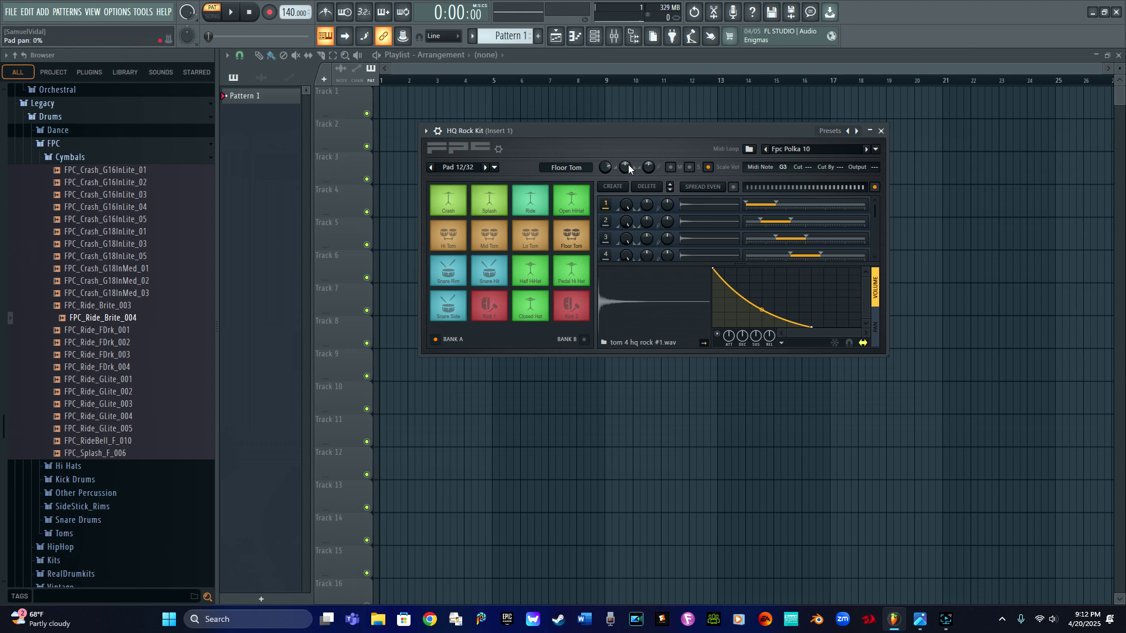
left_click(576, 205)
left_click(528, 206)
left_click(489, 200)
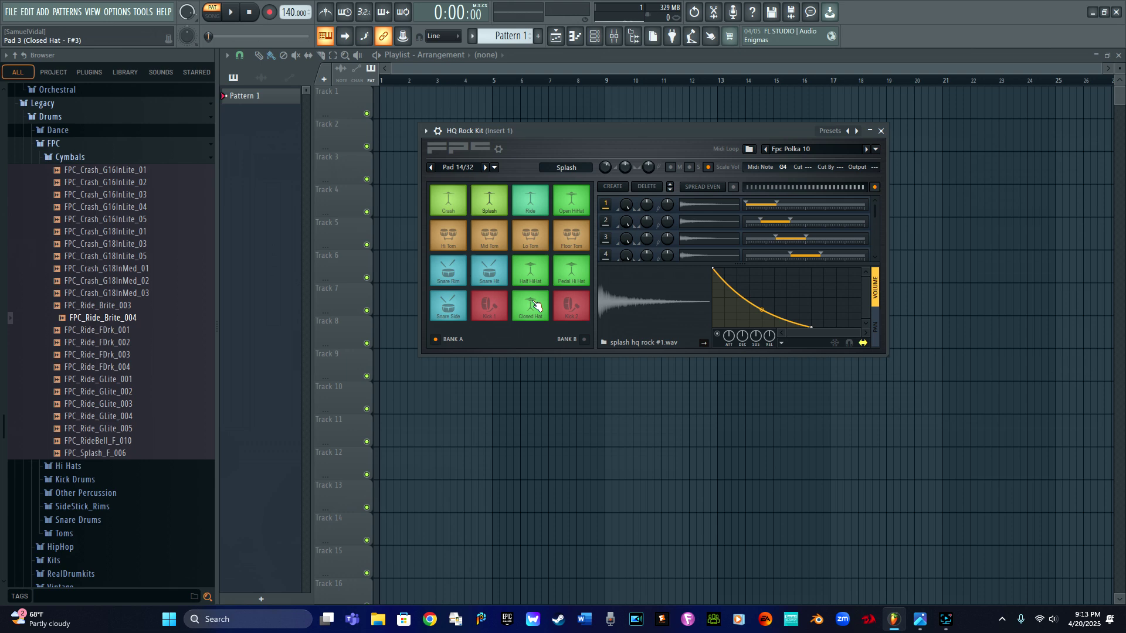
Switch to the IMG_0266.jpg drum kit photo to examine the physical layout of the drums, and return to FL Studio.
mouse_move(920, 625)
left_click(920, 625)
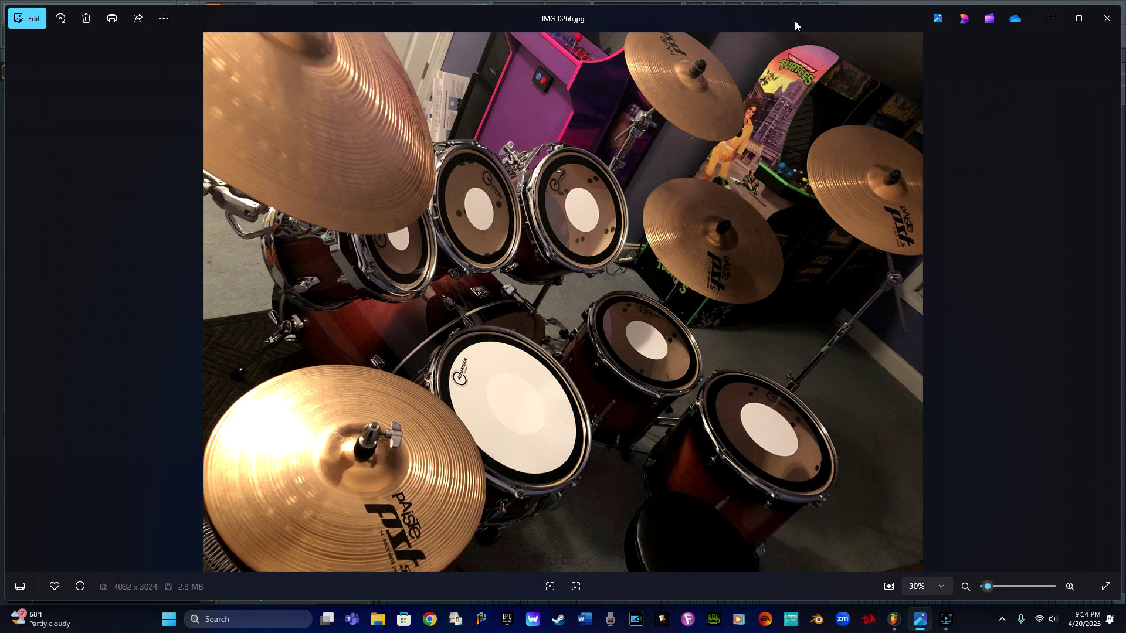
left_click(1050, 23)
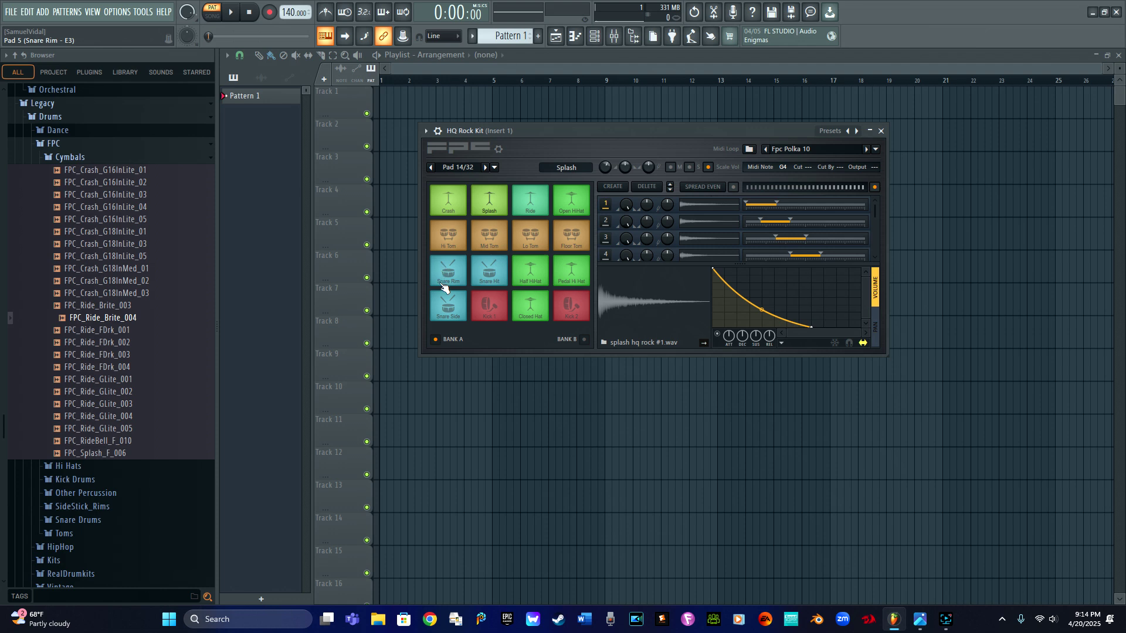
Select the Snare Rim pad in the FPC and set its pad pan to -30%.
left_click(490, 311)
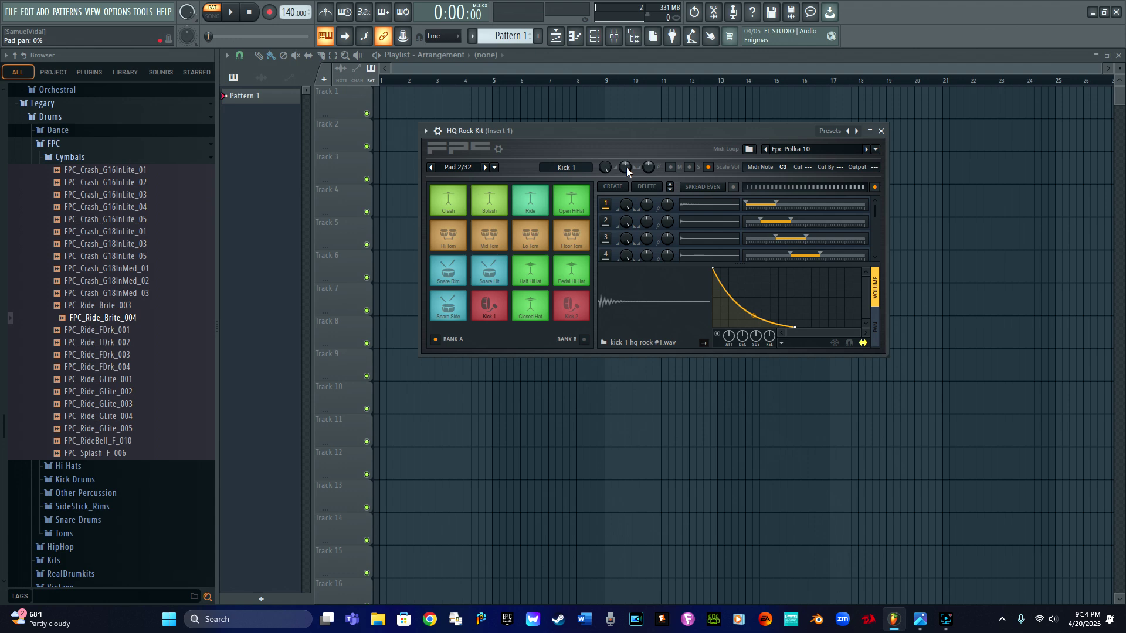
left_click(450, 272)
left_click(451, 273)
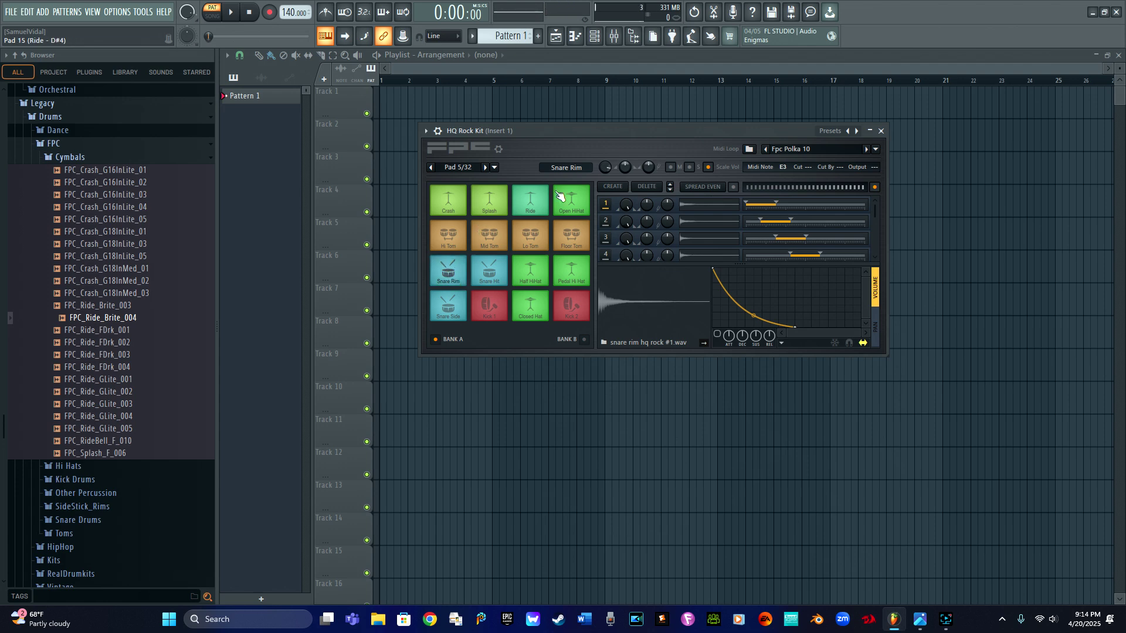
right_click(626, 168)
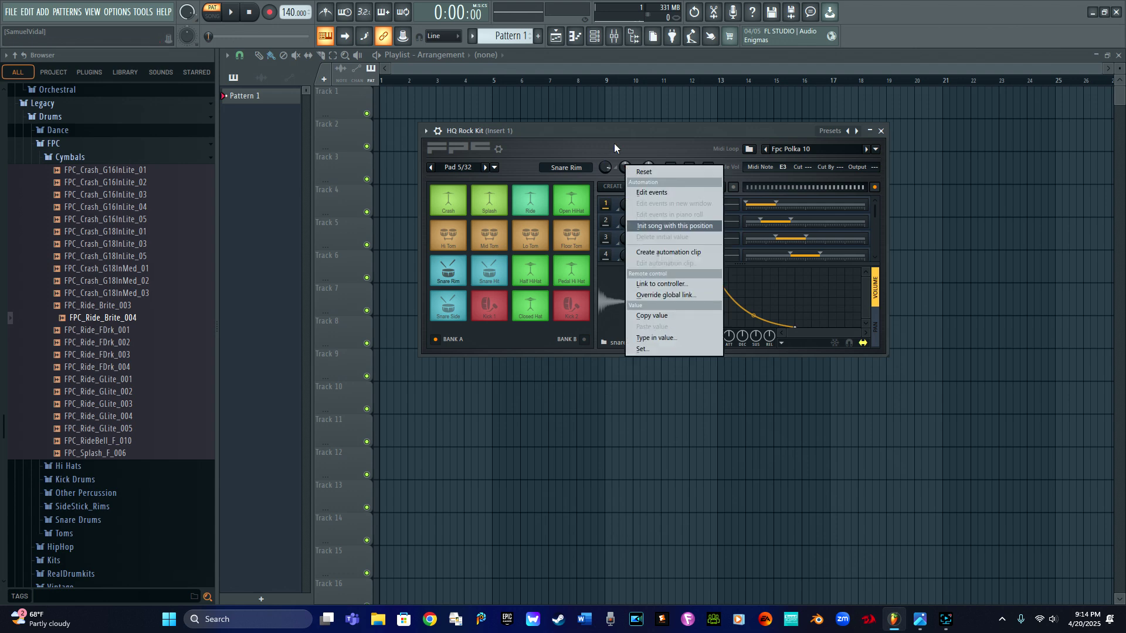
left_click(614, 144)
mouse_move(625, 167)
left_mouse_down()
mouse_move(625, 184)
mouse_move(625, 156)
mouse_move(625, 167)
left_mouse_up()
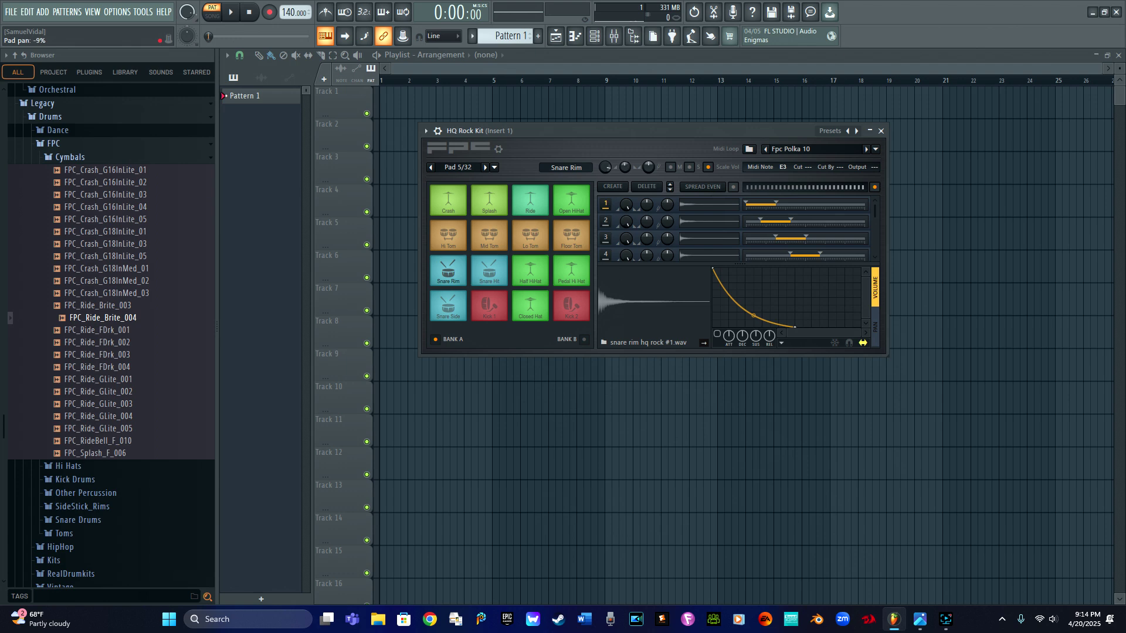
right_click(624, 167)
left_click(656, 339)
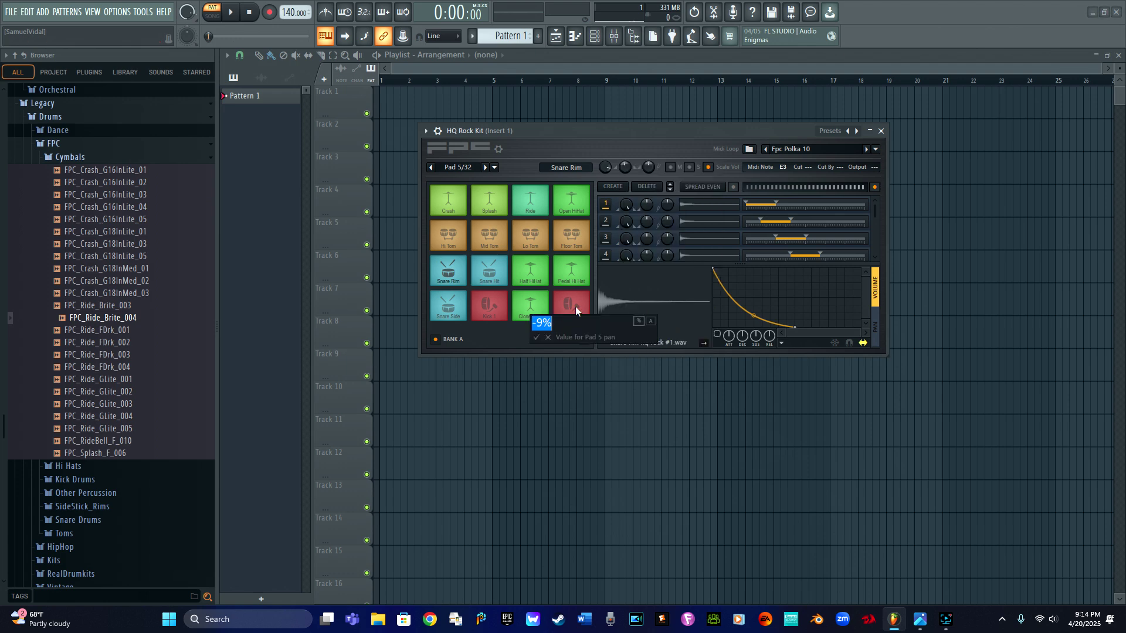
type("-30")
key("Return")
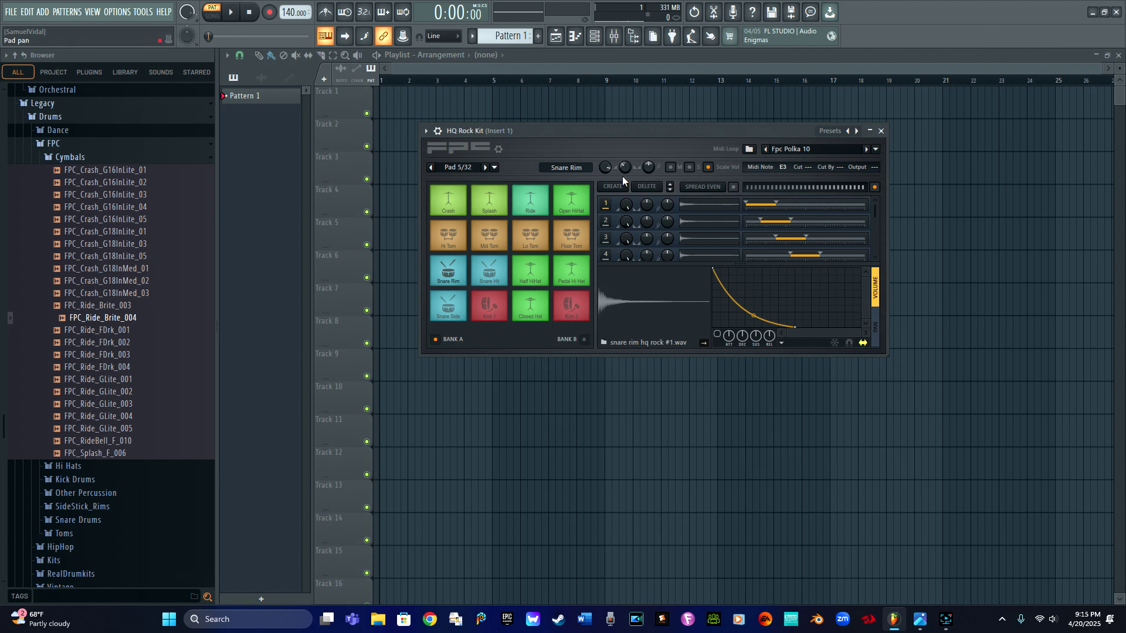
Audition the Snare Rim, Closed Hat, Half HiHat and Pedal Hi Hat pads.
left_click(449, 275)
left_click(531, 311)
left_click(531, 272)
left_click(575, 272)
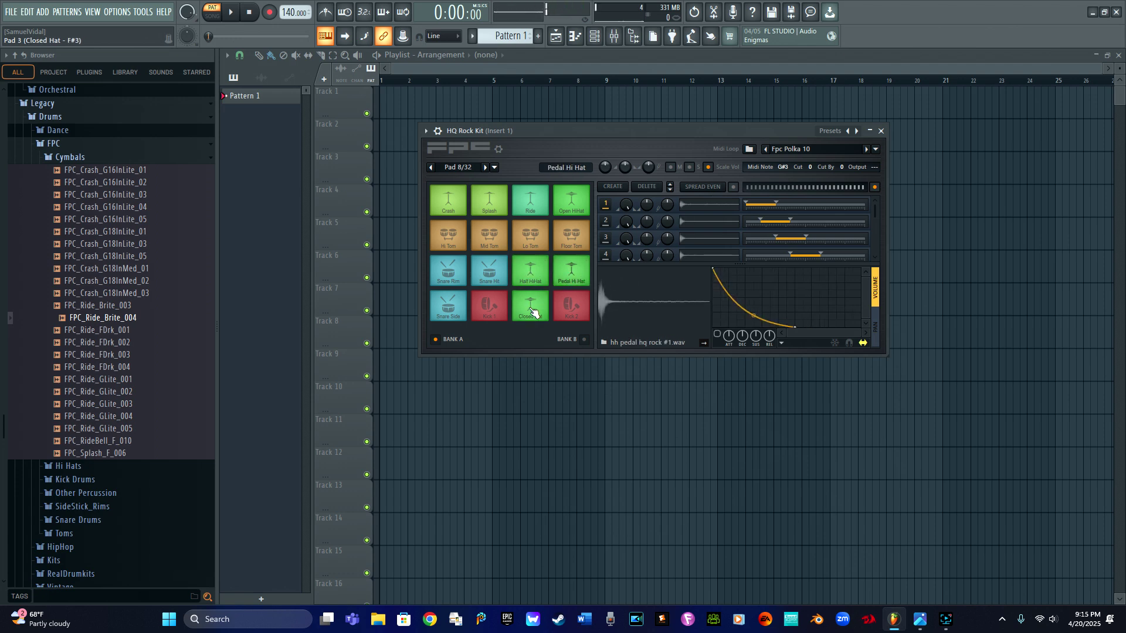
Select the Closed Hat pad in the FPC and set its pad pan to -35%.
left_click(532, 310)
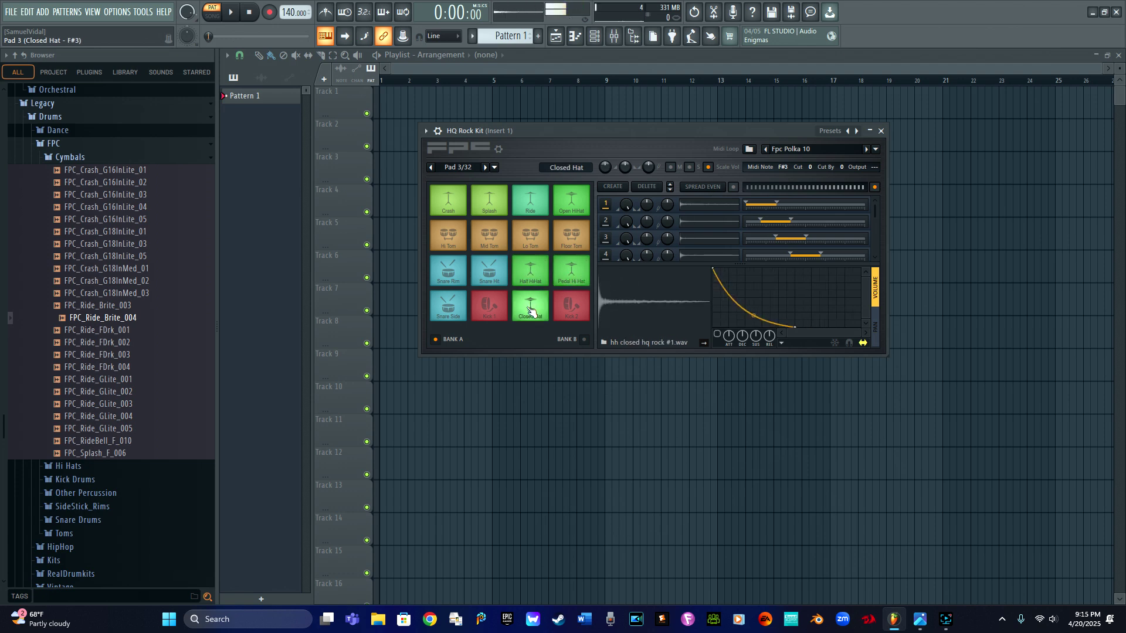
right_click(624, 166)
left_click(666, 337)
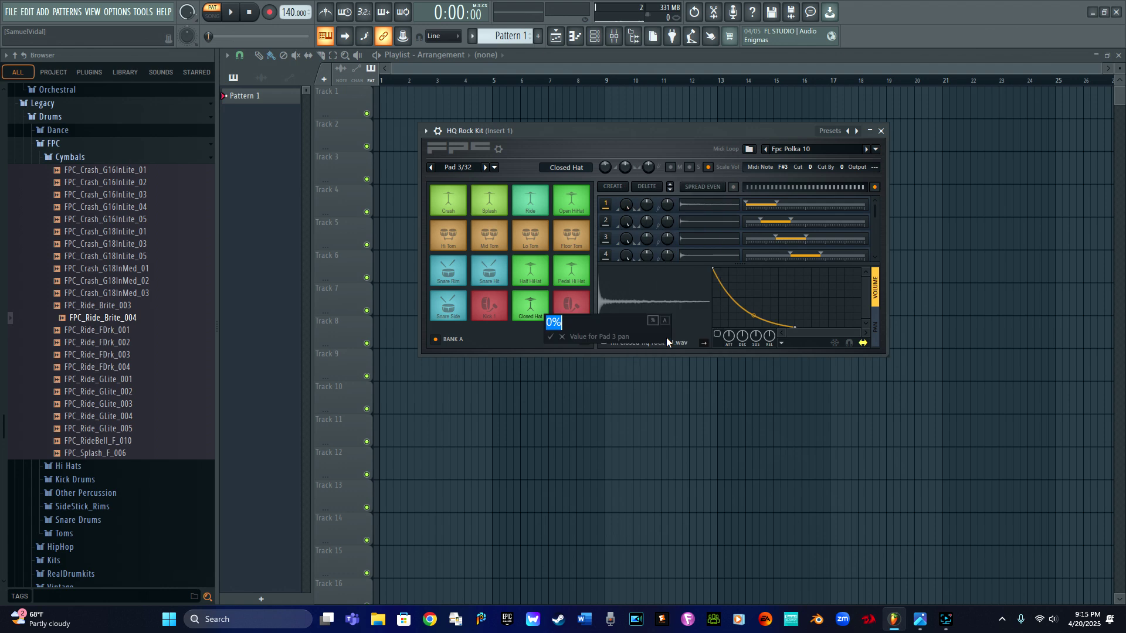
type("-35")
key("Return")
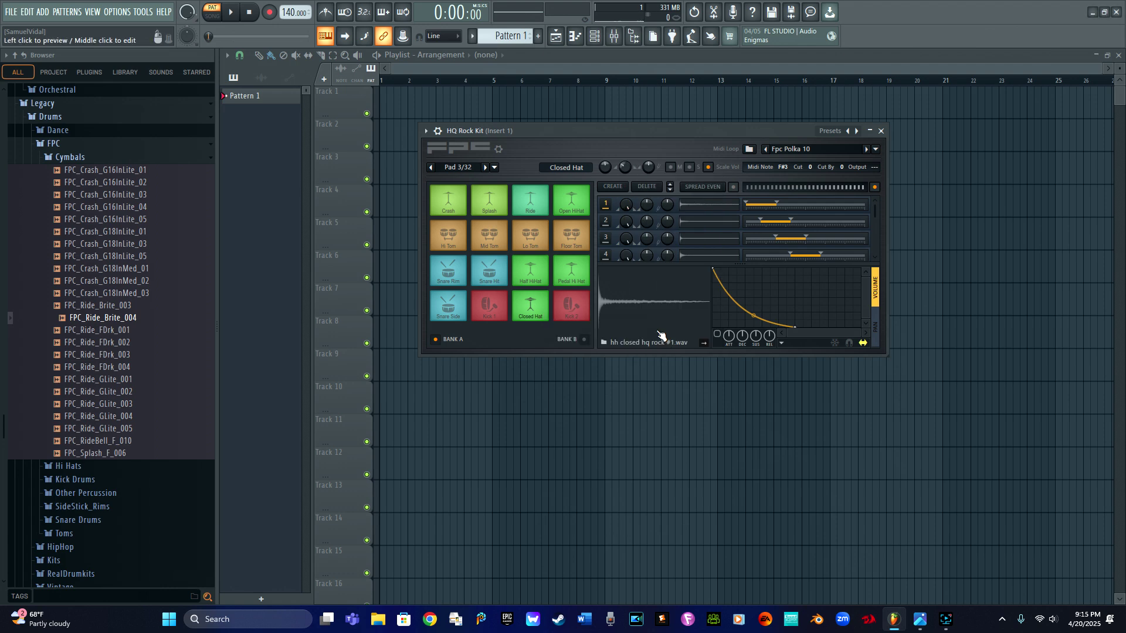
Select the Half HiHat pad and set its pad pan to -35%.
left_click(532, 281)
right_click(627, 167)
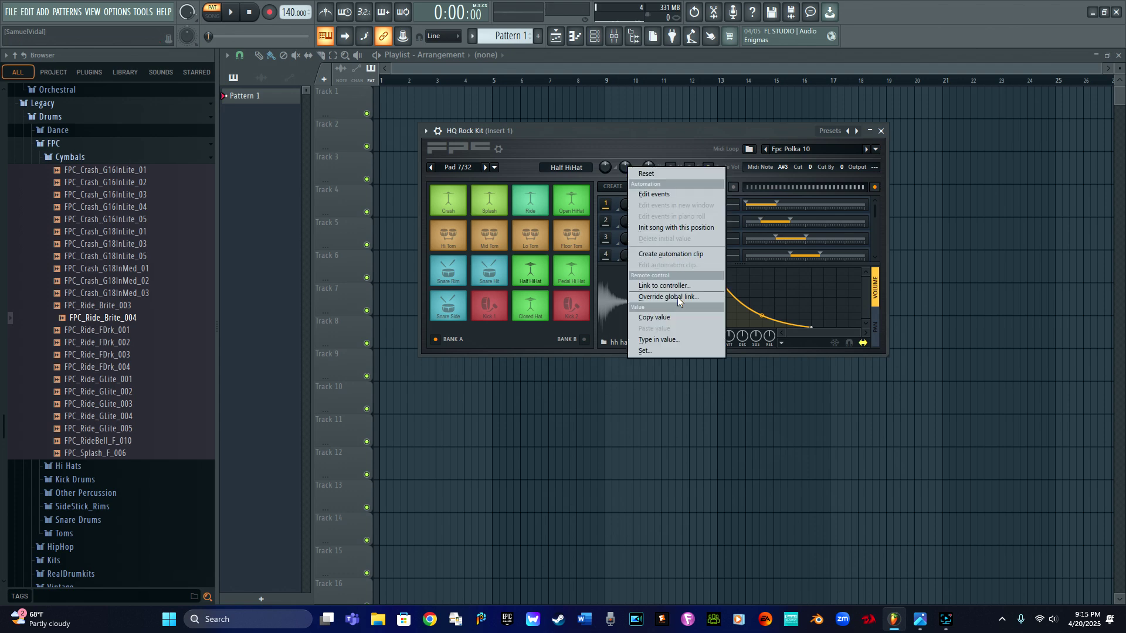
left_click(667, 335)
type("-35")
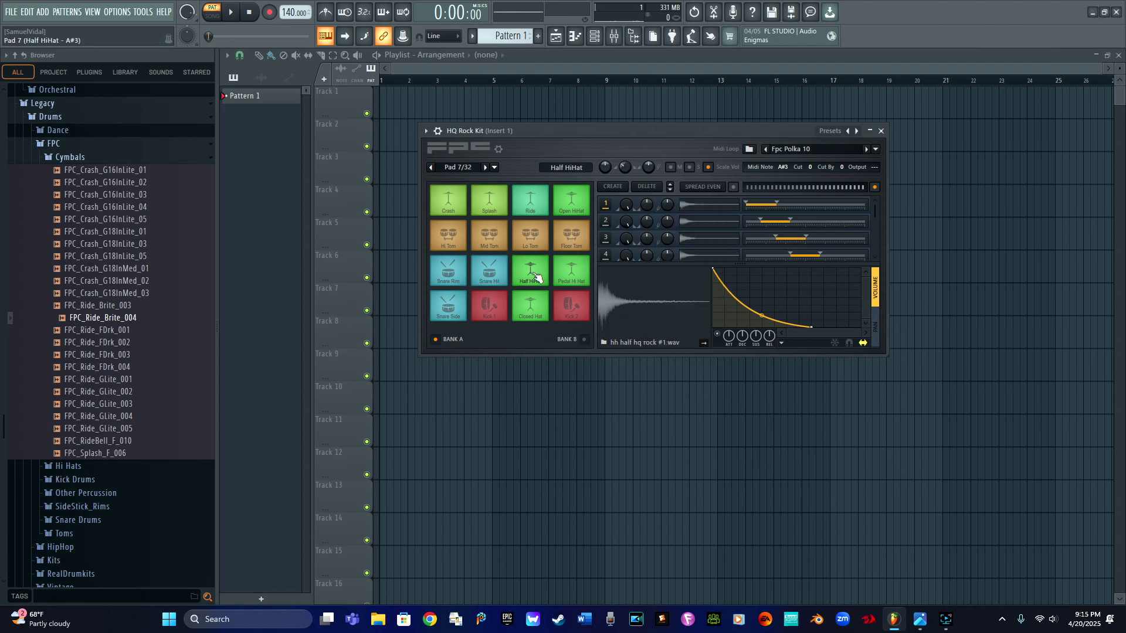
Select the Pedal Hi Hat pad and set its pad pan to -35%.
left_click(572, 270)
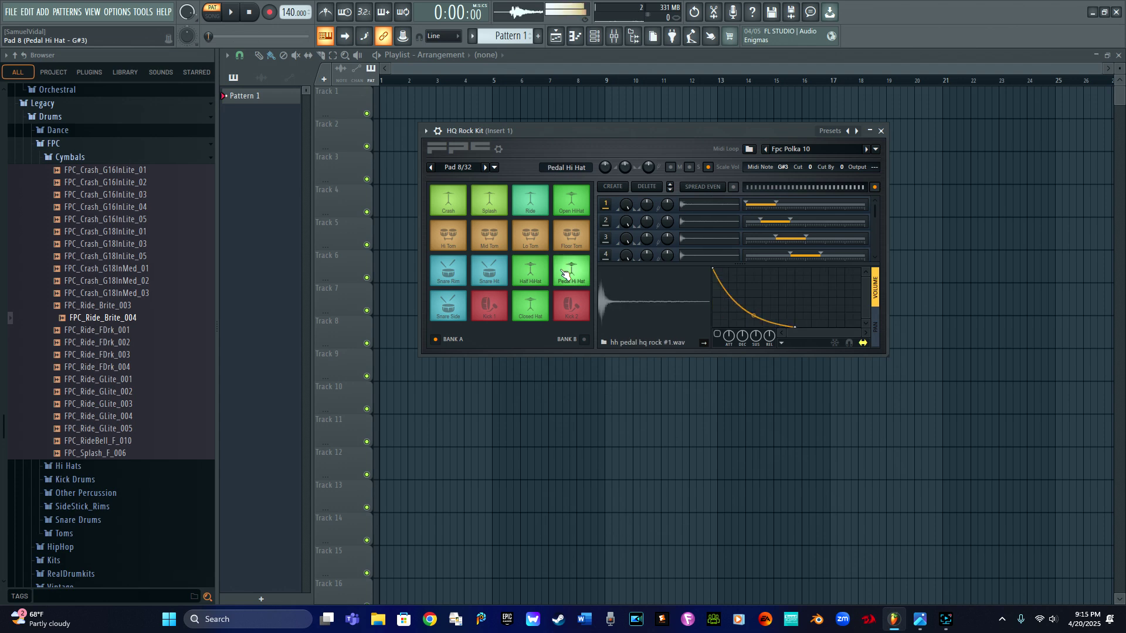
right_click(625, 166)
left_click(667, 336)
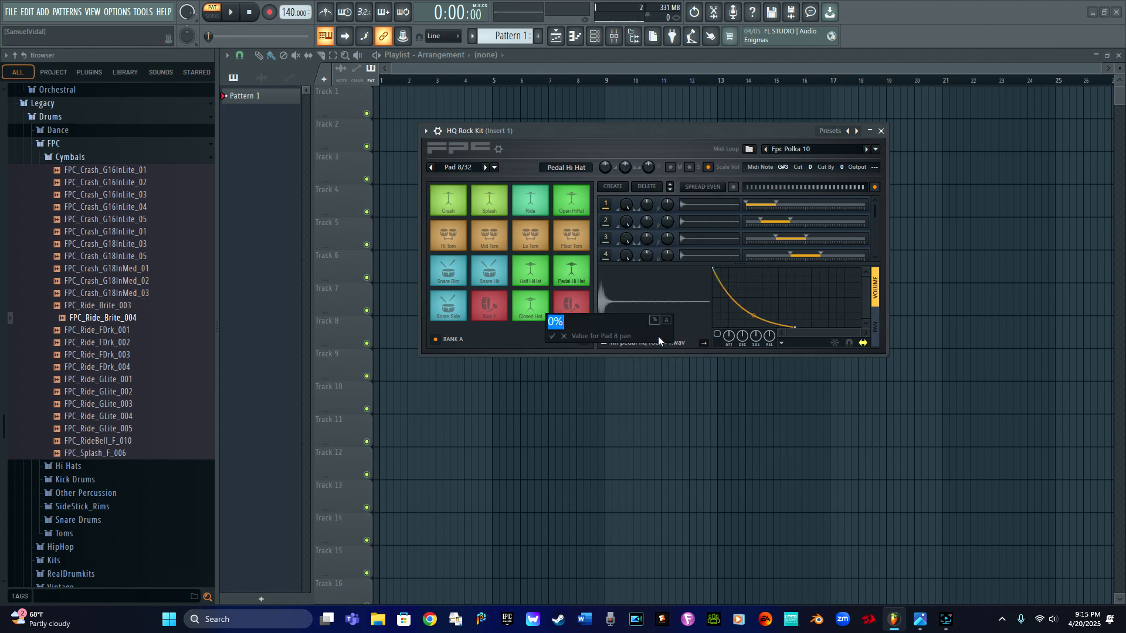
type("-35")
key("Return")
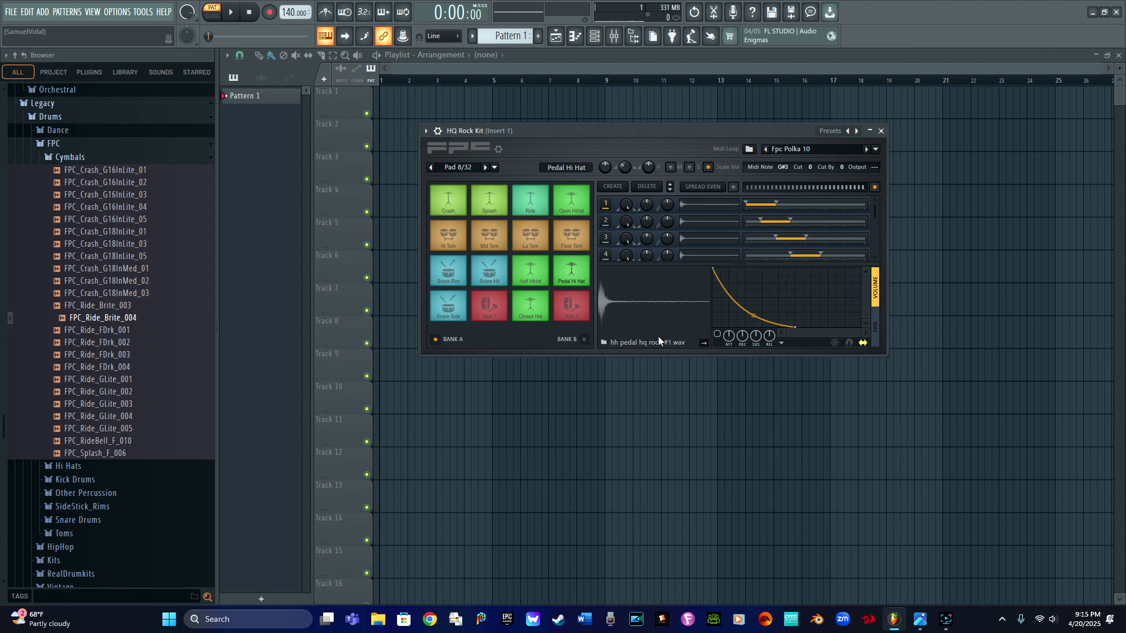
right_click(627, 166)
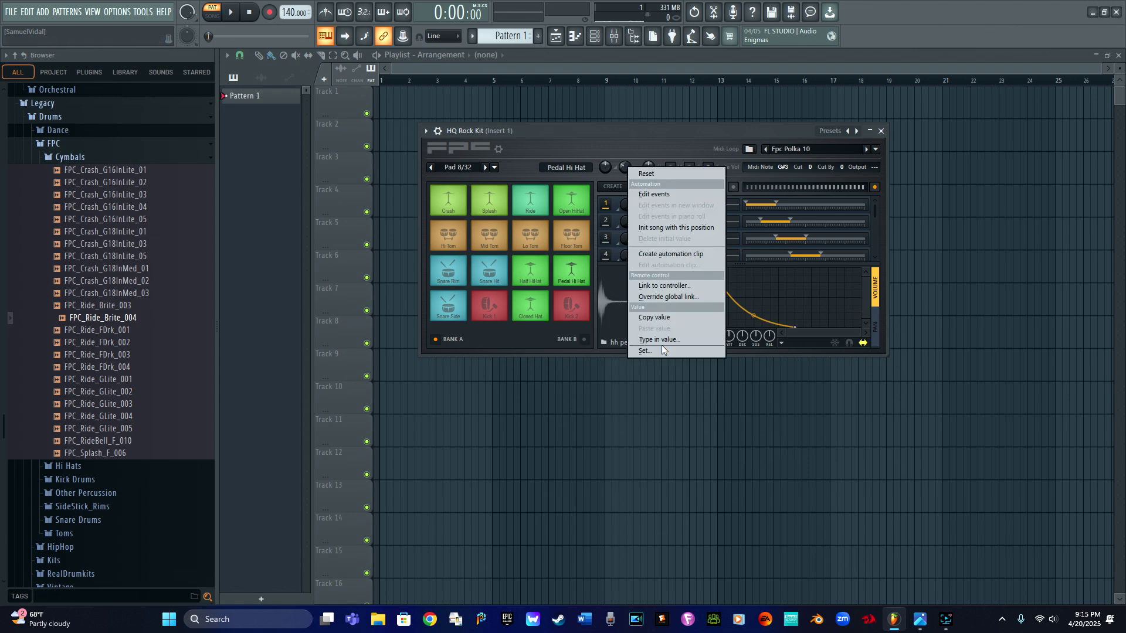
left_click(629, 128)
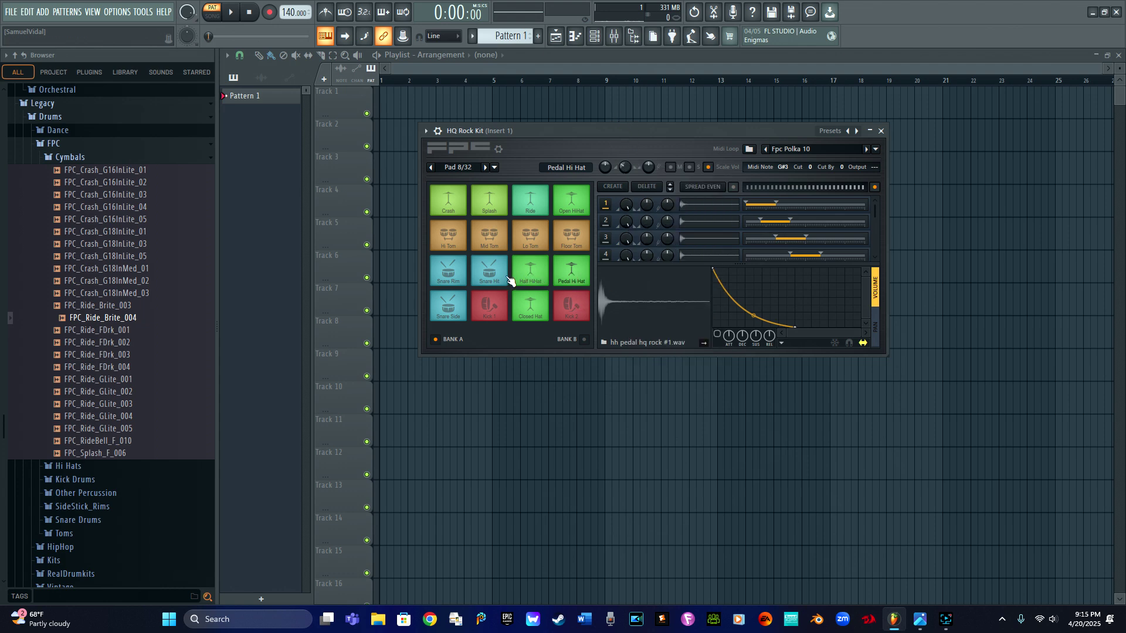
Audition the Hi Tom pad and set its pad pan to -25%.
left_click(449, 240)
left_click(449, 241)
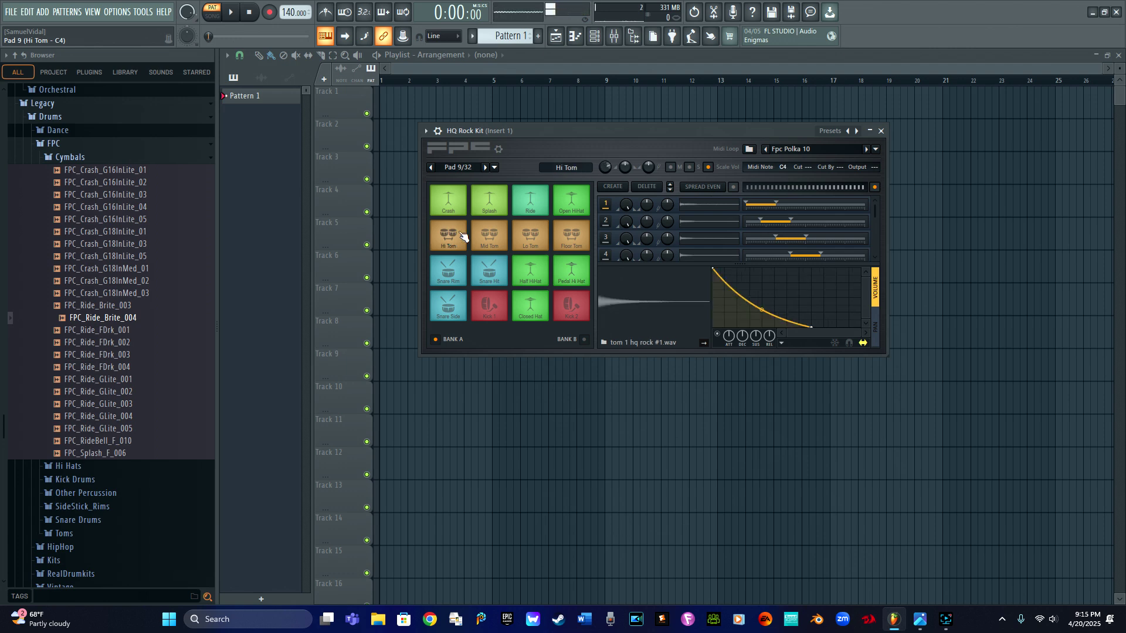
right_click(627, 165)
left_click(659, 339)
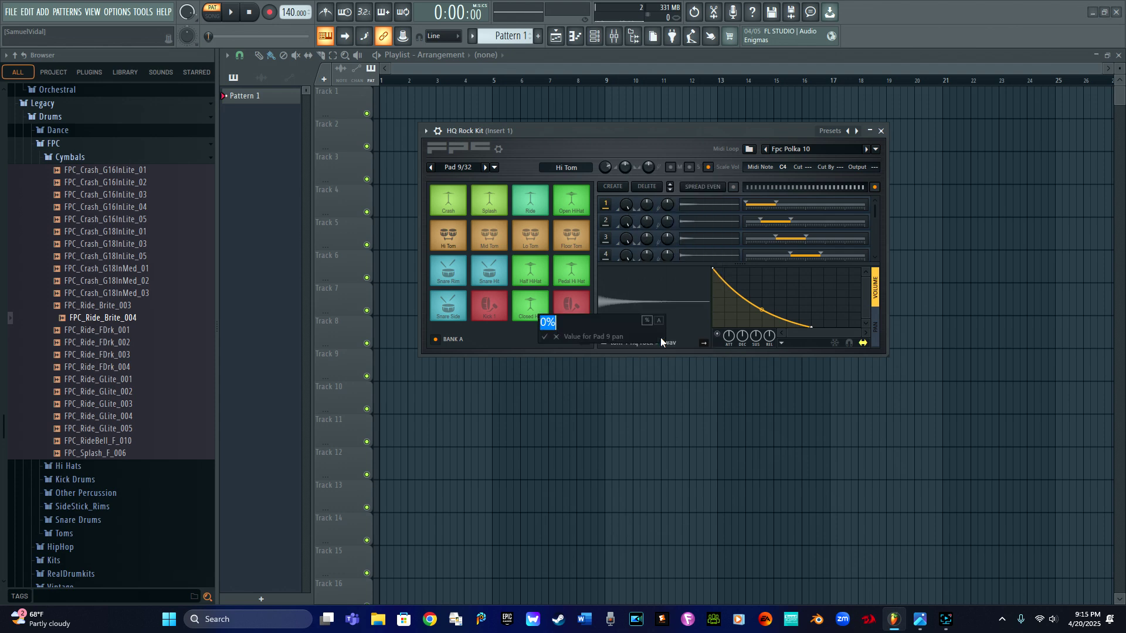
type("-25")
key("Return")
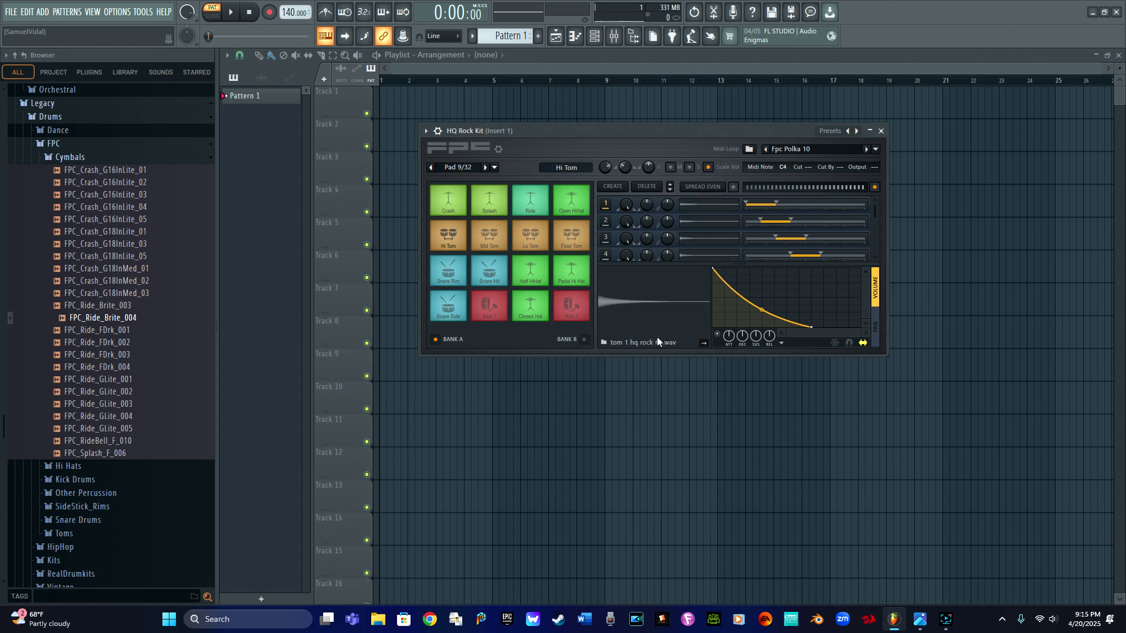
Audition the Mid Tom pad, then select the Lo Tom pad and set its pad pan to 10%.
left_click(488, 239)
left_click(531, 236)
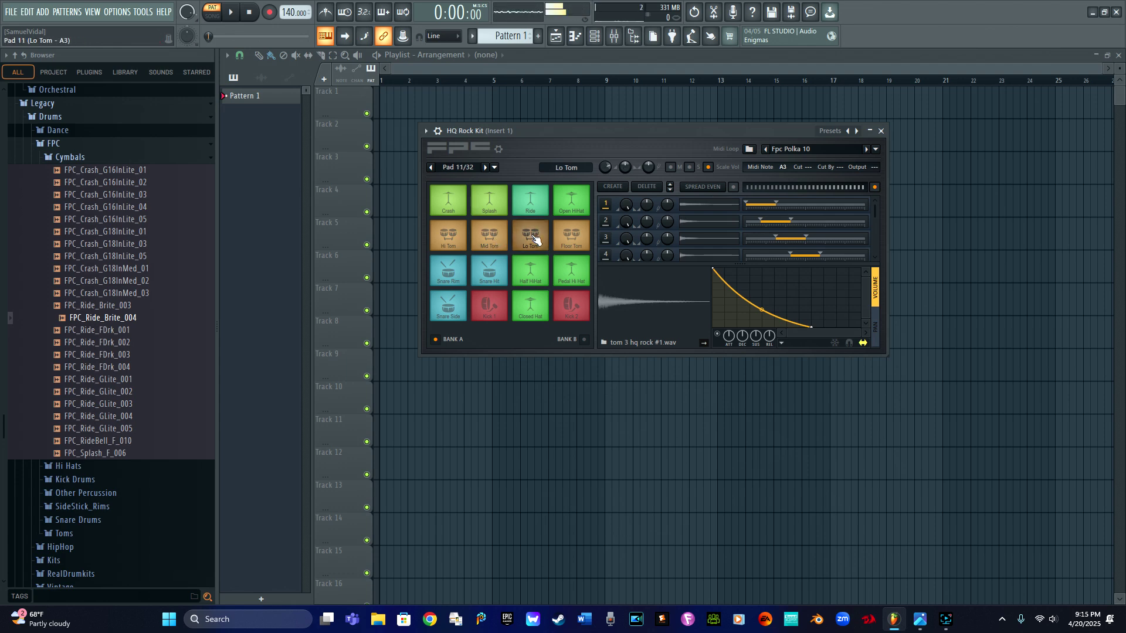
right_click(625, 167)
left_click(657, 336)
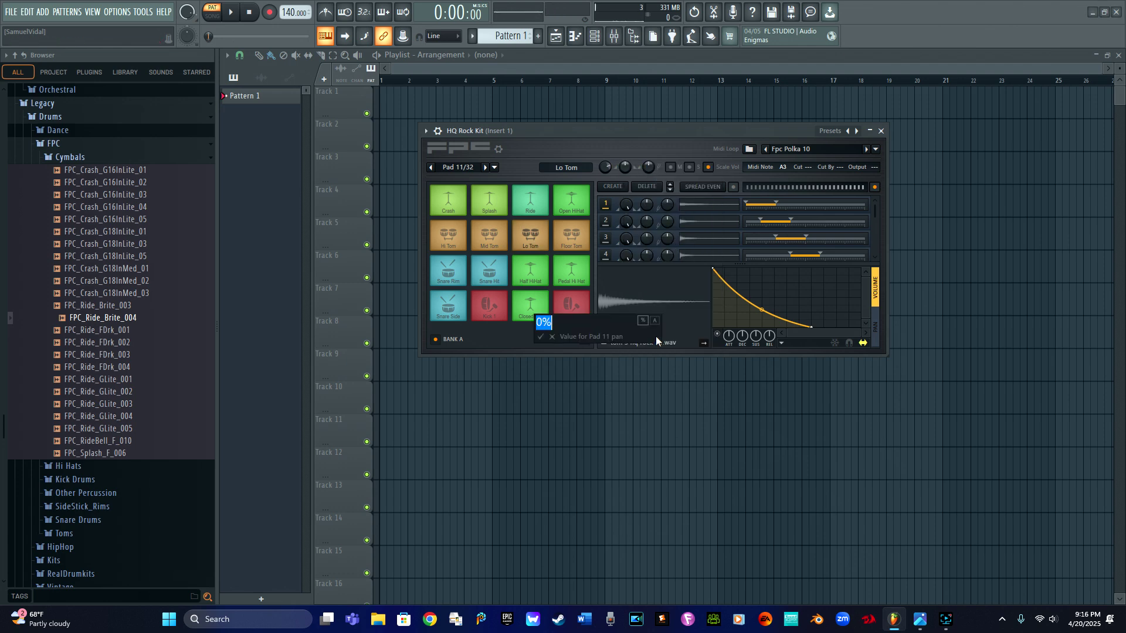
type("10")
key("Return")
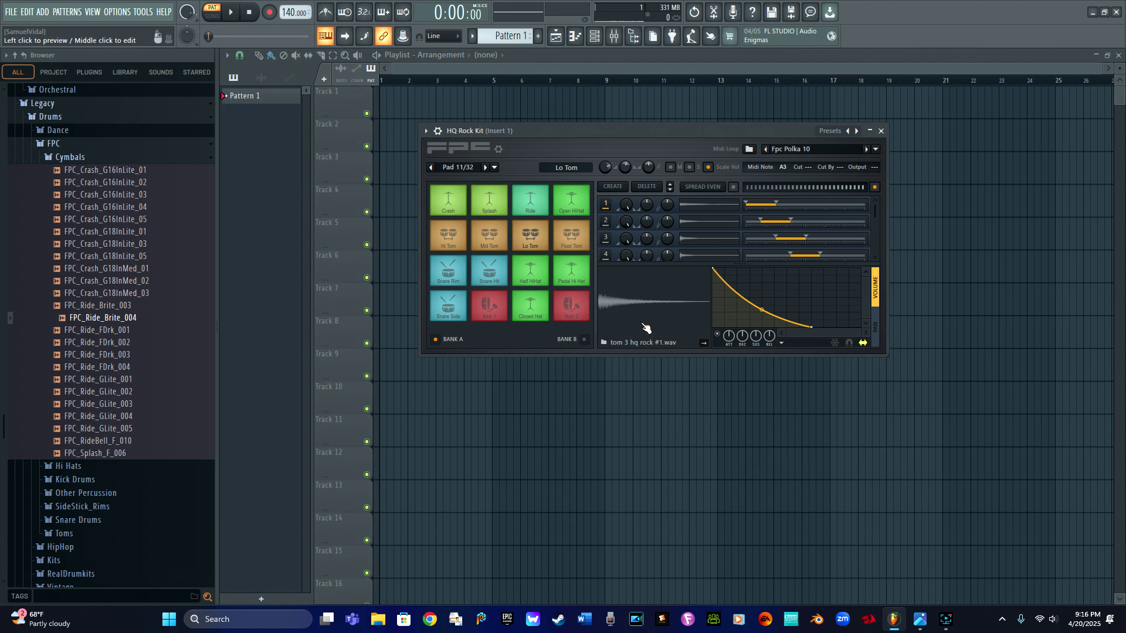
Audition the Floor Tom pad and set its pad pan to 40%.
left_click(572, 238)
left_click(572, 238)
right_click(626, 166)
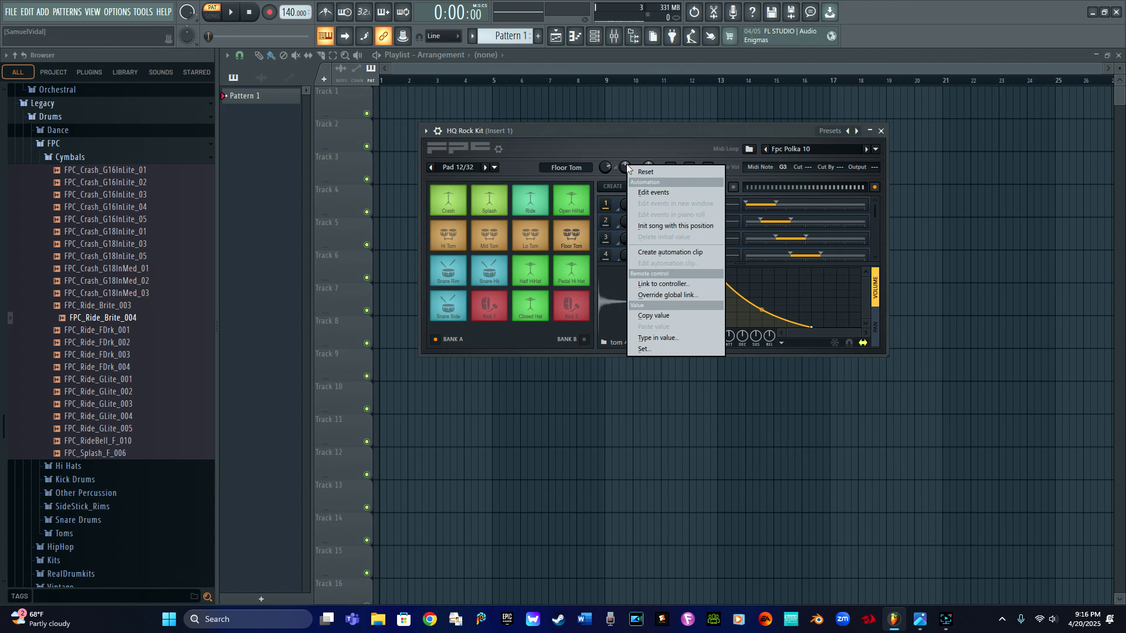
left_click(651, 339)
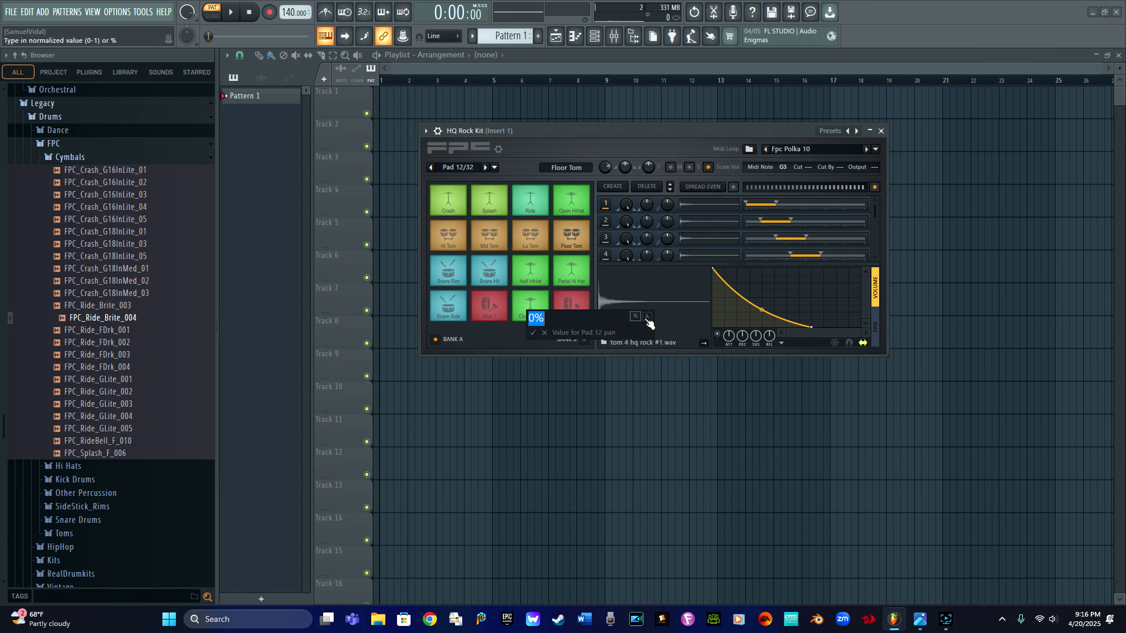
type("40")
key("Return")
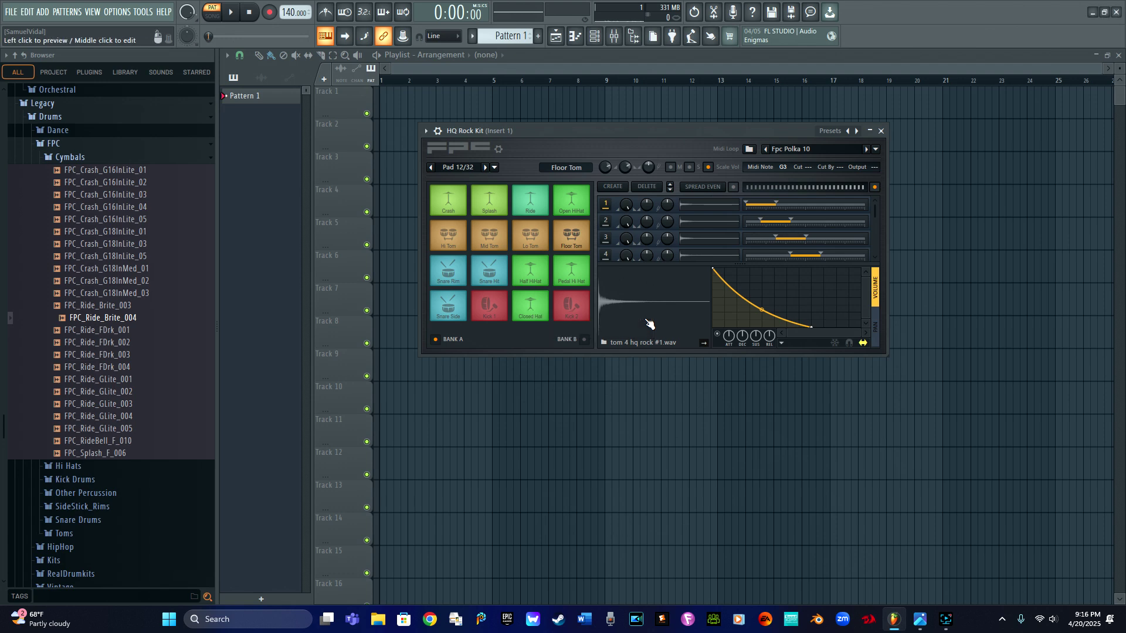
Audition the Hi Tom, Mid Tom, Lo Tom and Floor Tom pads in sequence twice to check their panning.
left_click(452, 238)
left_click(489, 238)
left_click(530, 238)
left_click(571, 238)
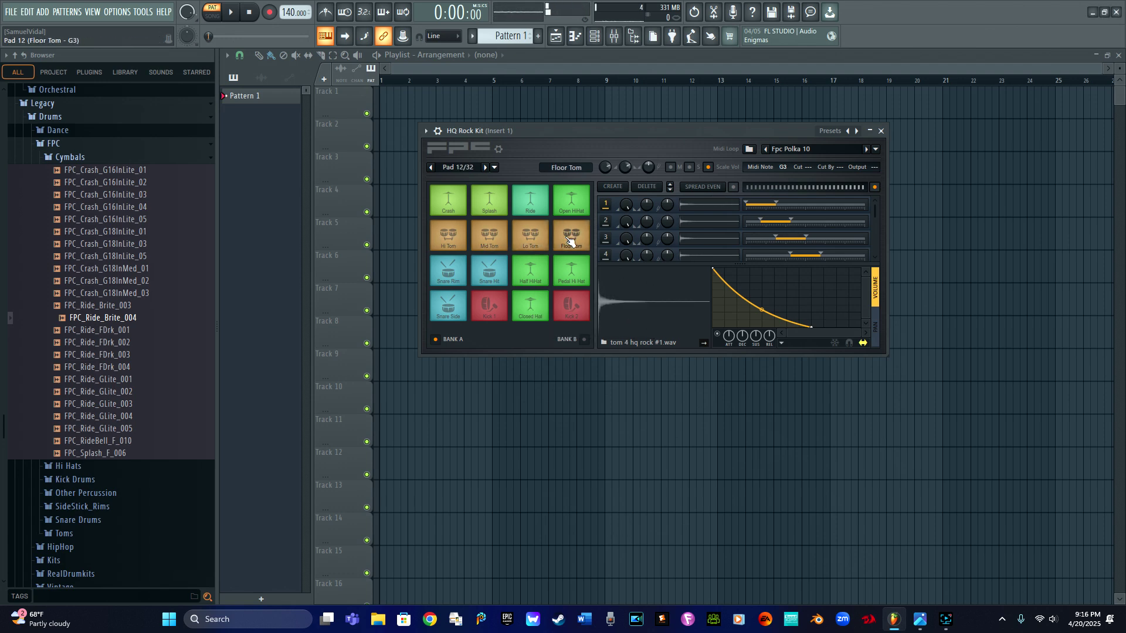
left_click(445, 234)
left_click(493, 241)
left_click(531, 240)
left_click(566, 240)
Audition the Crash and Splash pads alternately to compare the two cymbals.
left_click(448, 203)
left_click(495, 205)
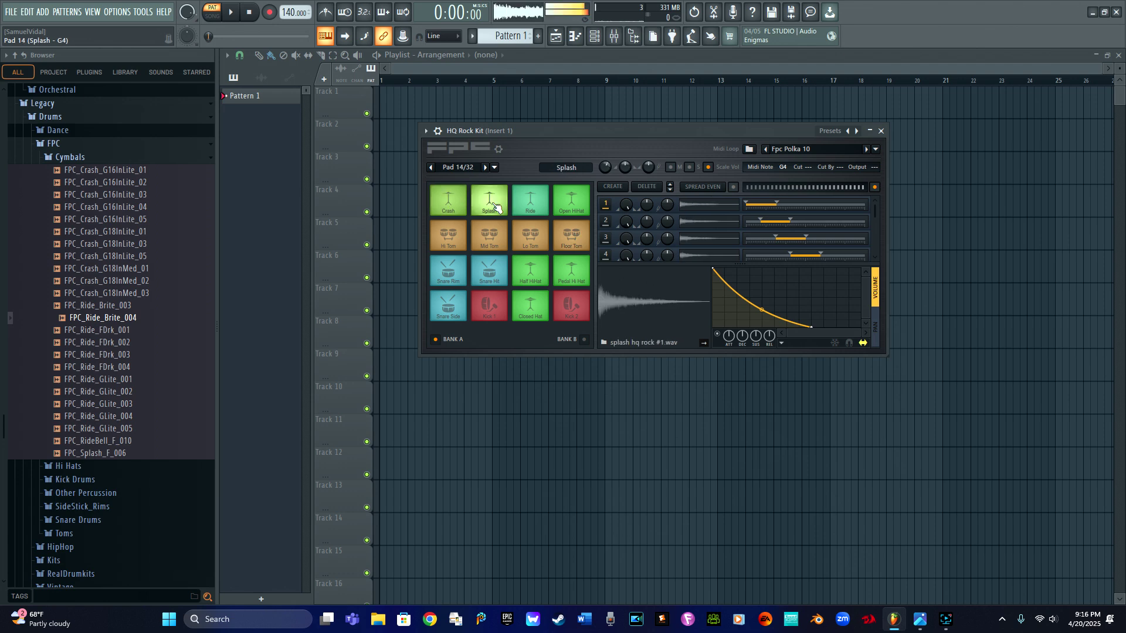
left_click(451, 210)
left_click(452, 210)
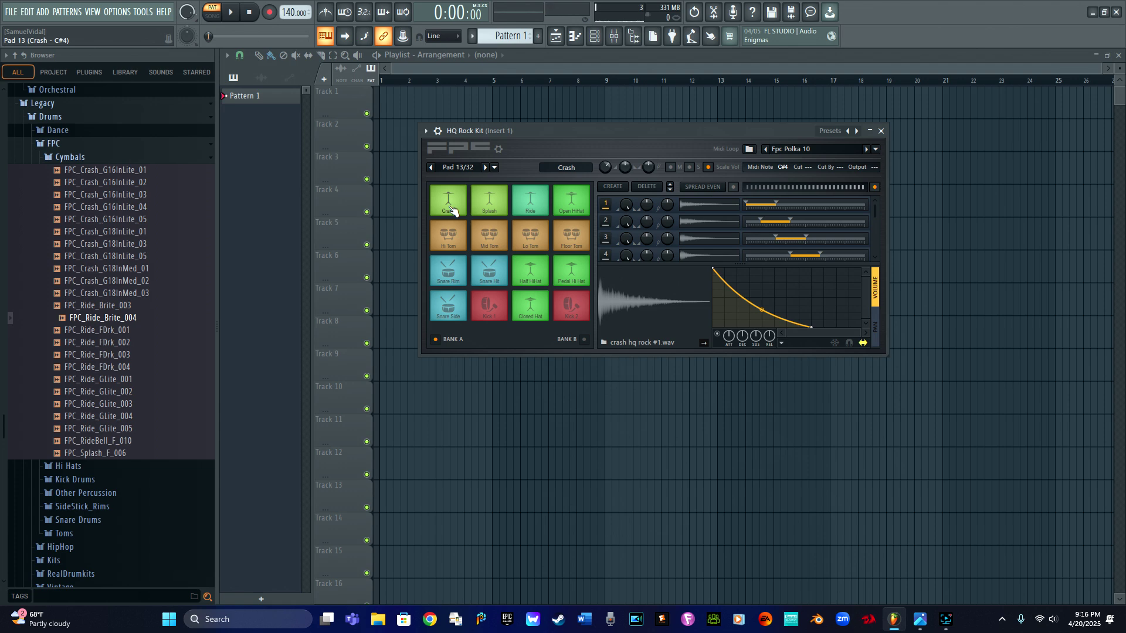
left_click(492, 206)
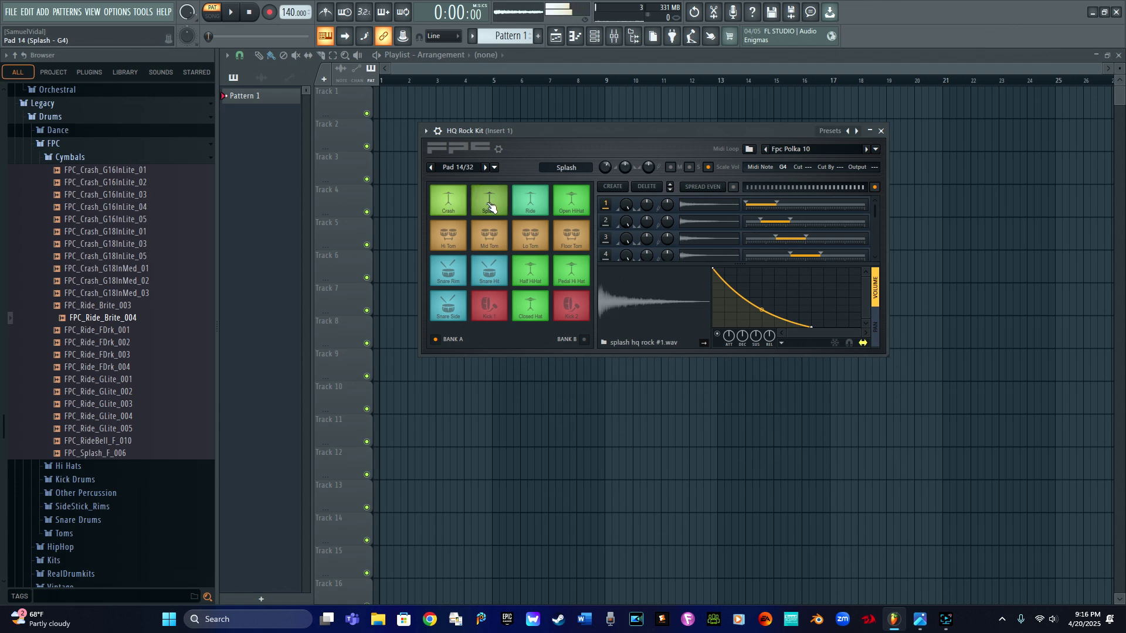
Select the Crash pad and set its pad pan to -45%.
left_click(453, 207)
right_click(625, 166)
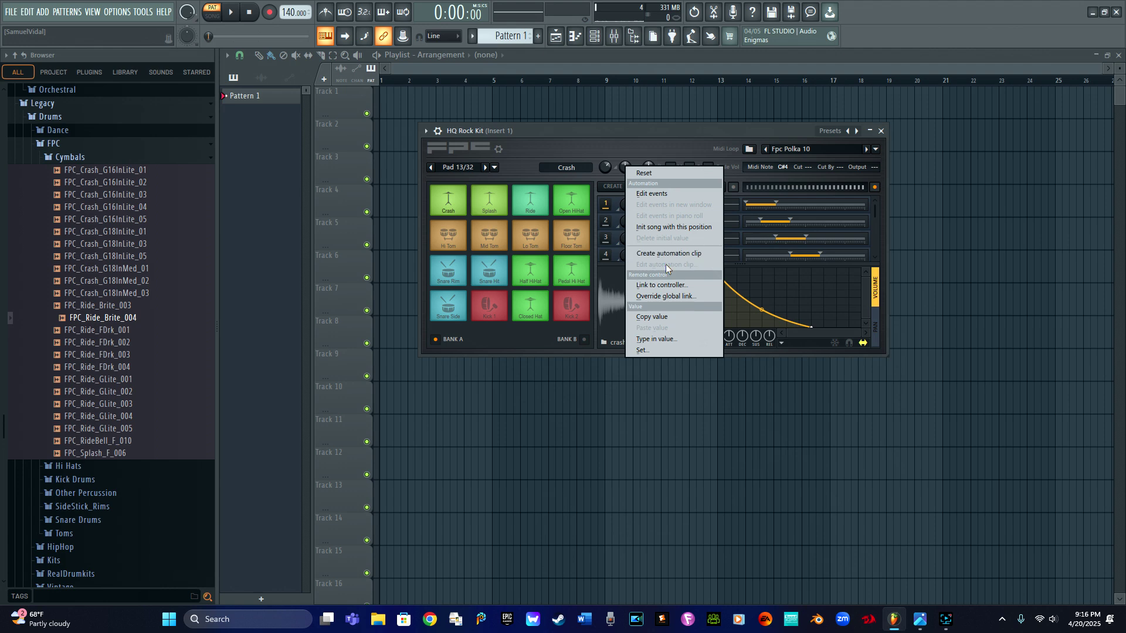
left_click(656, 339)
type("-45")
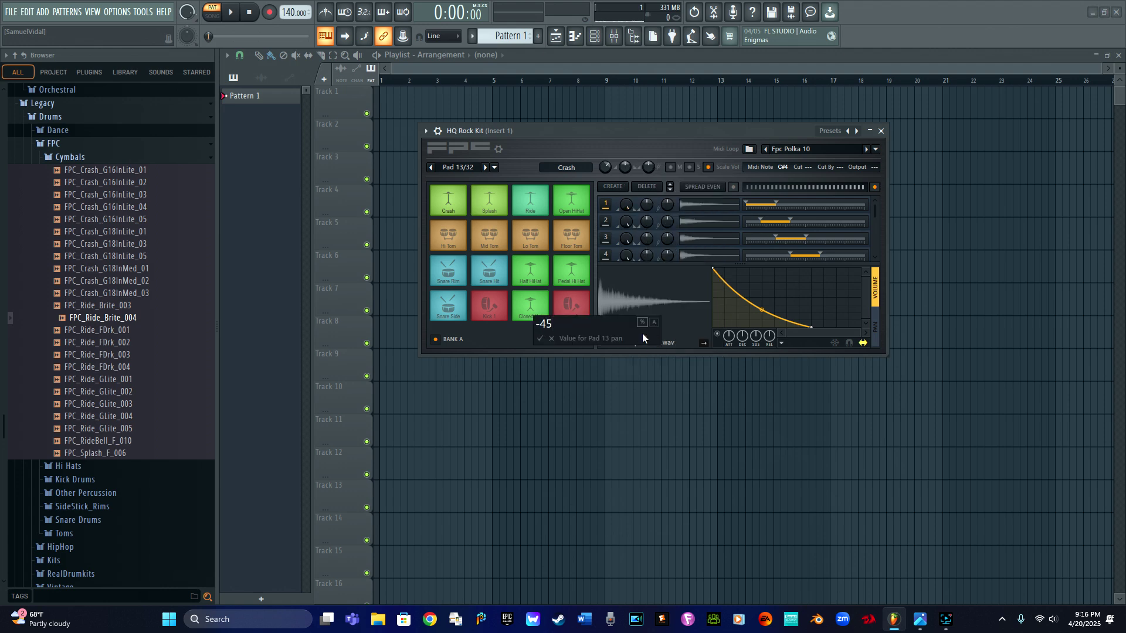
key("Return")
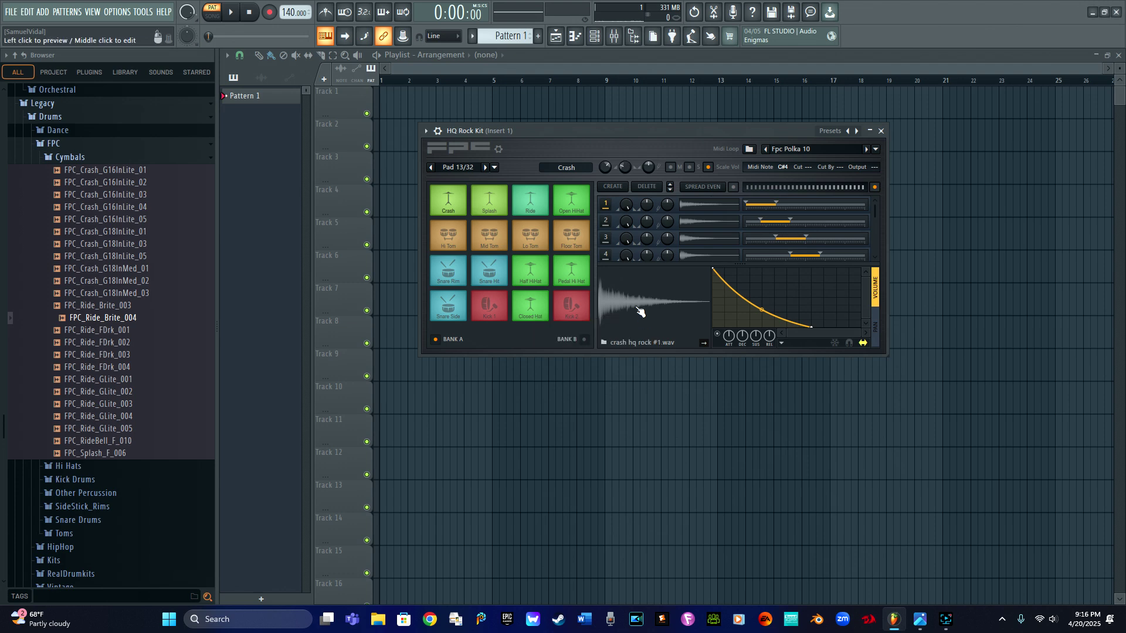
Select the Splash pad and set its pad pan to 45%.
left_click(490, 200)
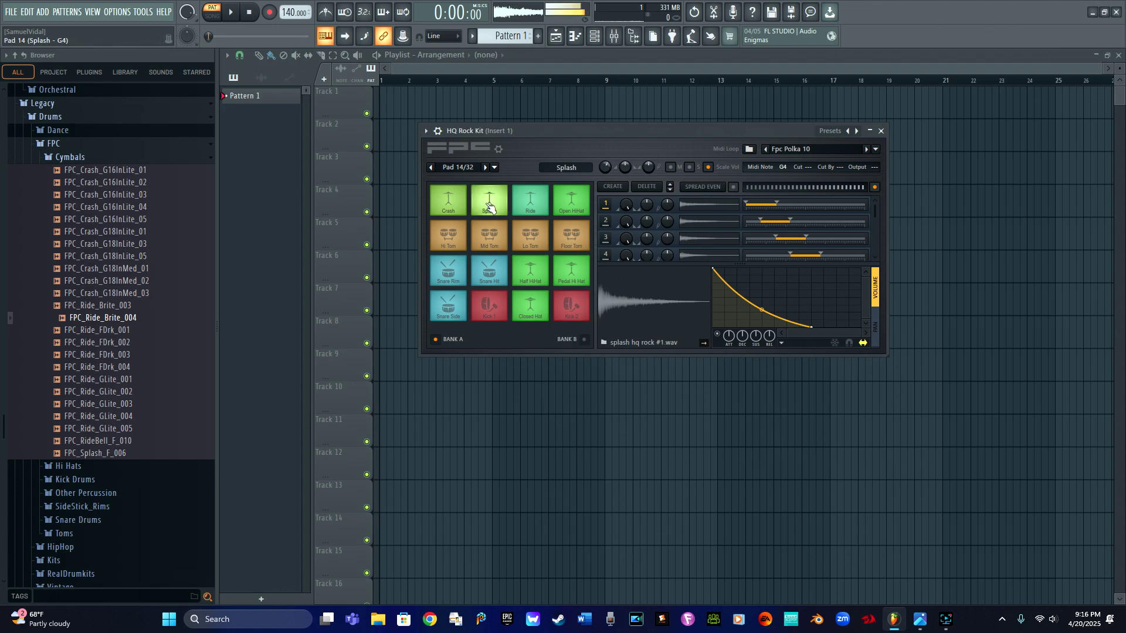
right_click(627, 167)
left_click(659, 326)
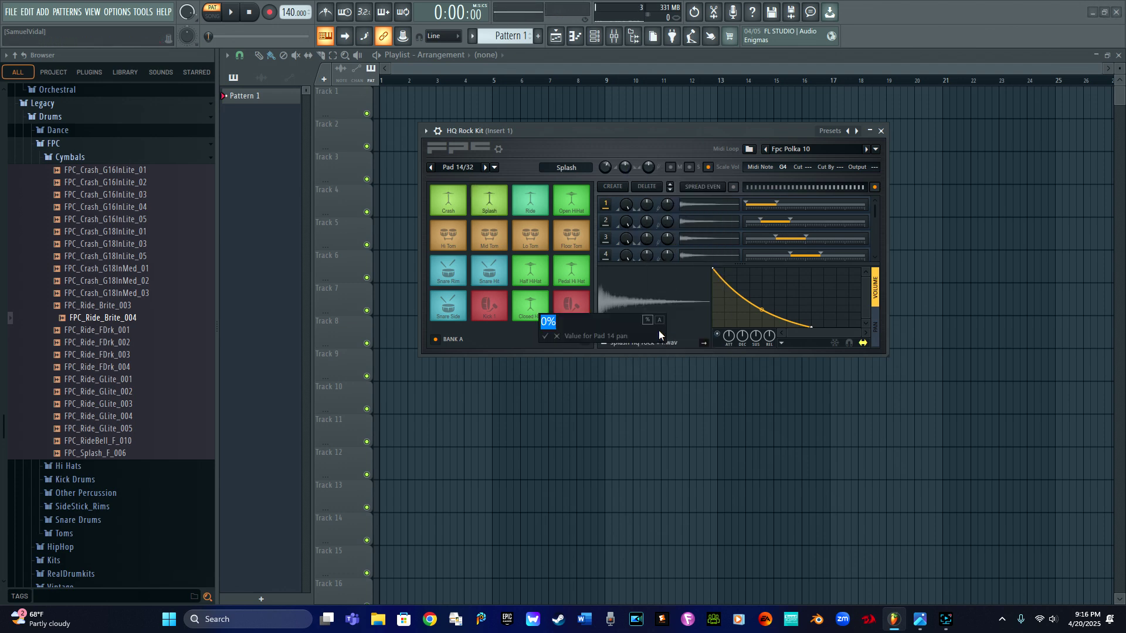
type("45")
key("Return")
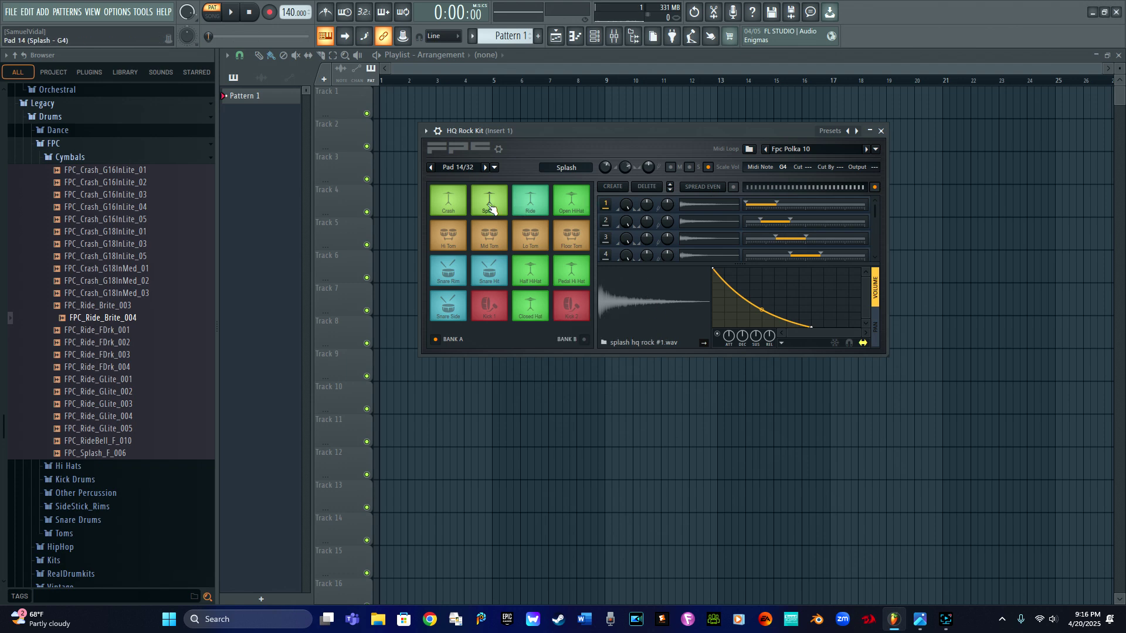
Select the Ride pad and set its pad pan to 40%.
left_click(532, 207)
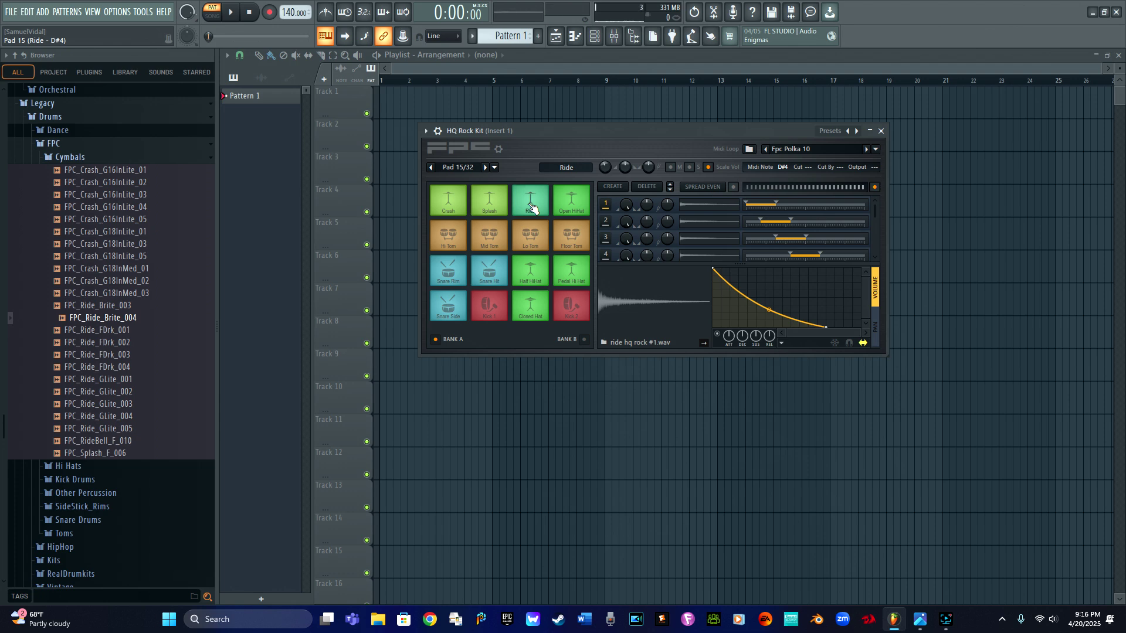
right_click(626, 167)
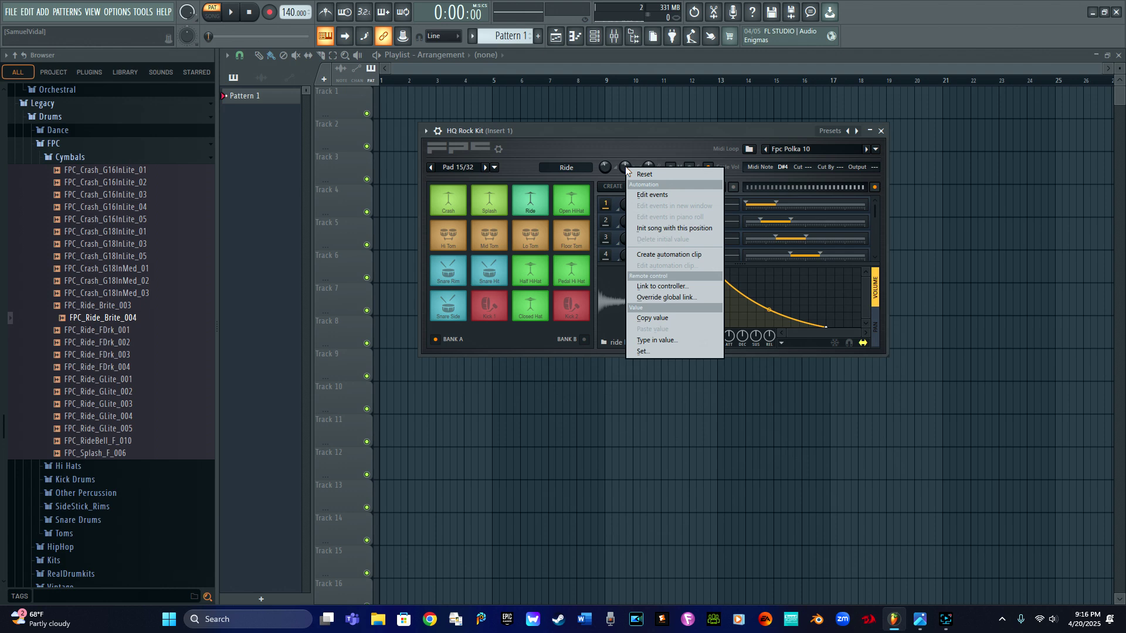
left_click(669, 343)
type("50")
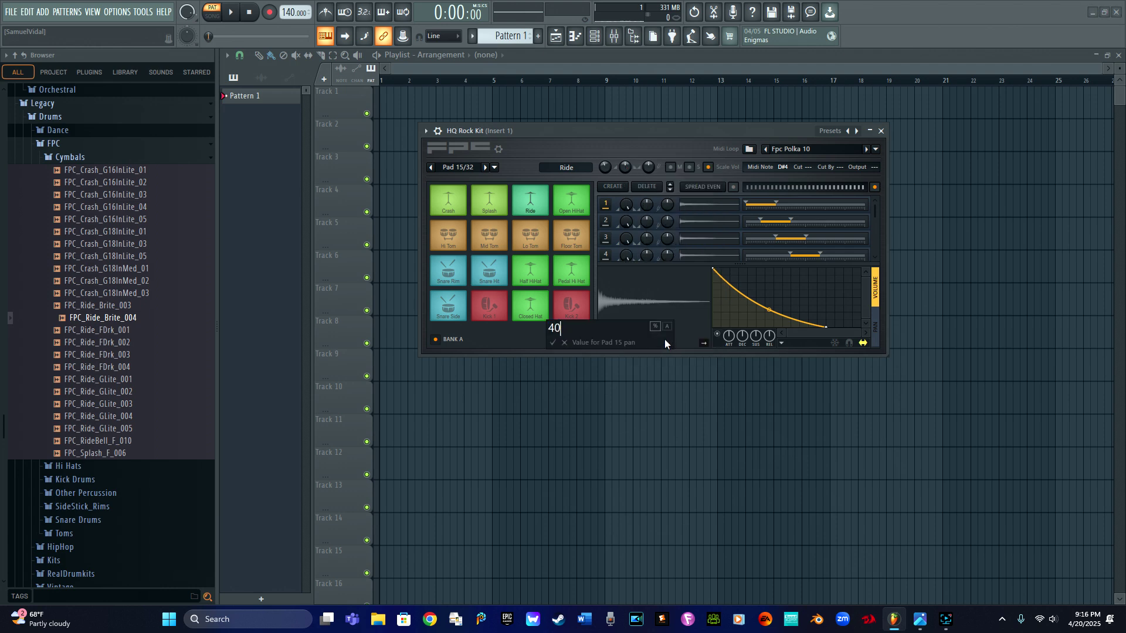
key("Return")
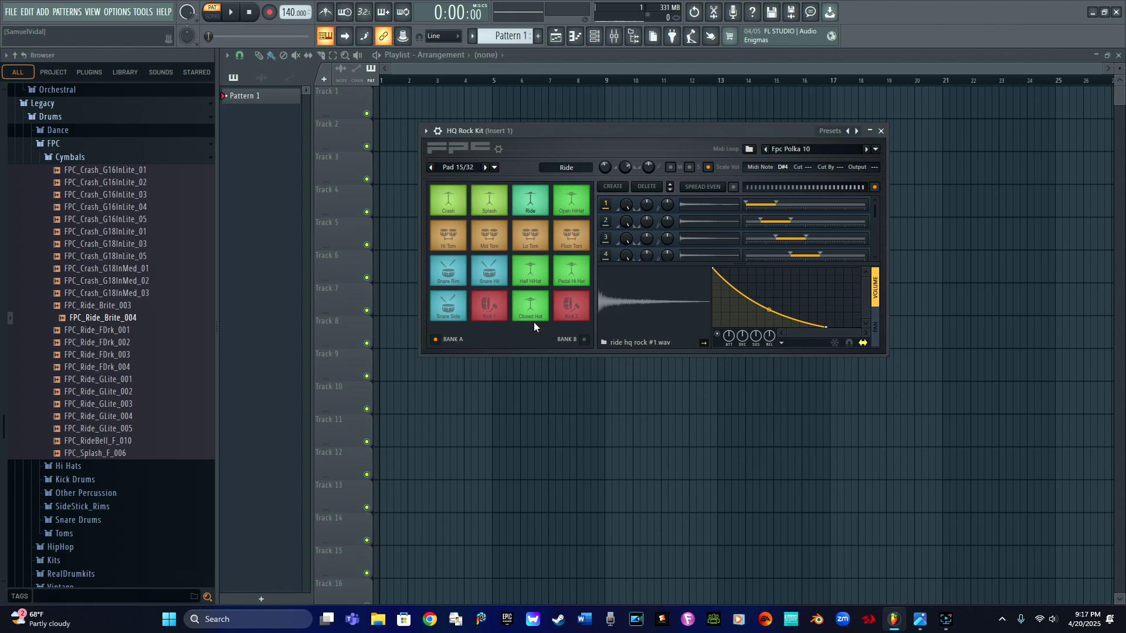
Audition the first kick pad and the Snare Rim pad, and close the FPC window.
left_click(493, 310)
left_click(462, 283)
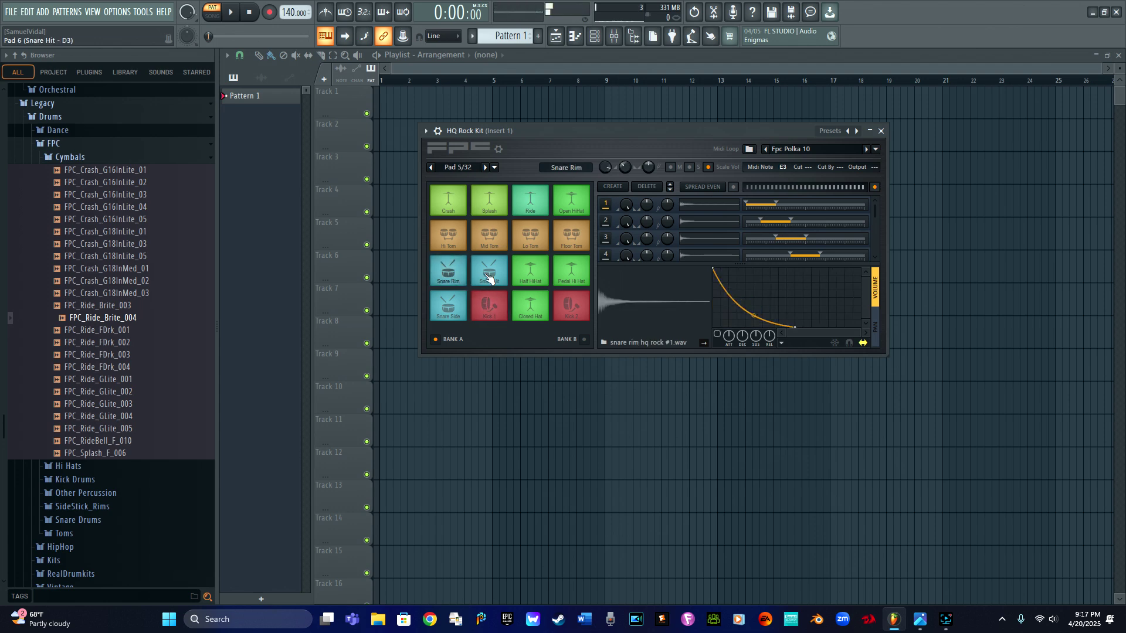
left_click(882, 131)
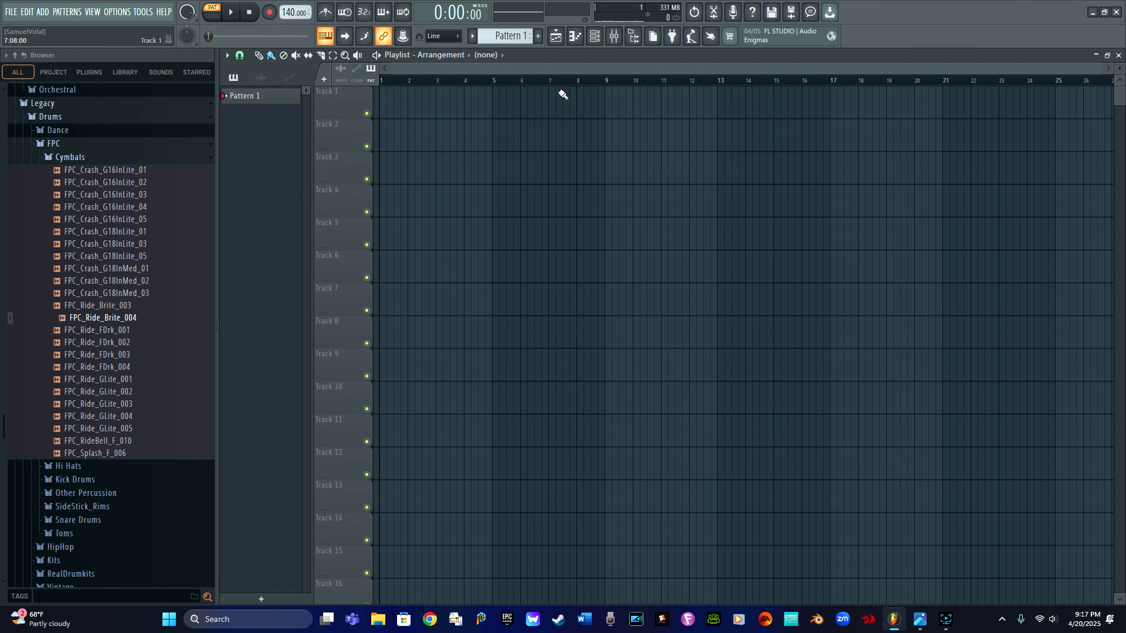
Turn on the metronome and set the tempo to 120 BPM while listening to the click.
left_click(326, 13)
key("space")
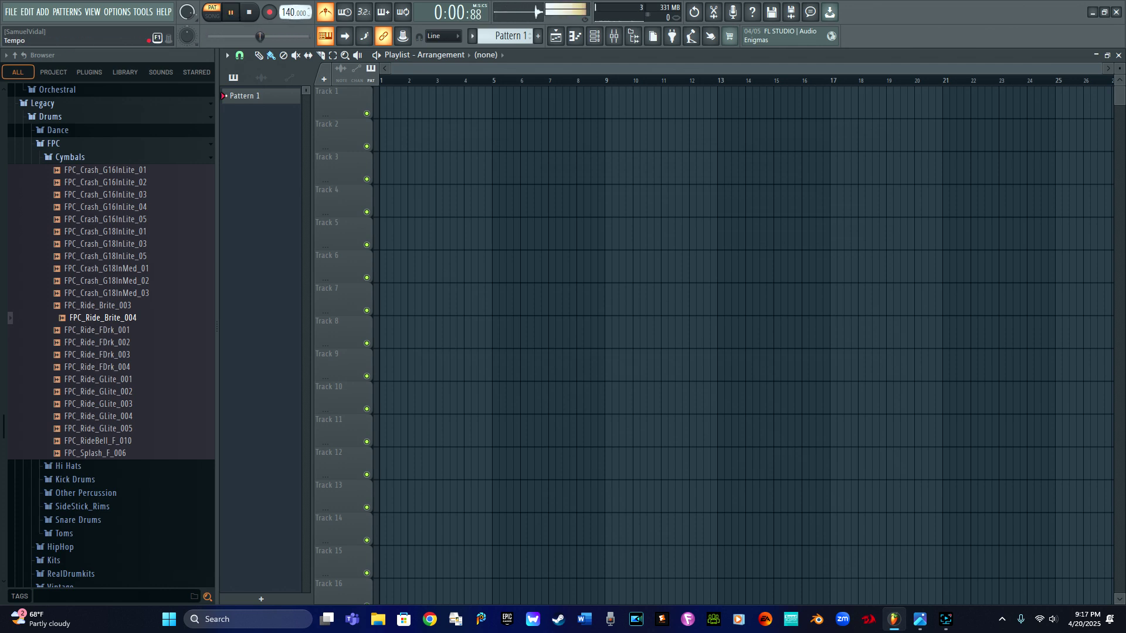
left_click_drag(288, 12, 288, 27)
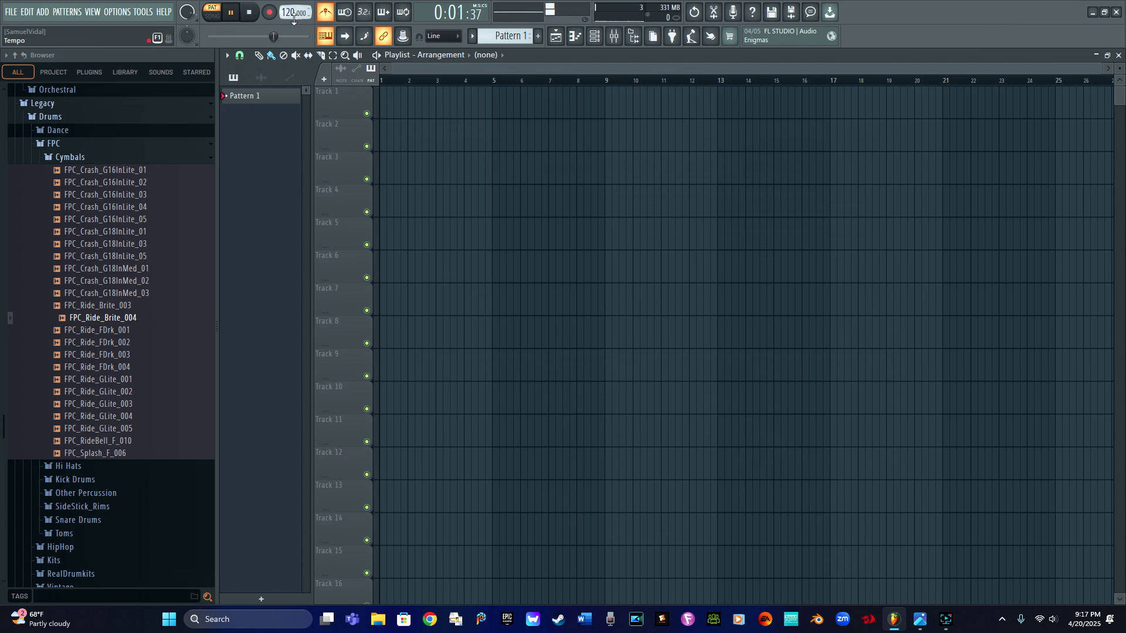
left_click(249, 15)
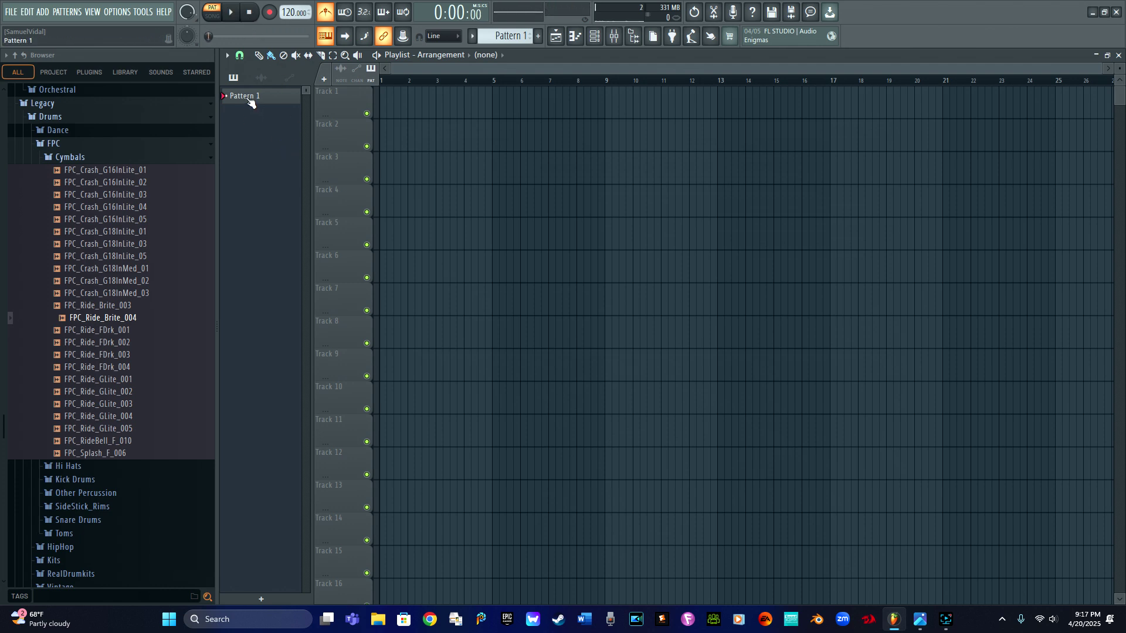
Open Pattern 1's piano roll and check its drum lanes against the HQ Rock Kit pads in FPC.
double_click(251, 98)
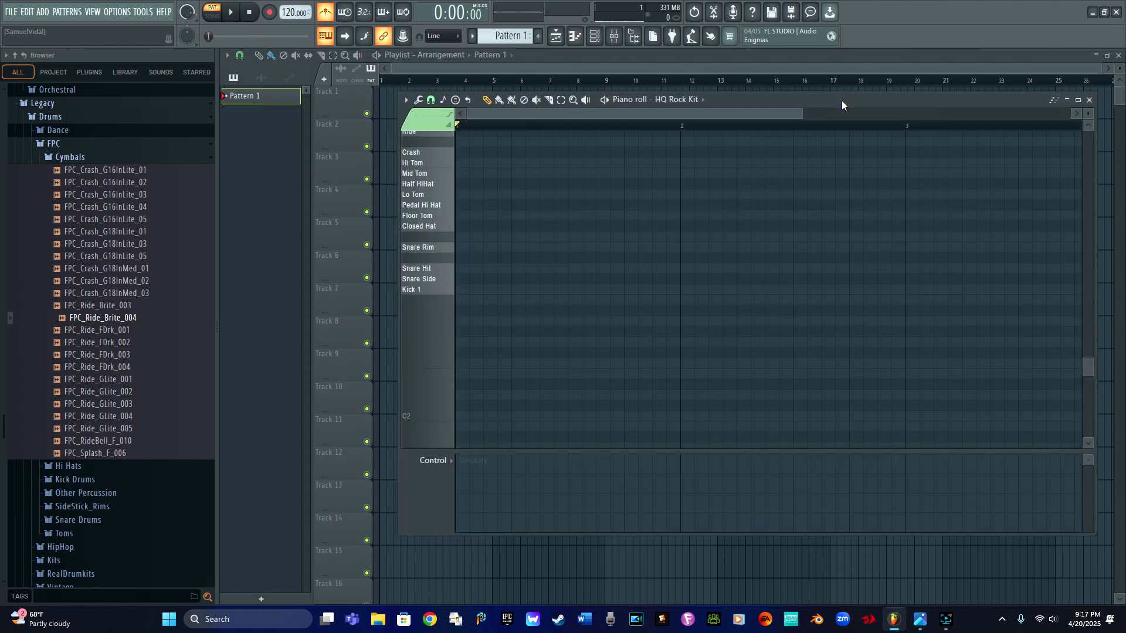
left_click(597, 41)
left_click(502, 266)
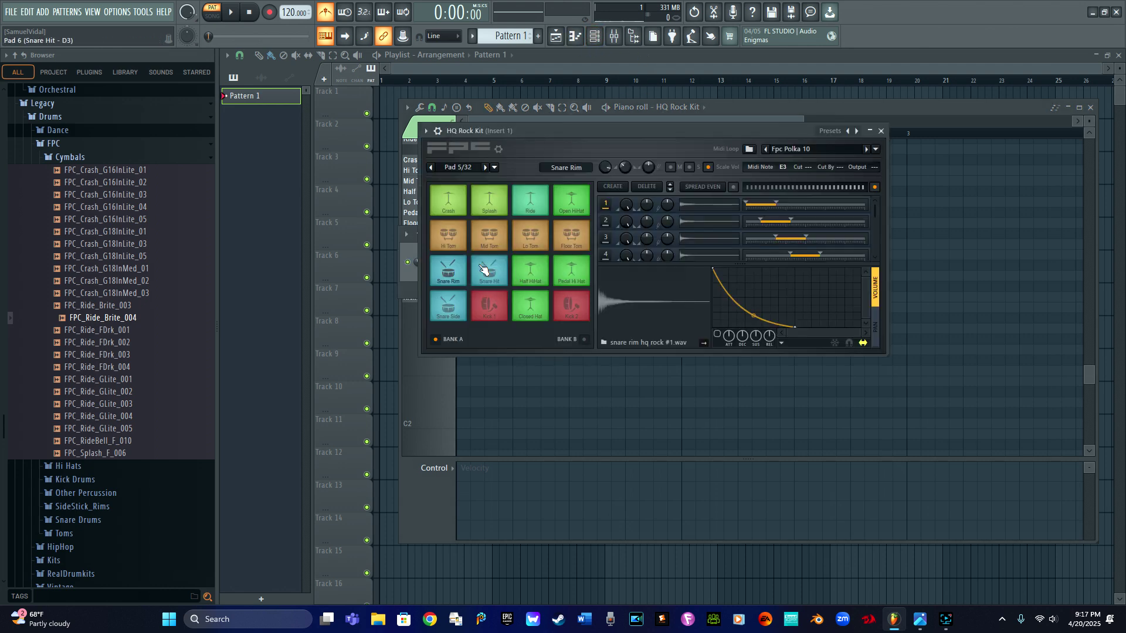
left_click(882, 132)
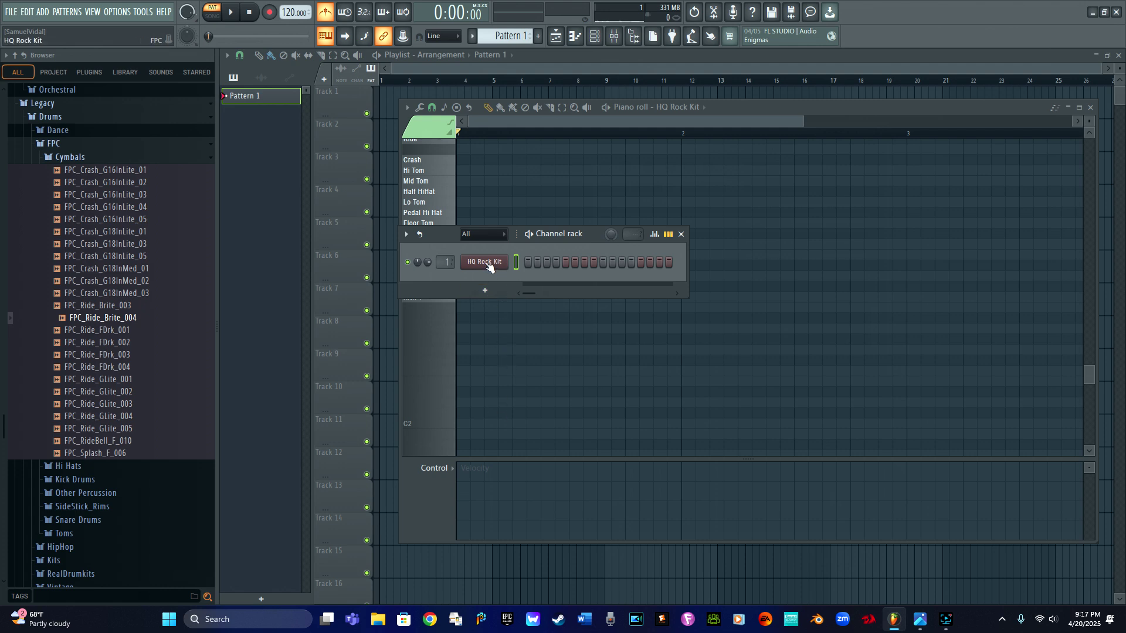
left_click(861, 104)
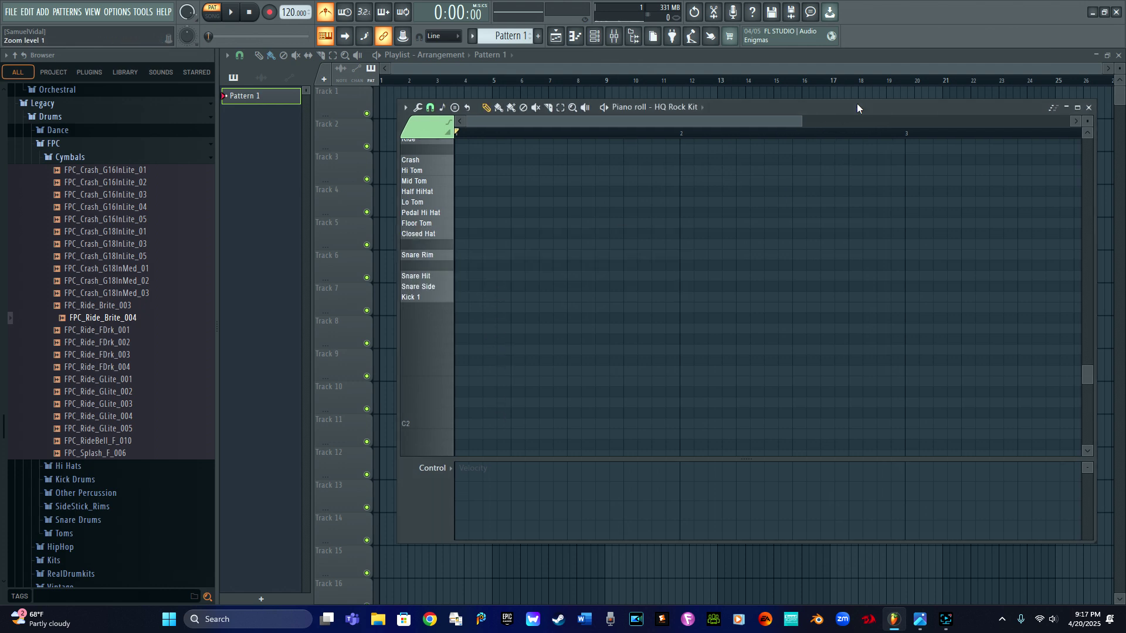
Place one-step Kick 1 notes on beats 1 and 3 of bar 1 and play them against the metronome.
scroll(572, 274, "up", 1)
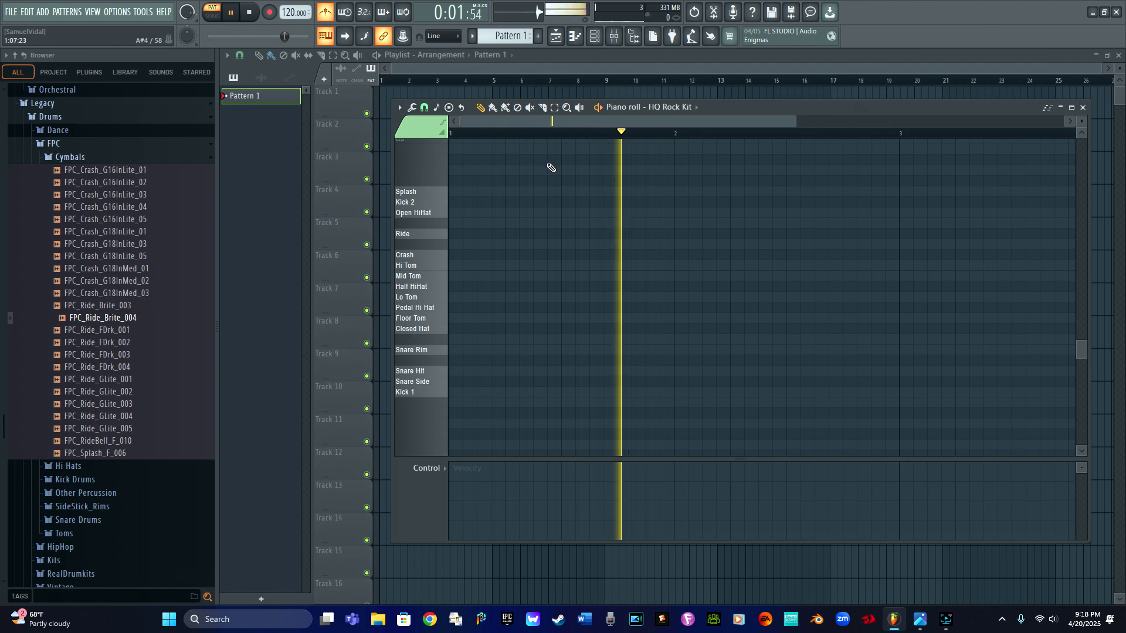
key("space")
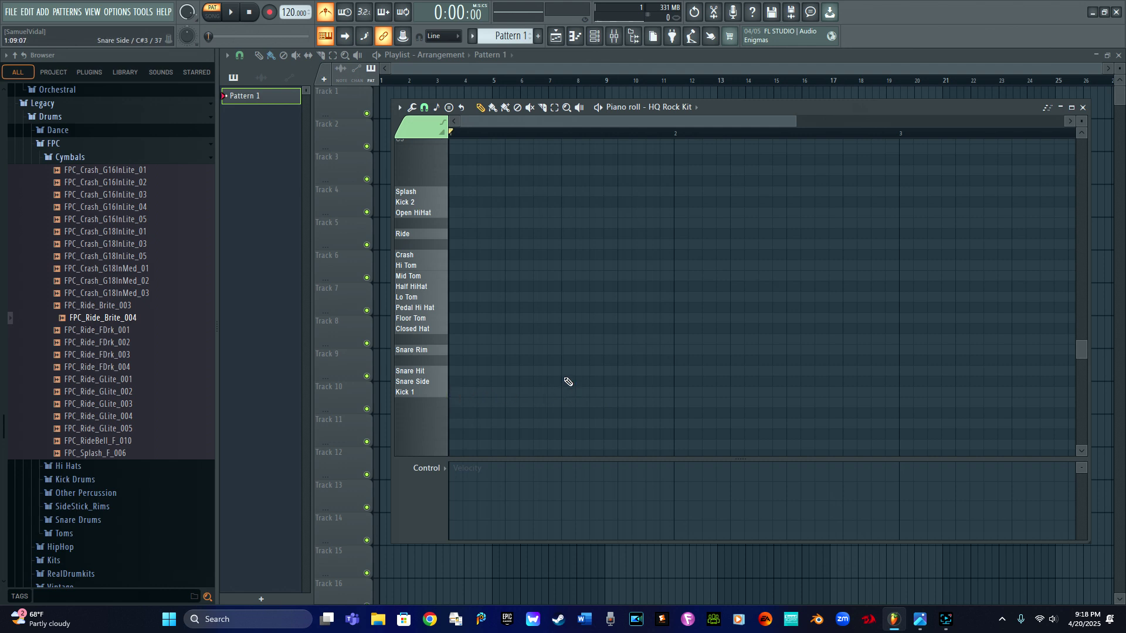
left_click(450, 393)
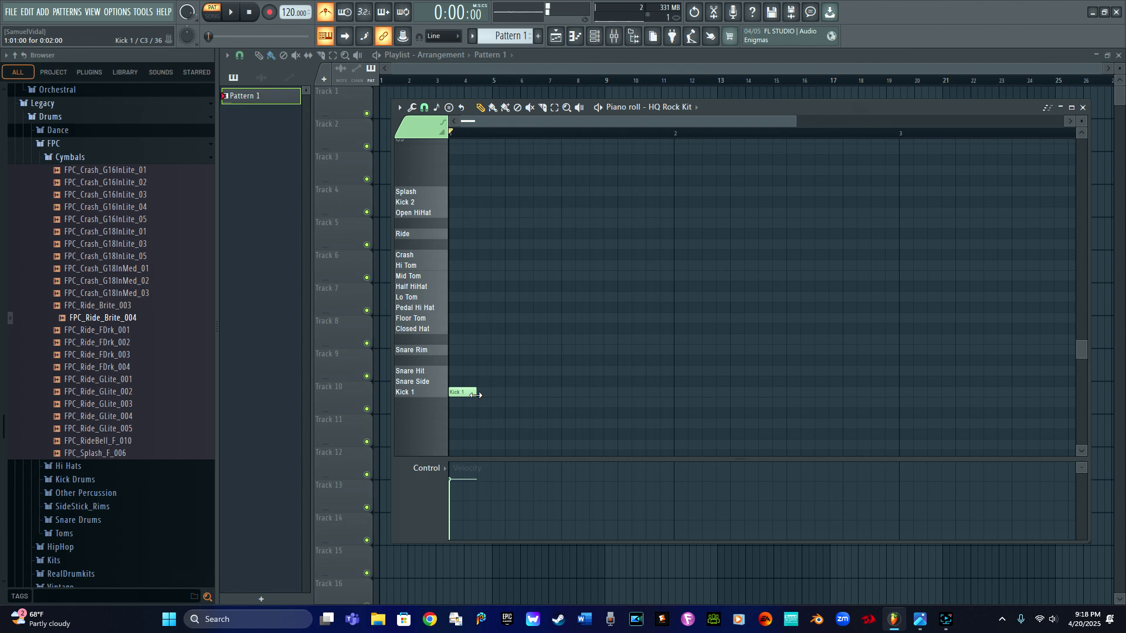
left_click_drag(475, 394, 465, 394)
left_click(566, 393)
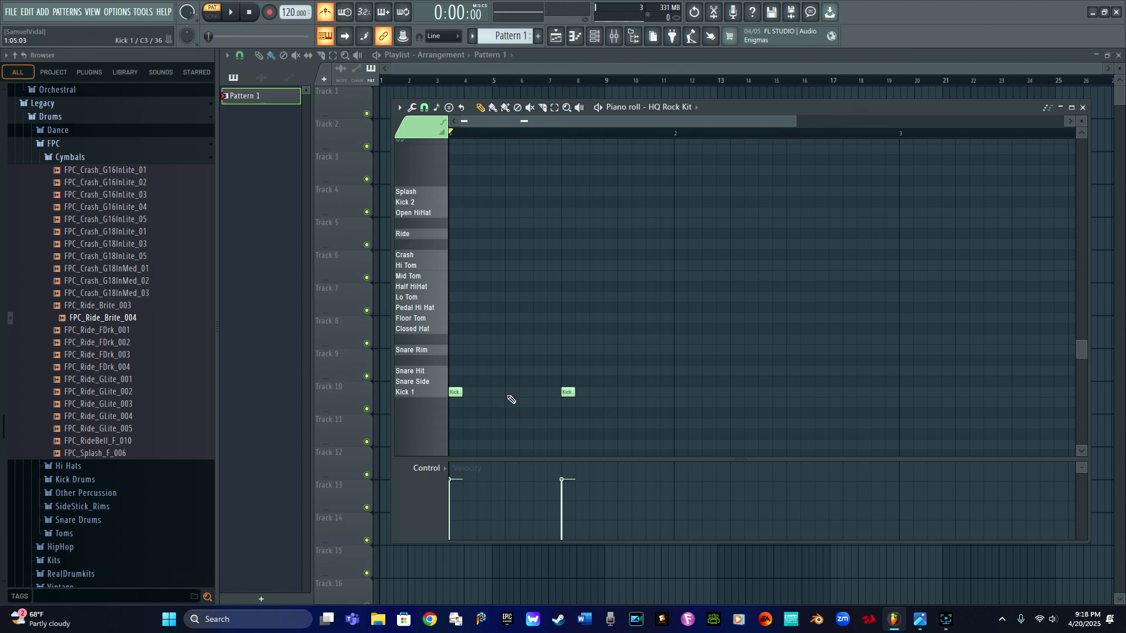
left_click(233, 13)
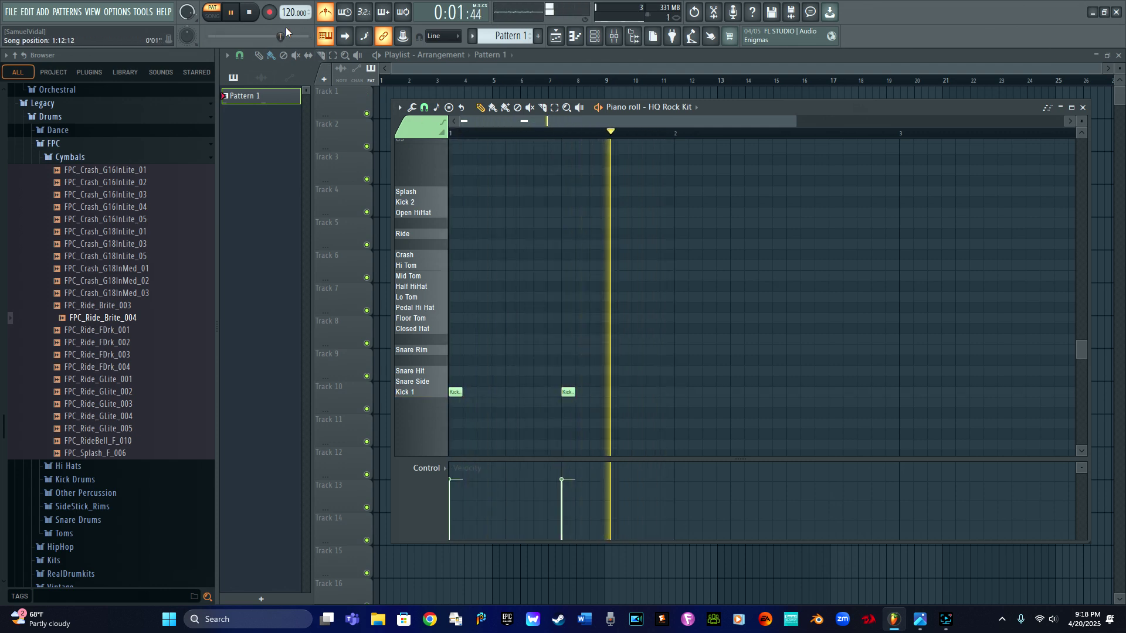
left_click(251, 14)
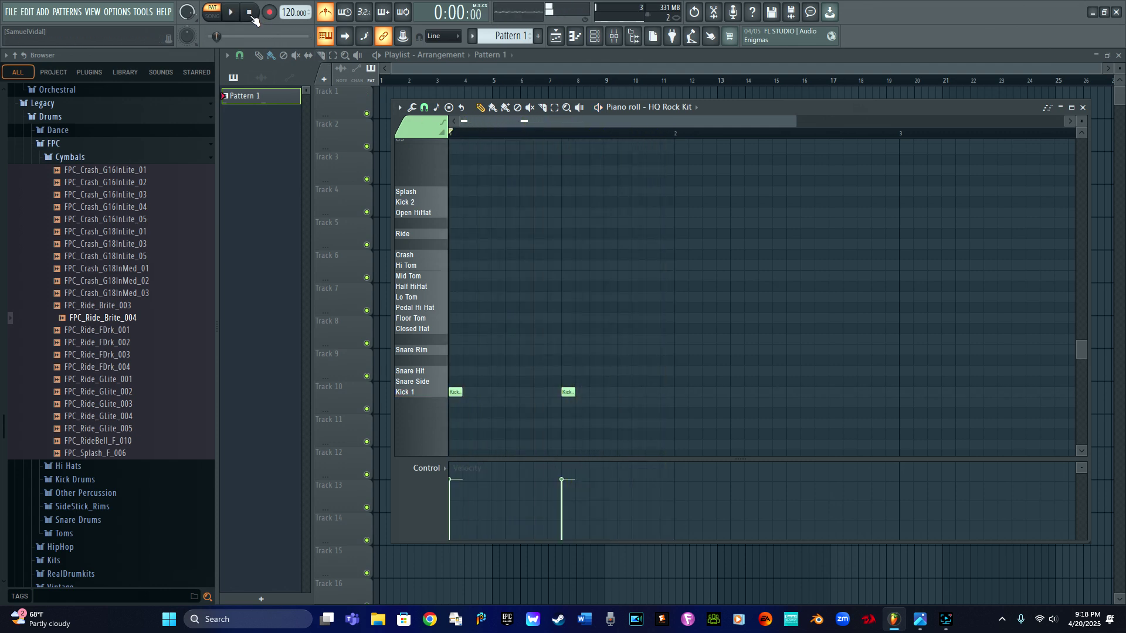
Audition the Snare Rim, place its notes on beats 2 and 4 of bar 1, and play the pattern.
left_click(415, 353)
left_click(415, 353)
left_click(509, 350)
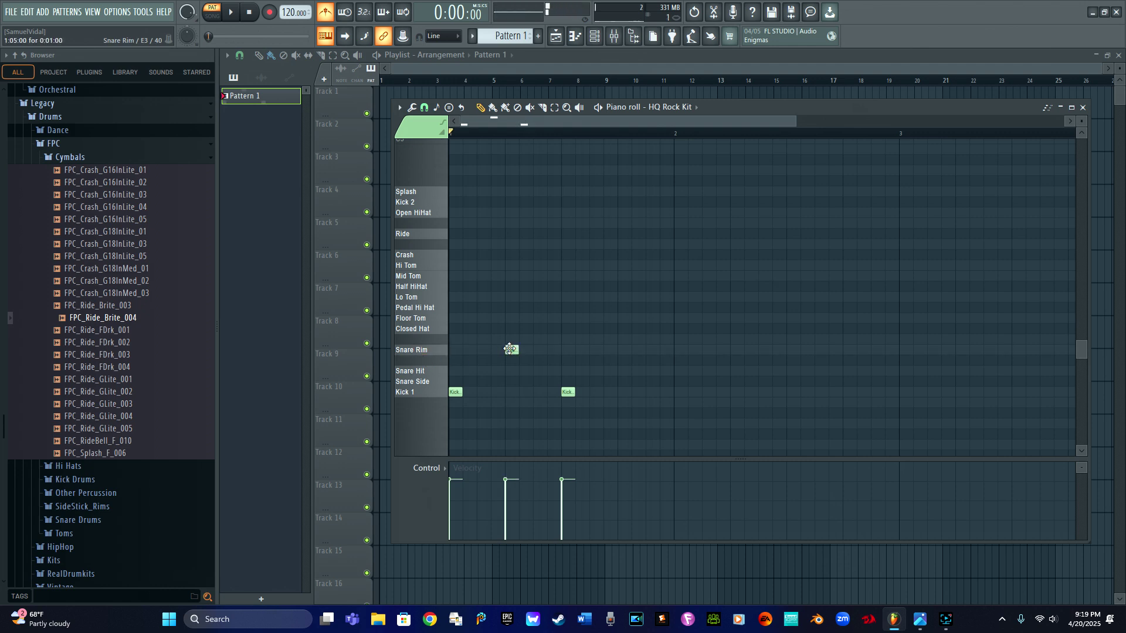
left_click(622, 351)
left_click(232, 13)
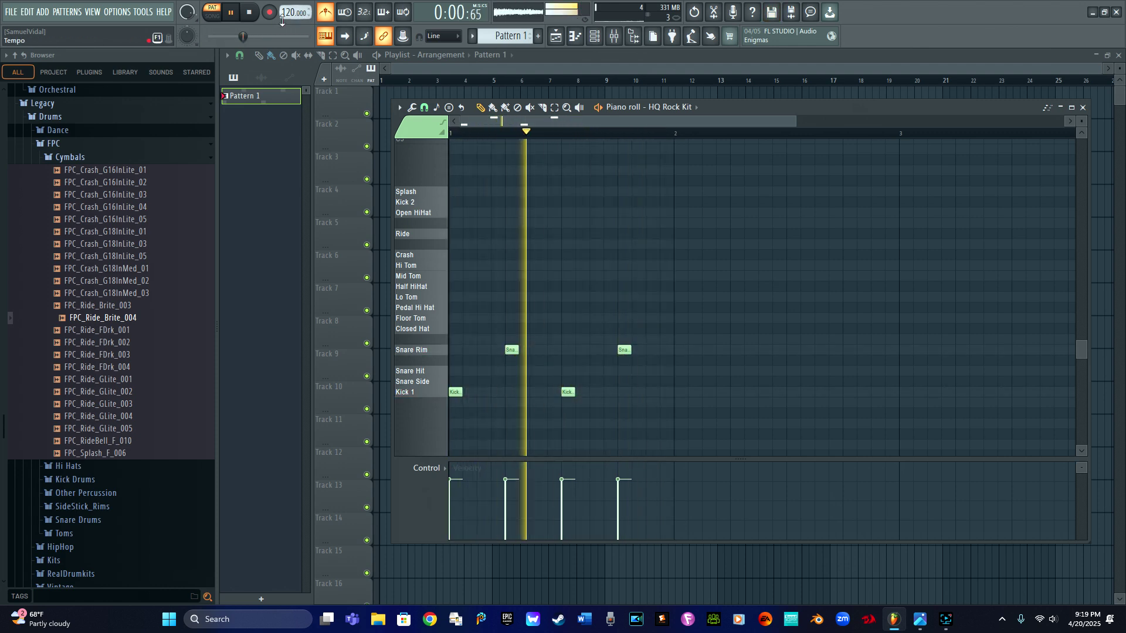
key("space")
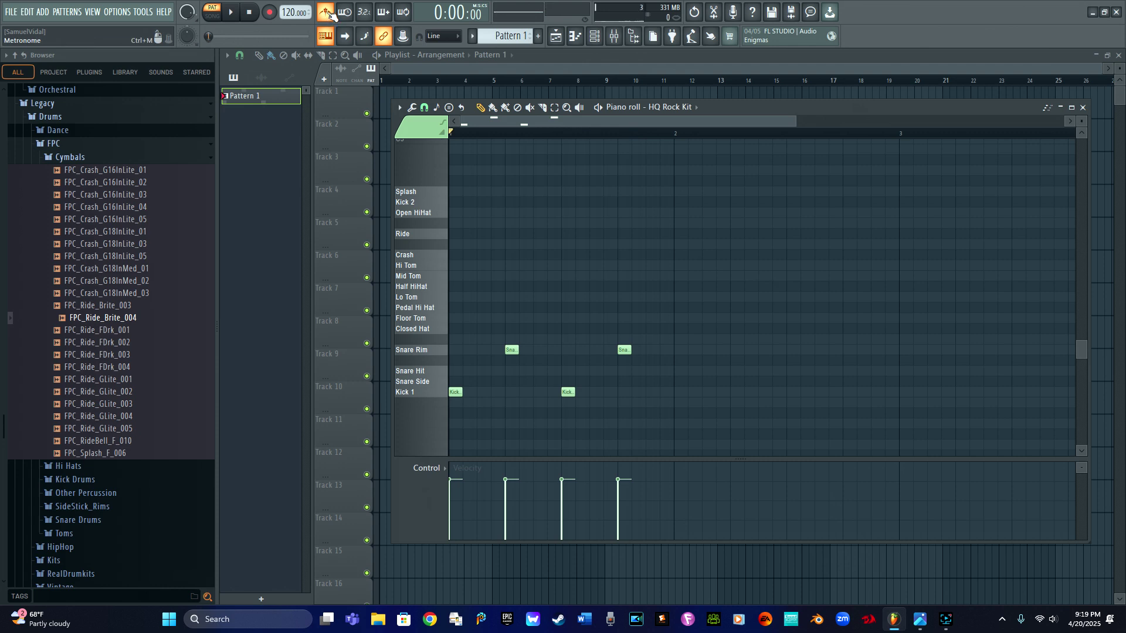
Turn off the metronome and play back the kick and snare pattern.
left_click(332, 14)
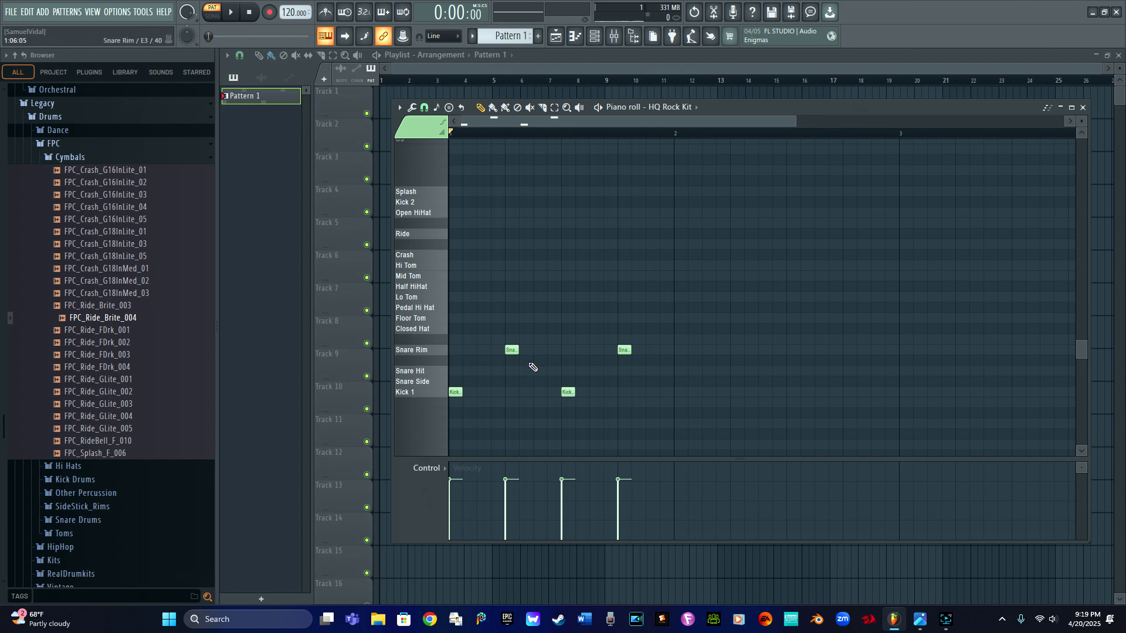
left_click(234, 16)
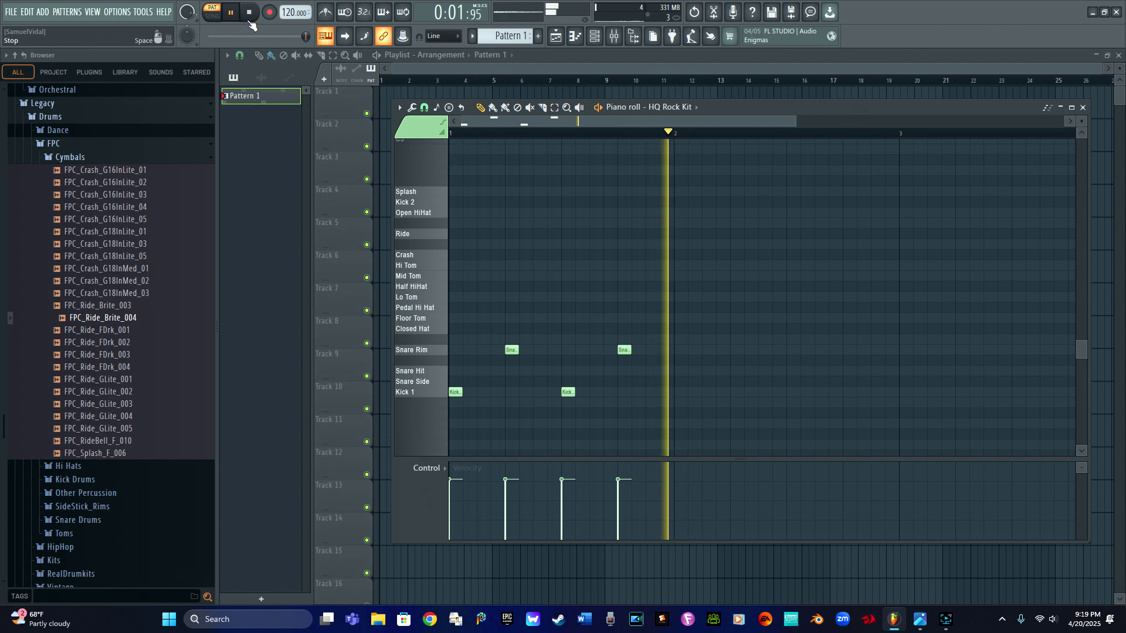
left_click(250, 12)
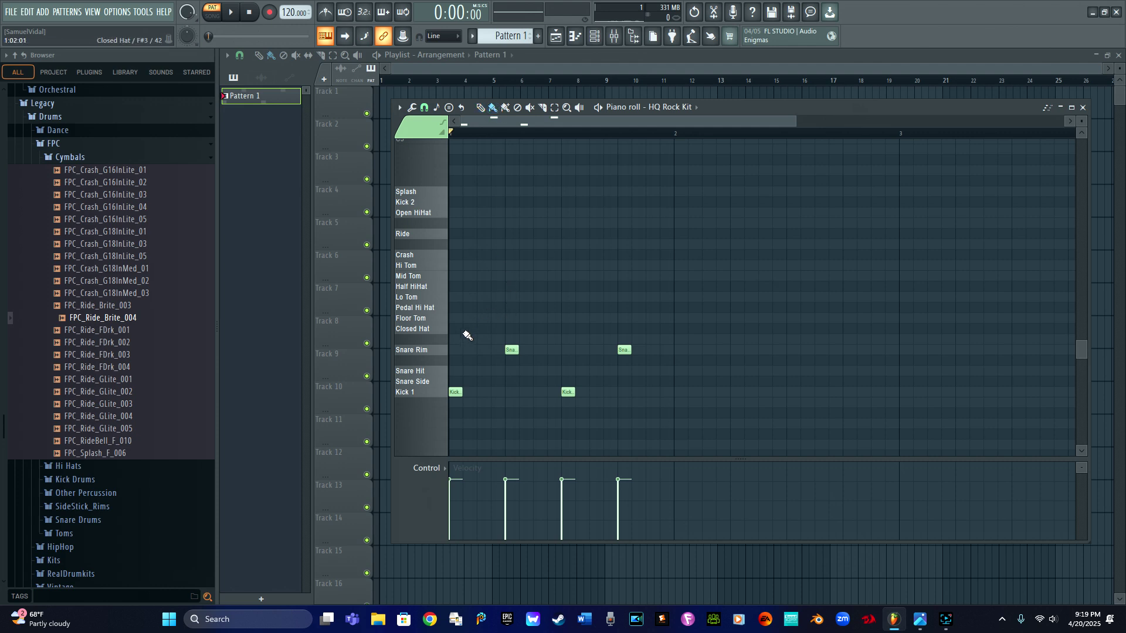
Paint 16 consecutive one-step Closed Hat notes across bar 1 and play the pattern.
left_click_drag(455, 331, 660, 335)
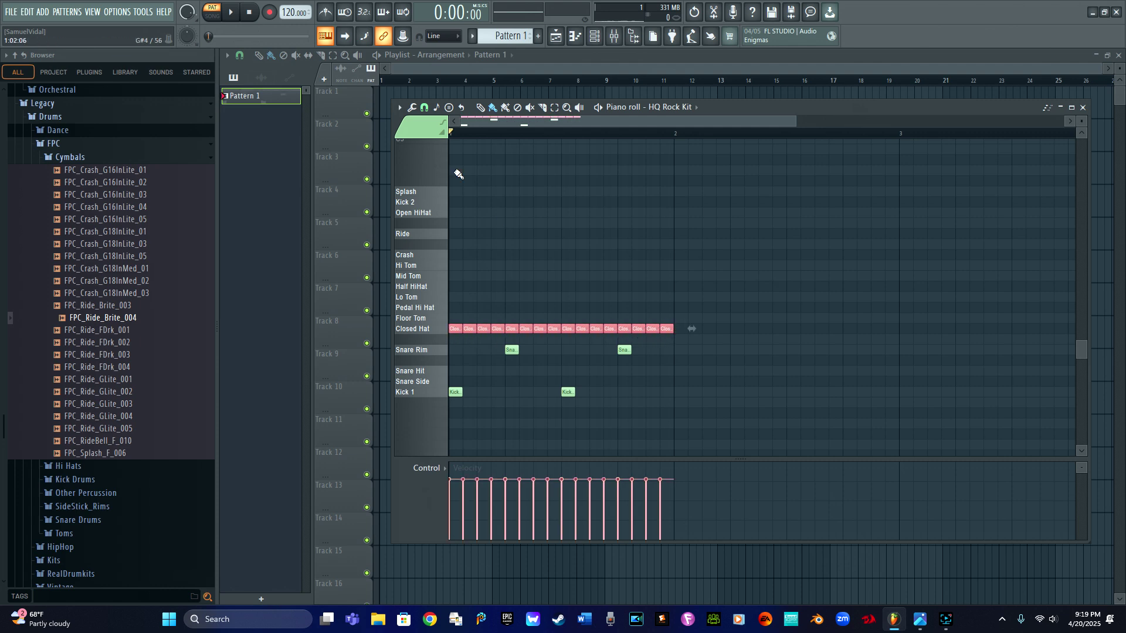
left_click(236, 15)
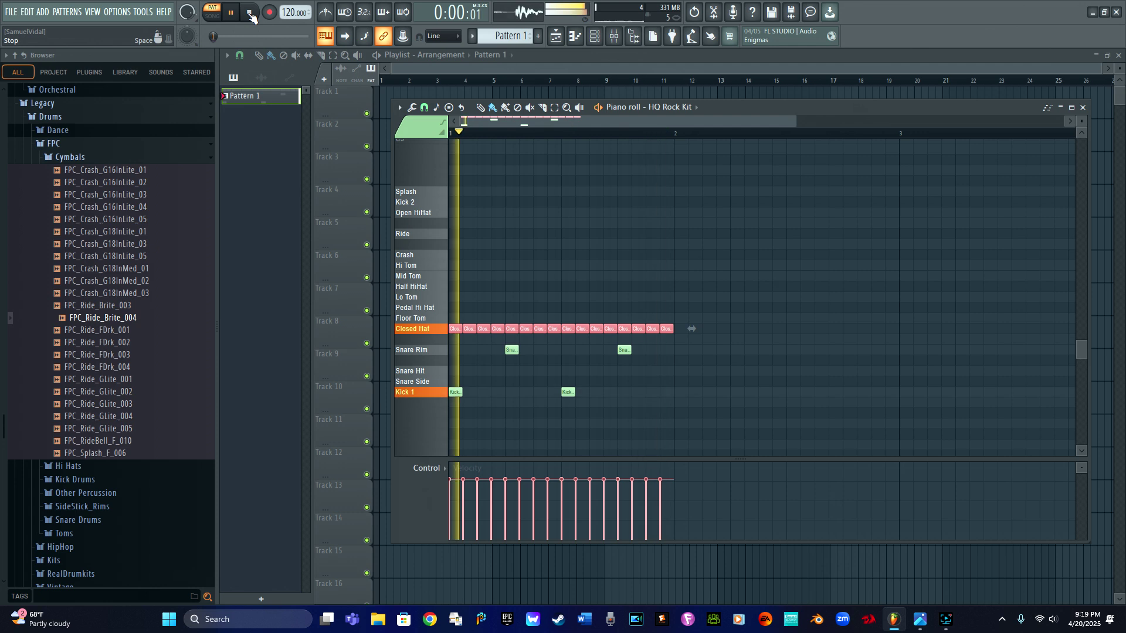
left_click(250, 13)
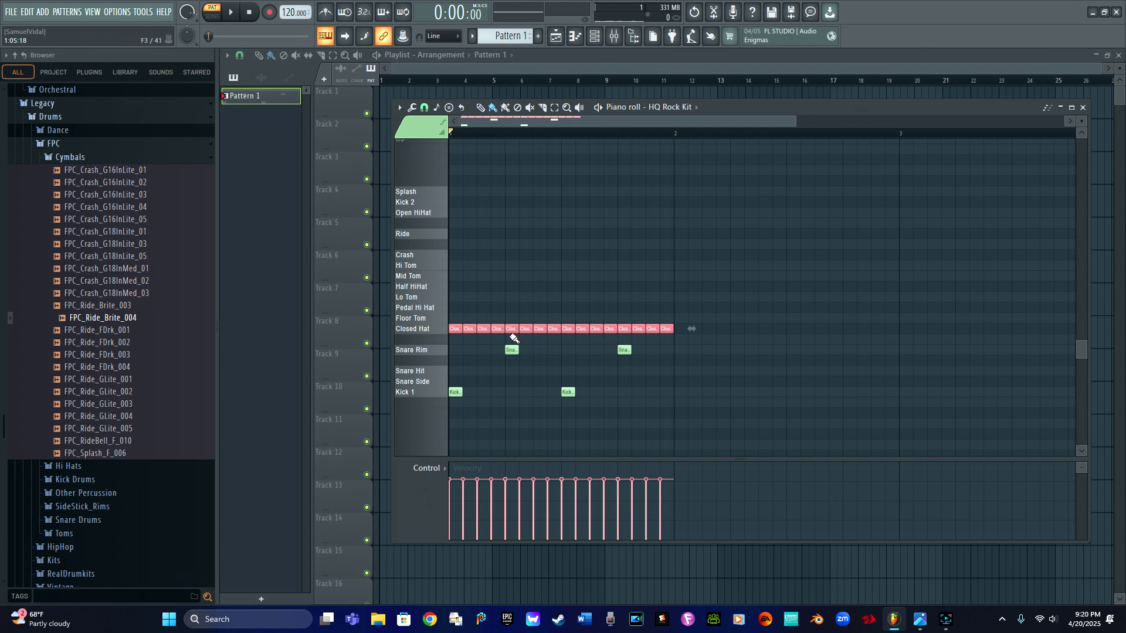
Delete every second Closed Hat note in bar 1, starting with the second one, and play the pattern.
right_click(469, 328)
right_click(497, 330)
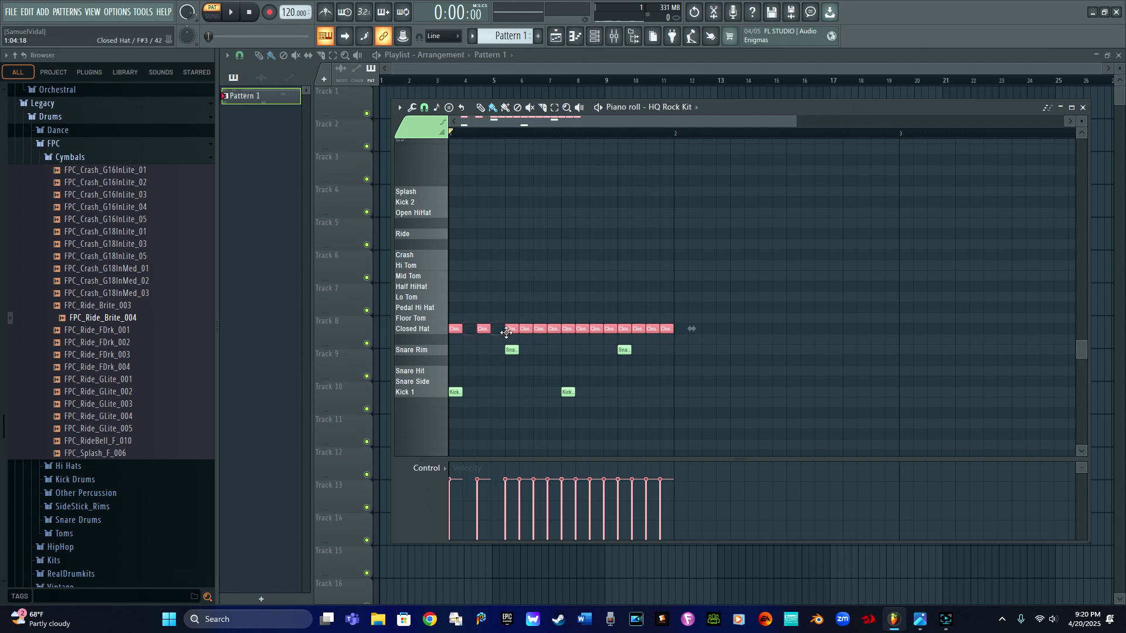
right_click(526, 329)
right_click(552, 330)
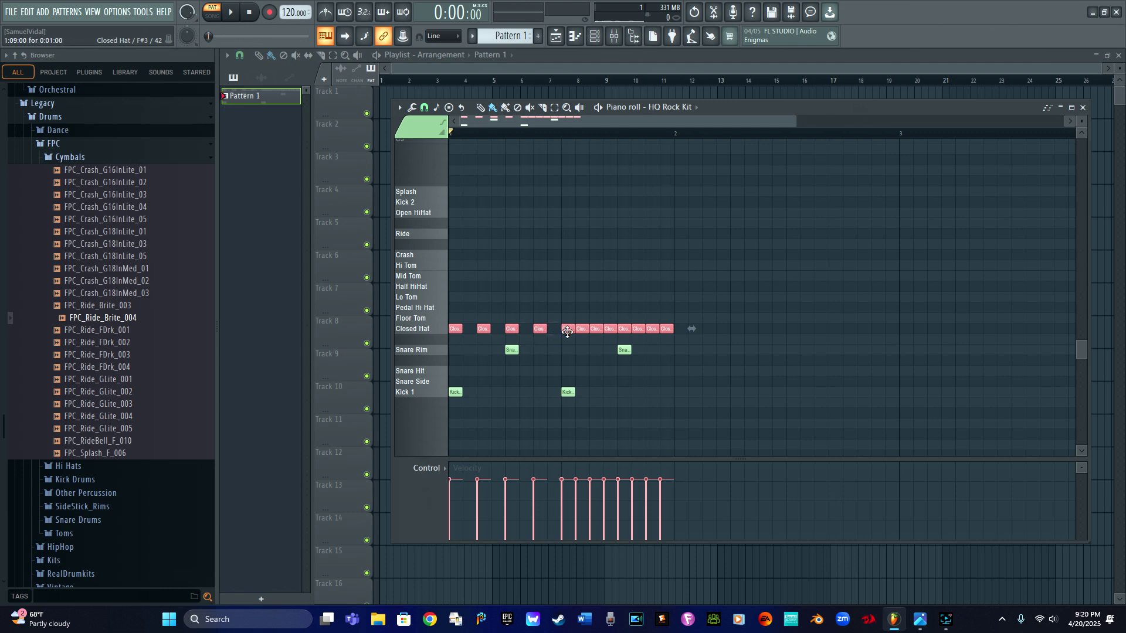
right_click(581, 329)
right_click(610, 329)
right_click(638, 329)
right_click(666, 329)
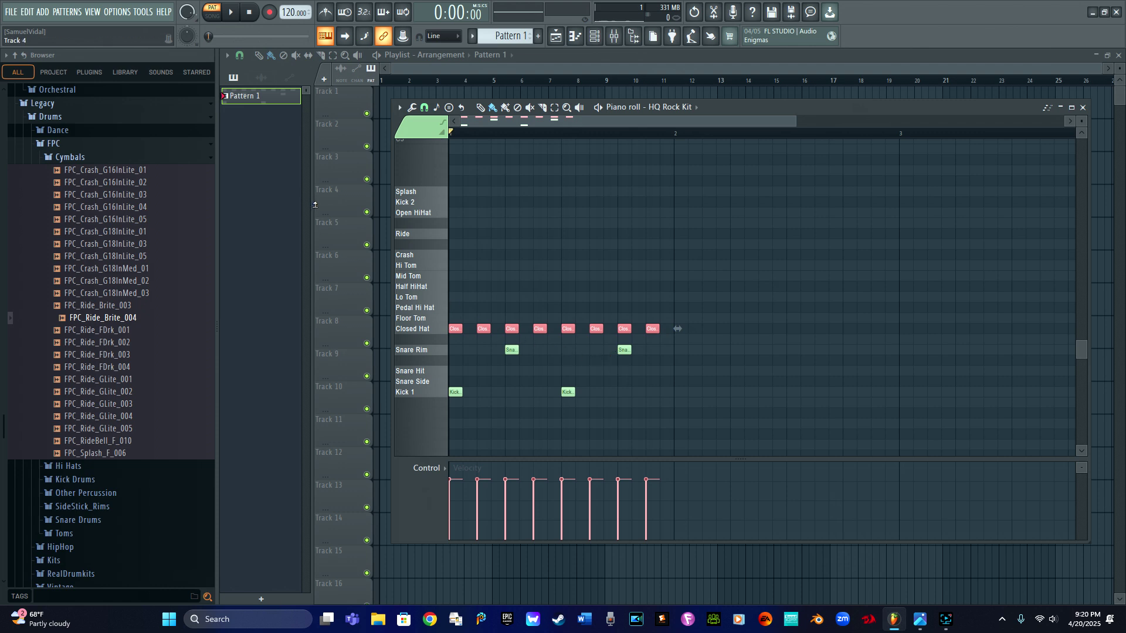
key("space")
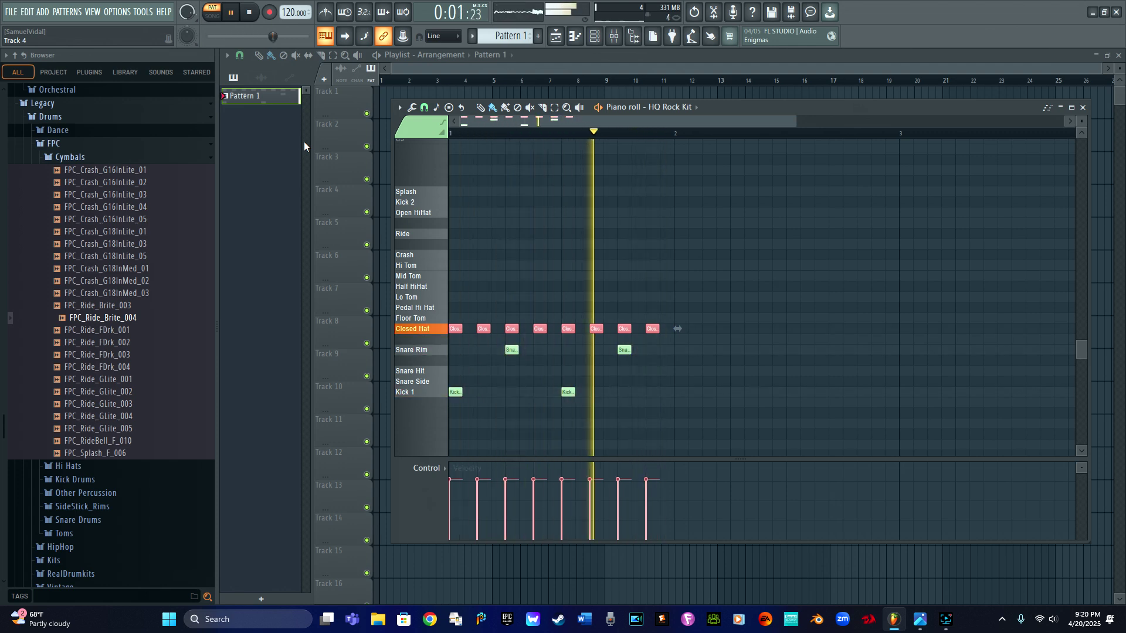
key("space")
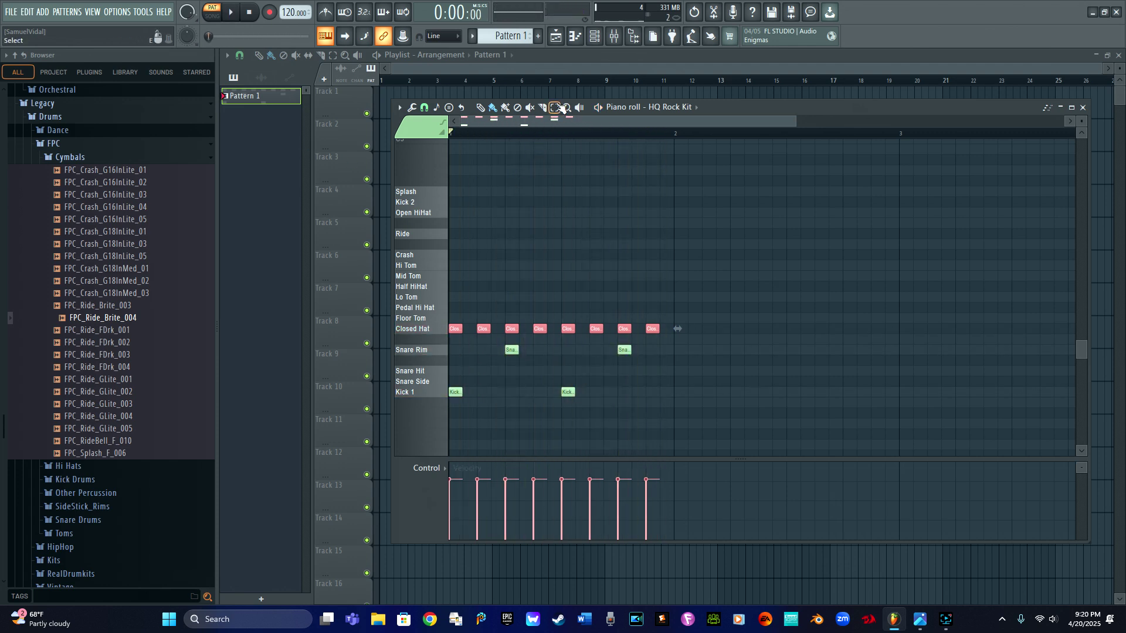
With the Draw tool, move the Closed Hat notes on beats 1, 2, 3 and 4 to the Pedal Hi Hat lane and play the pattern.
left_click(546, 138)
left_click(480, 107)
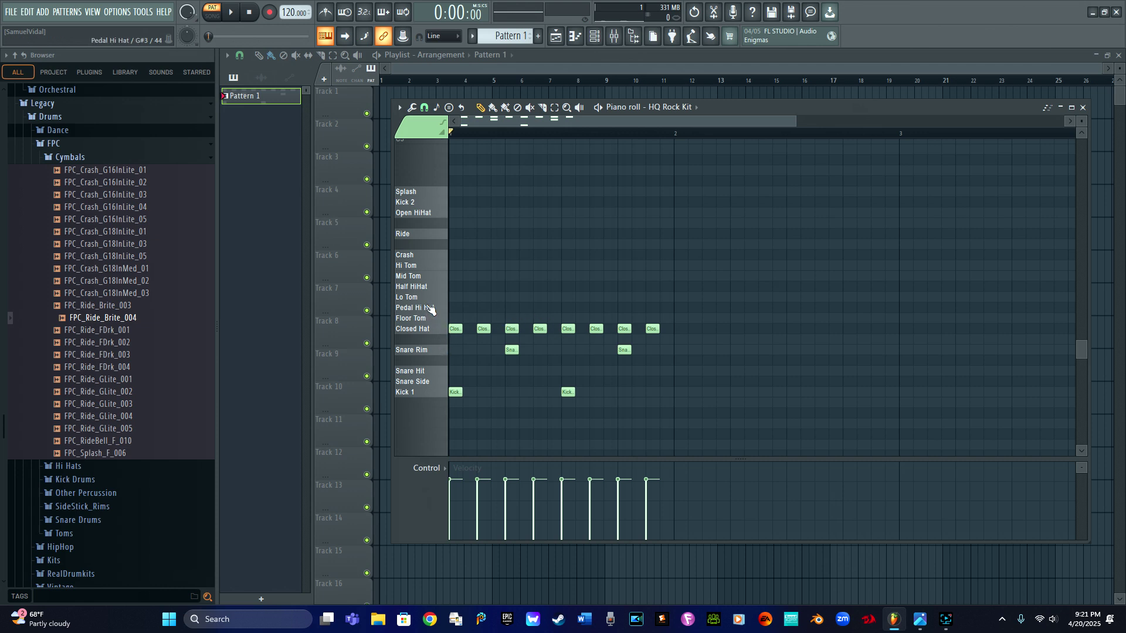
left_click_drag(454, 329, 455, 308)
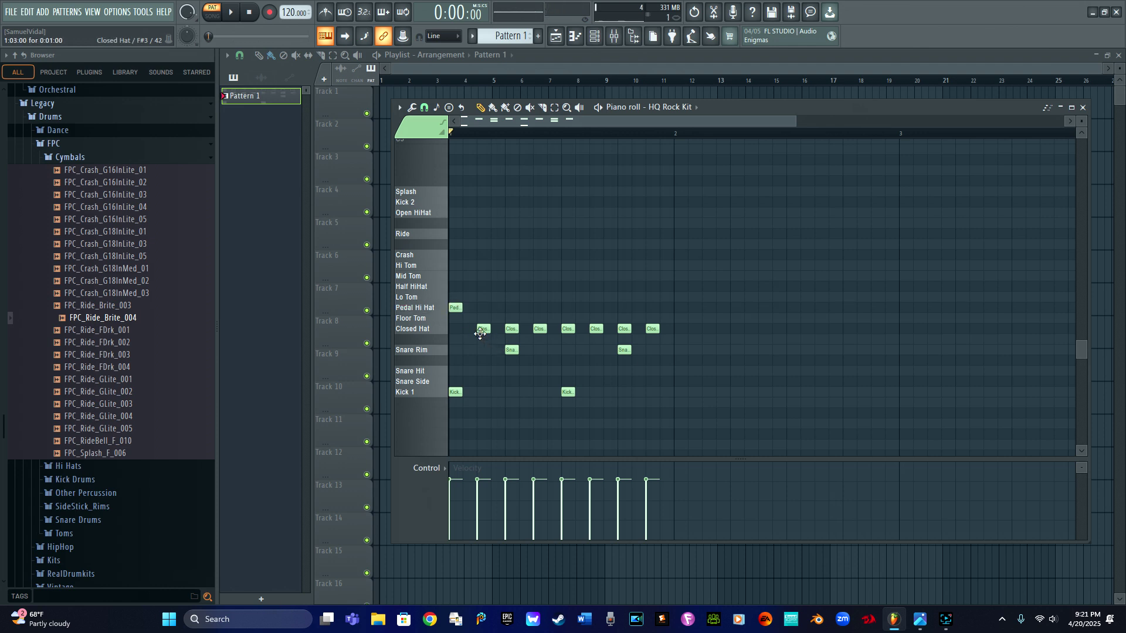
left_click_drag(511, 329, 623, 307)
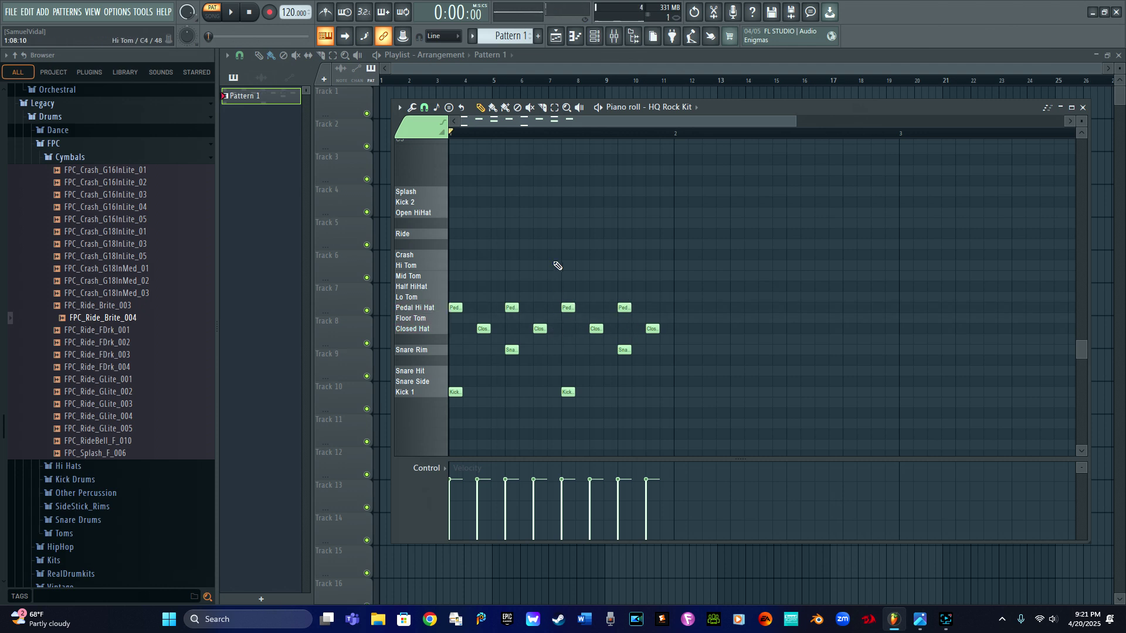
key("space")
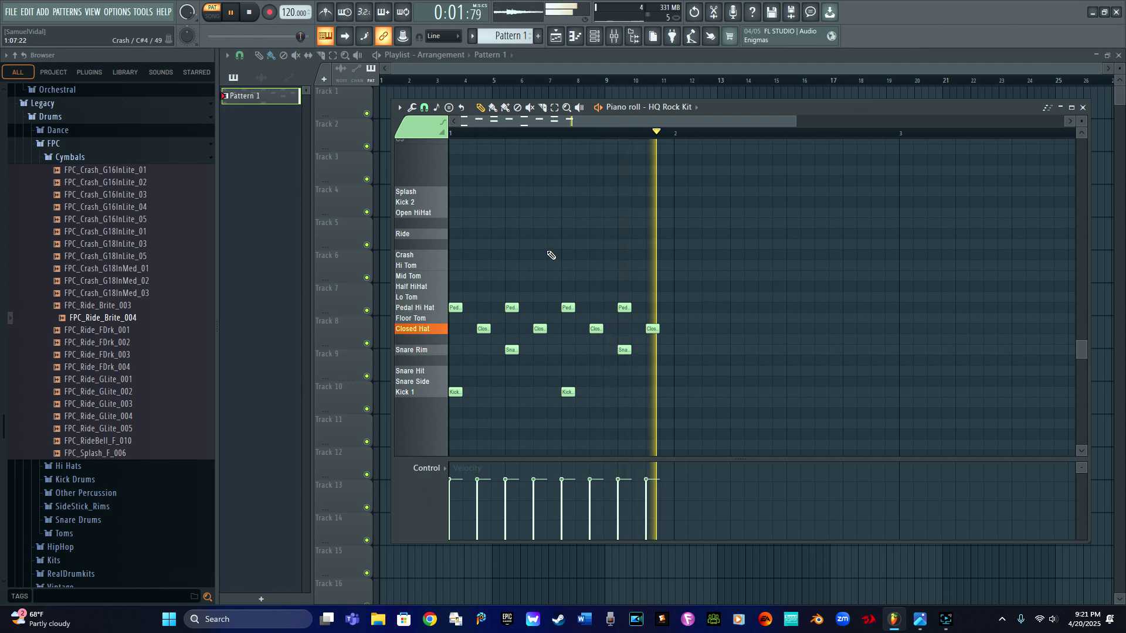
key("space")
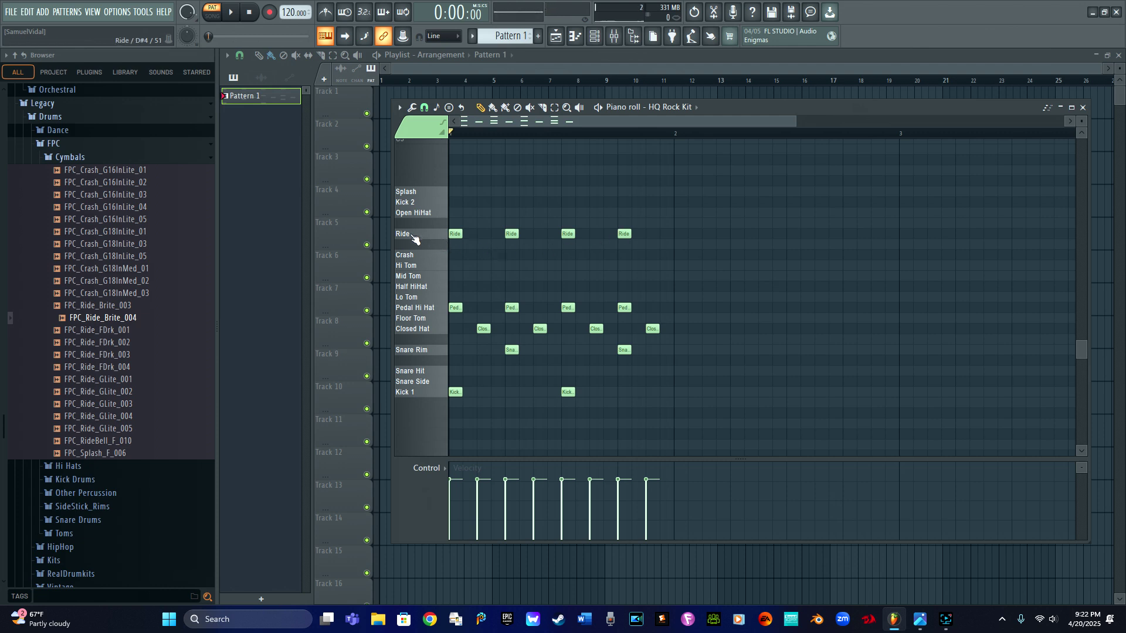
Play the pattern, and add one-step Hi Tom, Mid Tom, Lo Tom and Floor Tom notes on steps 1, 3, 5 and 7 of bar 1.
key("space")
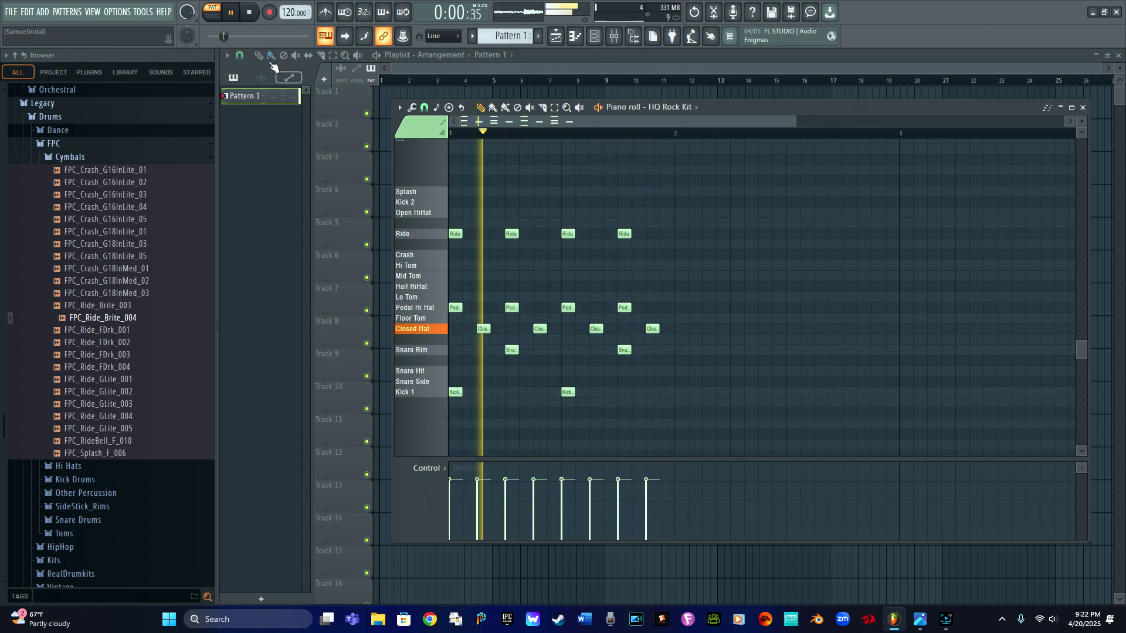
left_click(251, 14)
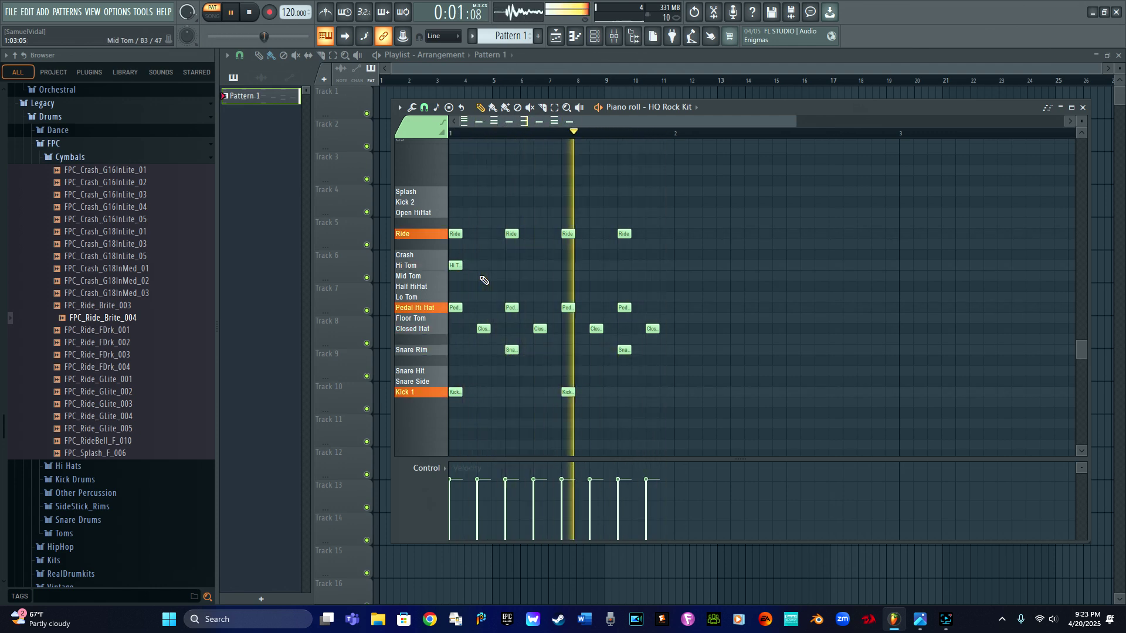
left_click(484, 277)
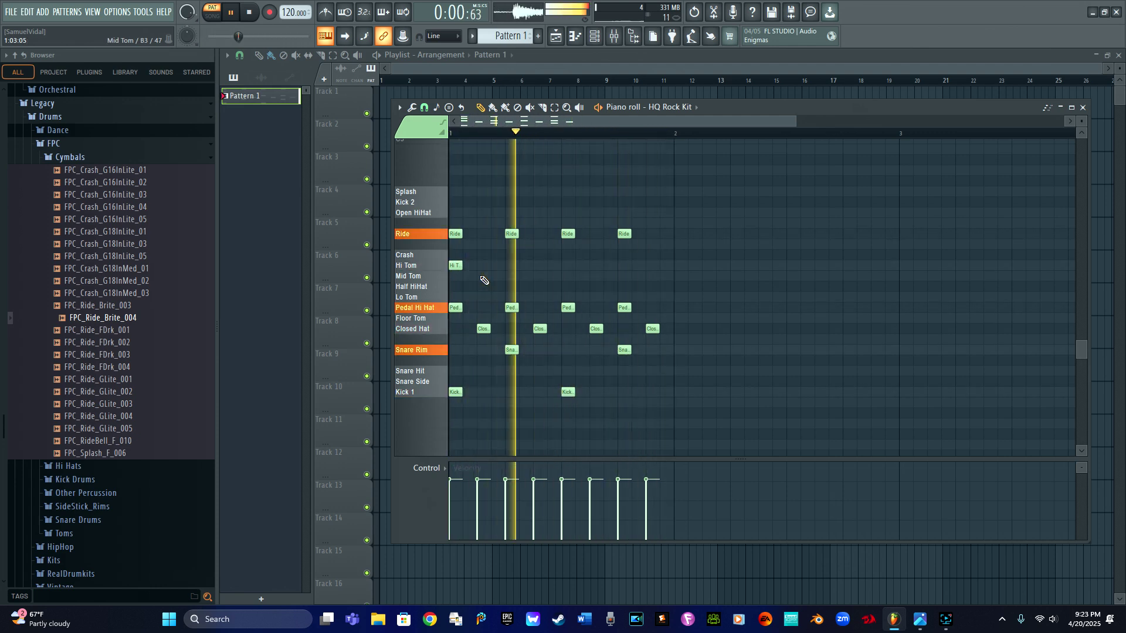
left_click(512, 296)
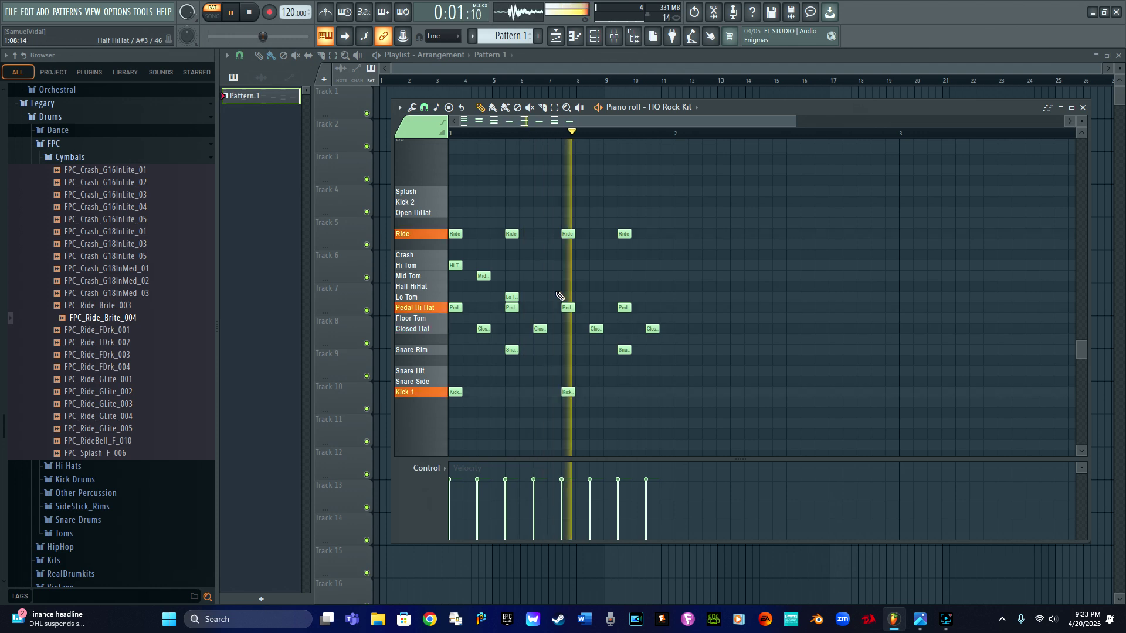
left_click(539, 318)
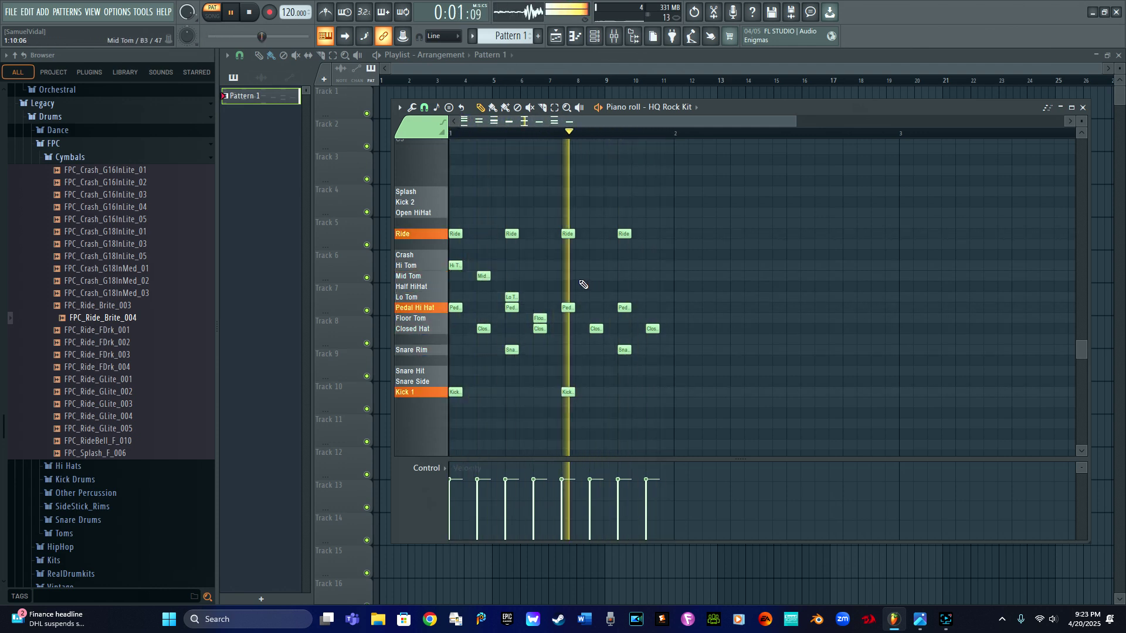
Add one-step Mid Tom notes on steps 9 and 11, a Lo Tom note on step 13 and a Floor Tom note on step 15.
left_click(565, 276)
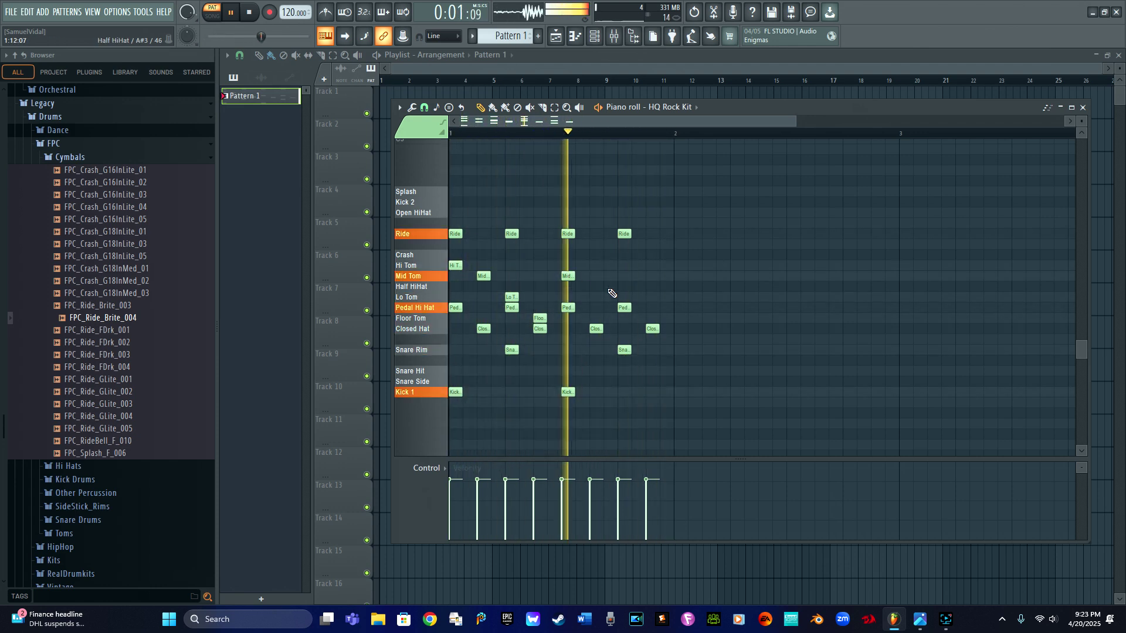
left_click(596, 277)
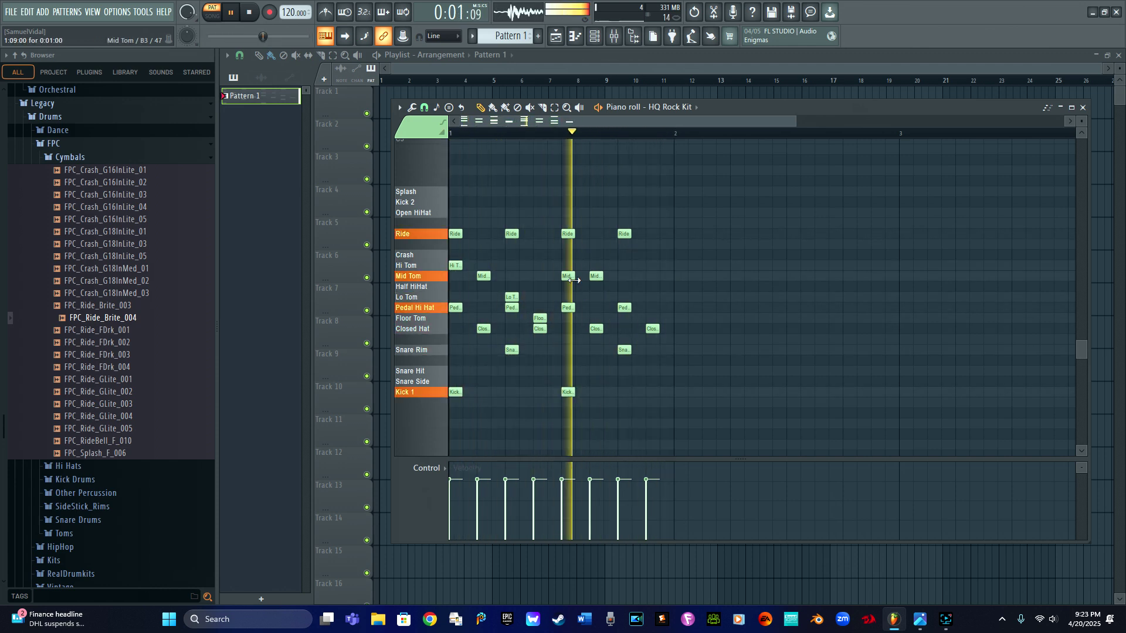
left_click(624, 298)
left_click(654, 319)
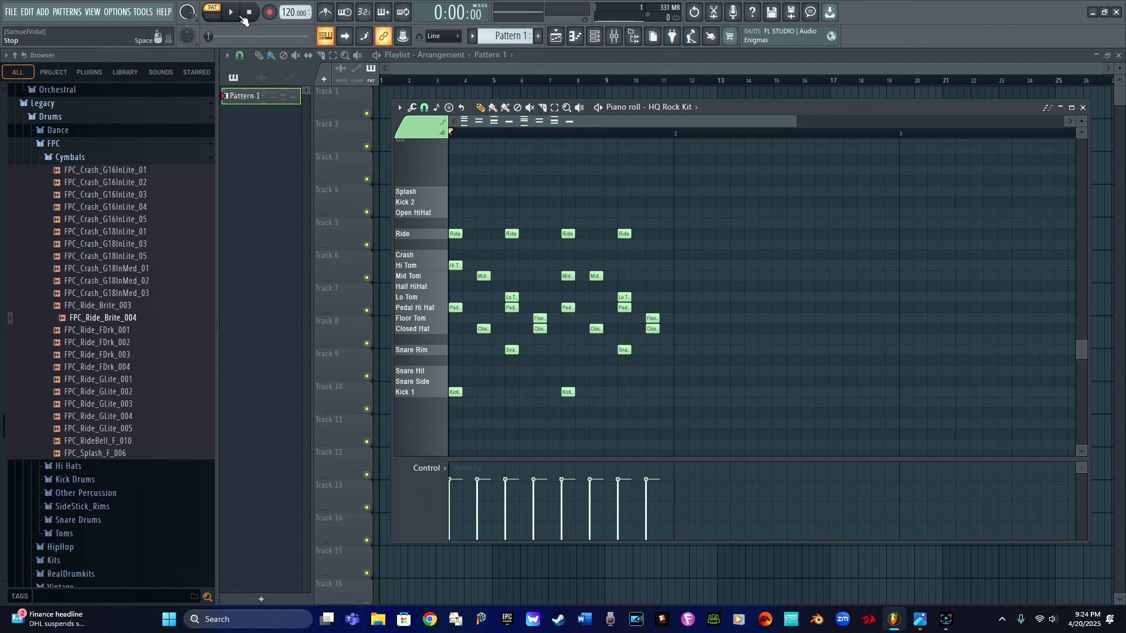
Try doubling the tom hits with Hi Tom on step 2, Mid Tom on steps 4 and 10, and Lo Tom on steps 6 and 14.
left_click(469, 266)
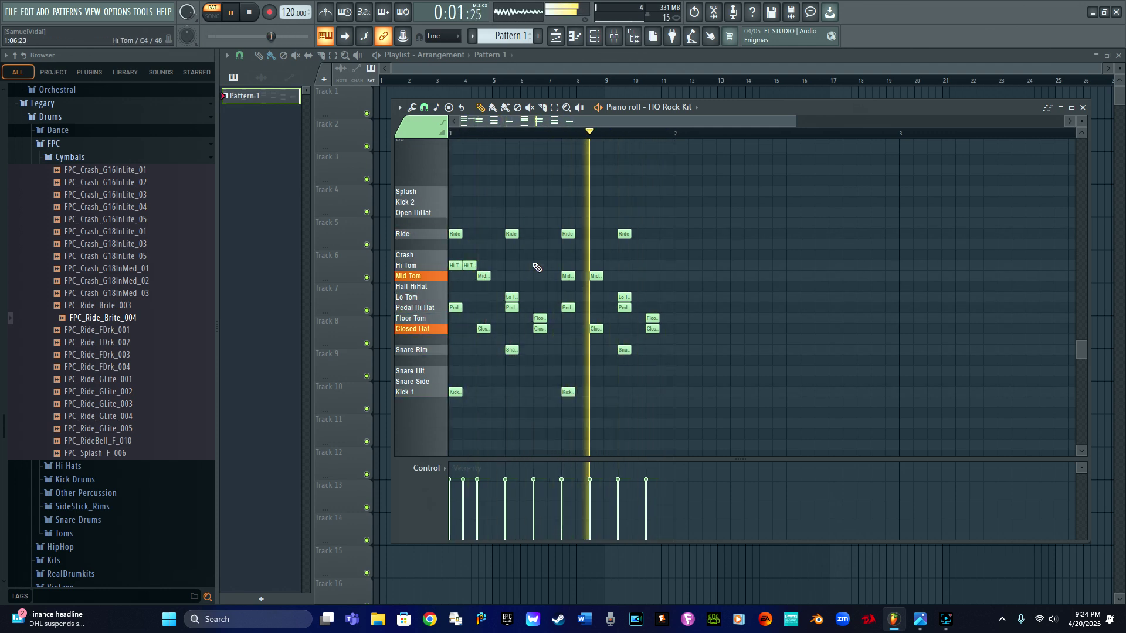
left_click(497, 275)
left_click(523, 297)
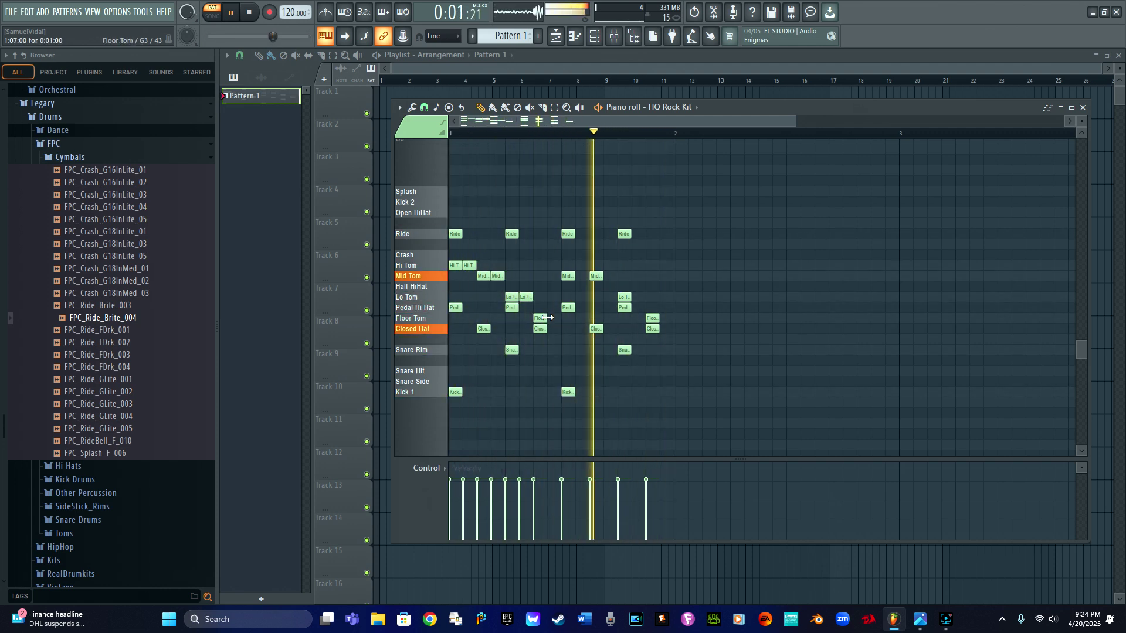
left_click(608, 276)
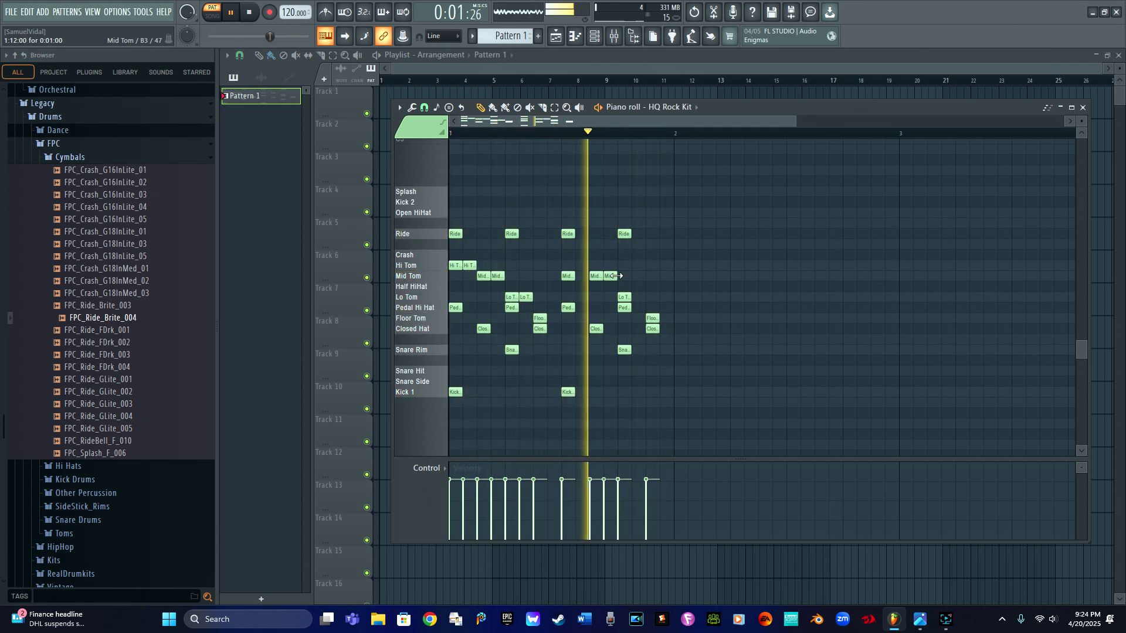
right_click(608, 276)
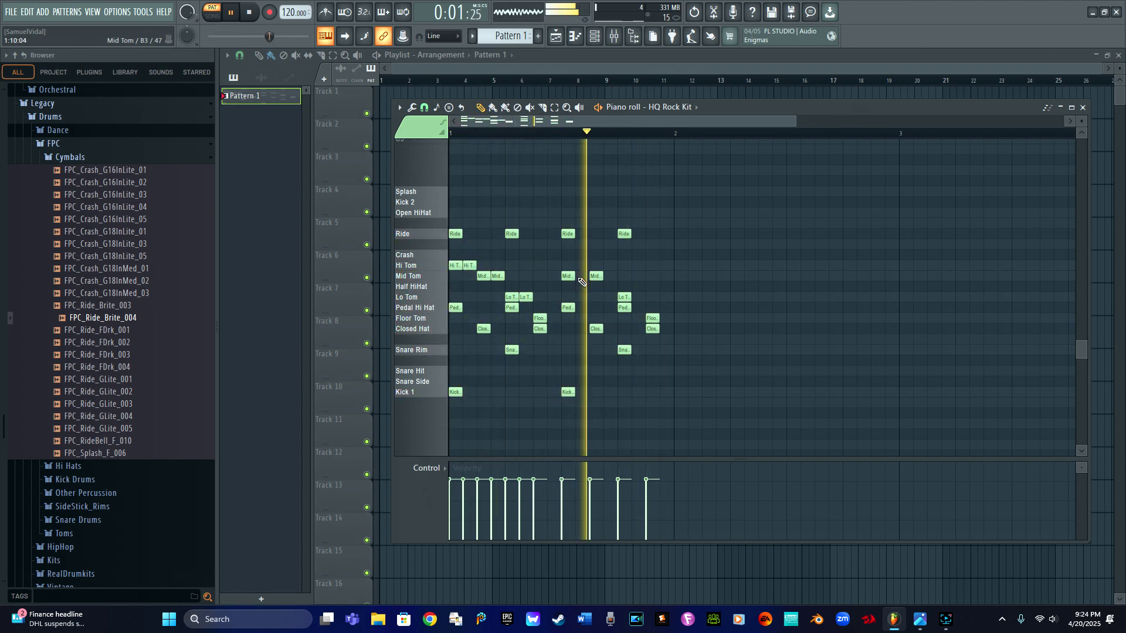
left_click(583, 276)
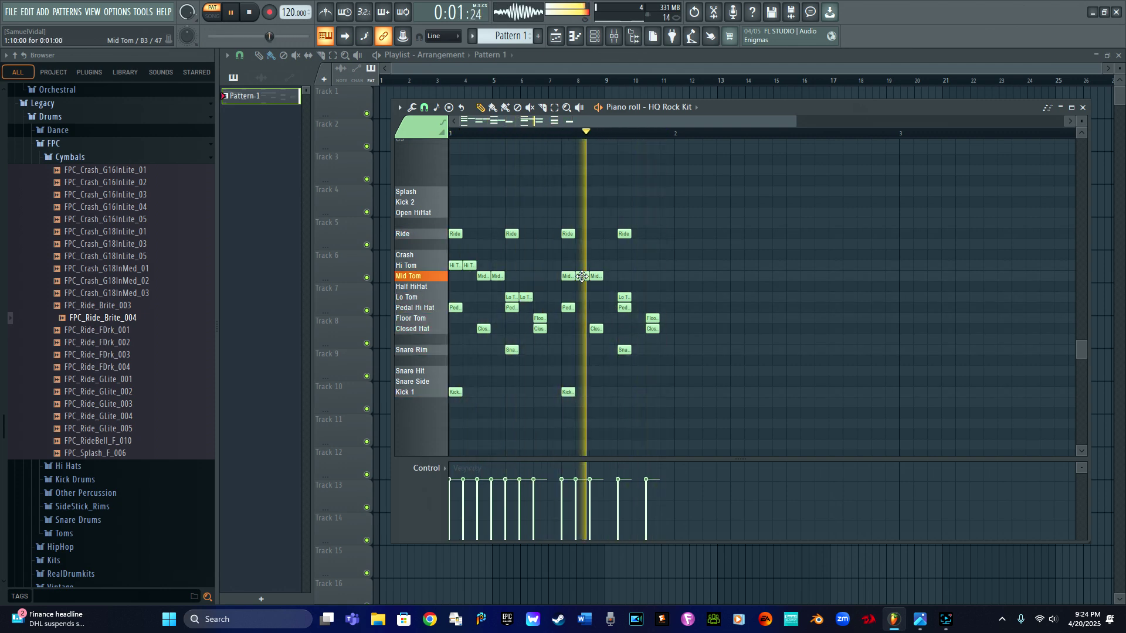
left_click(638, 298)
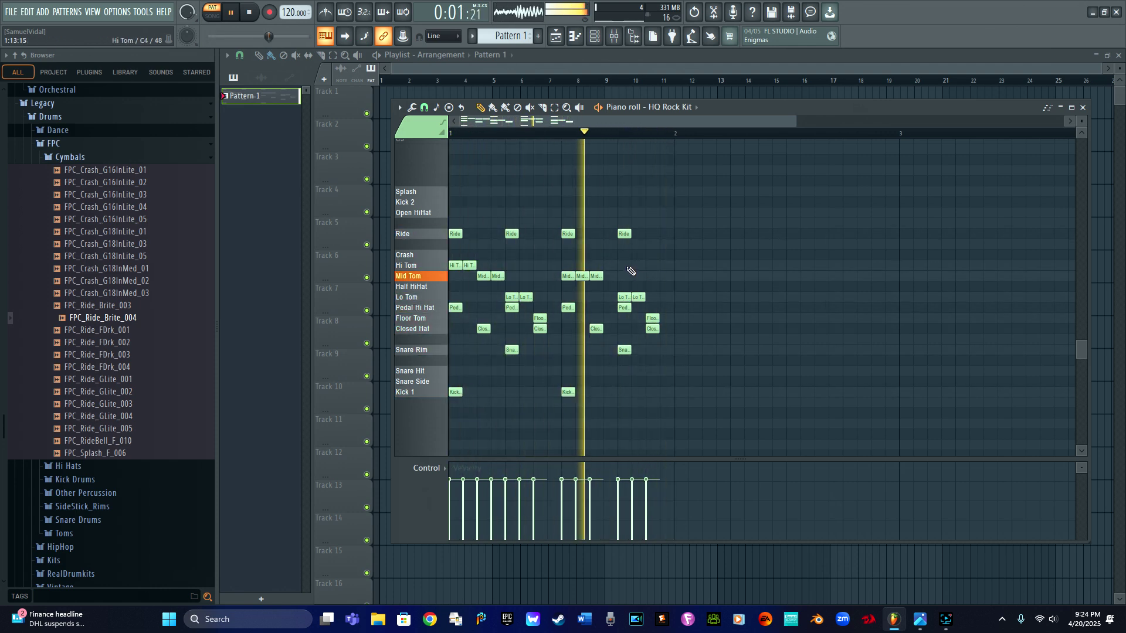
Delete the doubled tom notes on the even-numbered steps of bar 1.
right_click(584, 277)
right_click(638, 297)
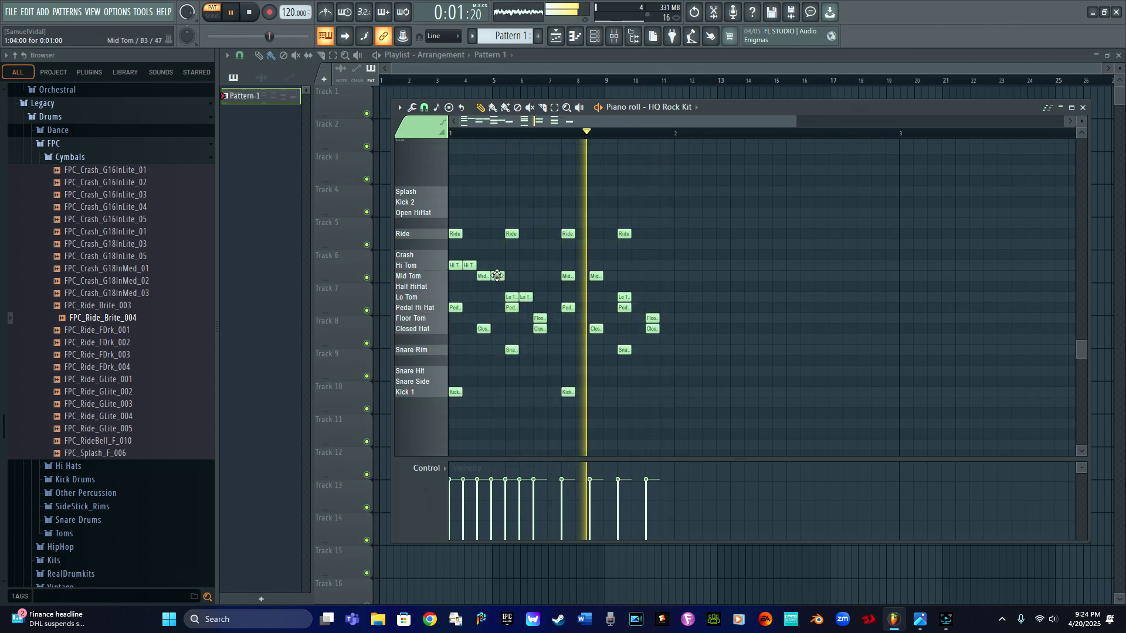
right_click(470, 266)
right_click(498, 276)
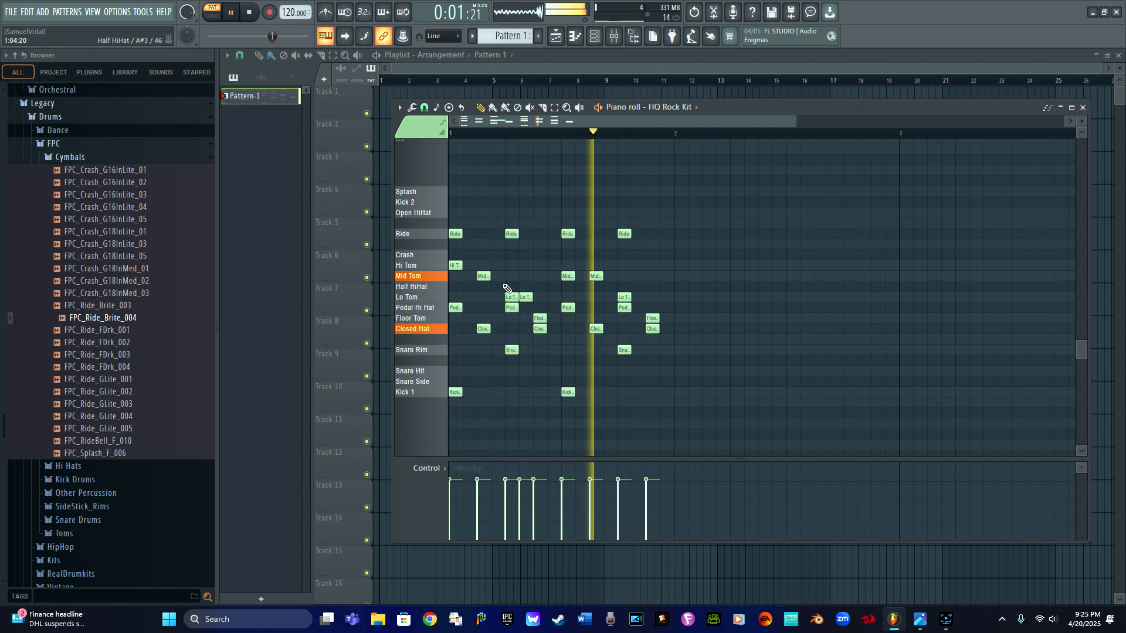
left_click(554, 317)
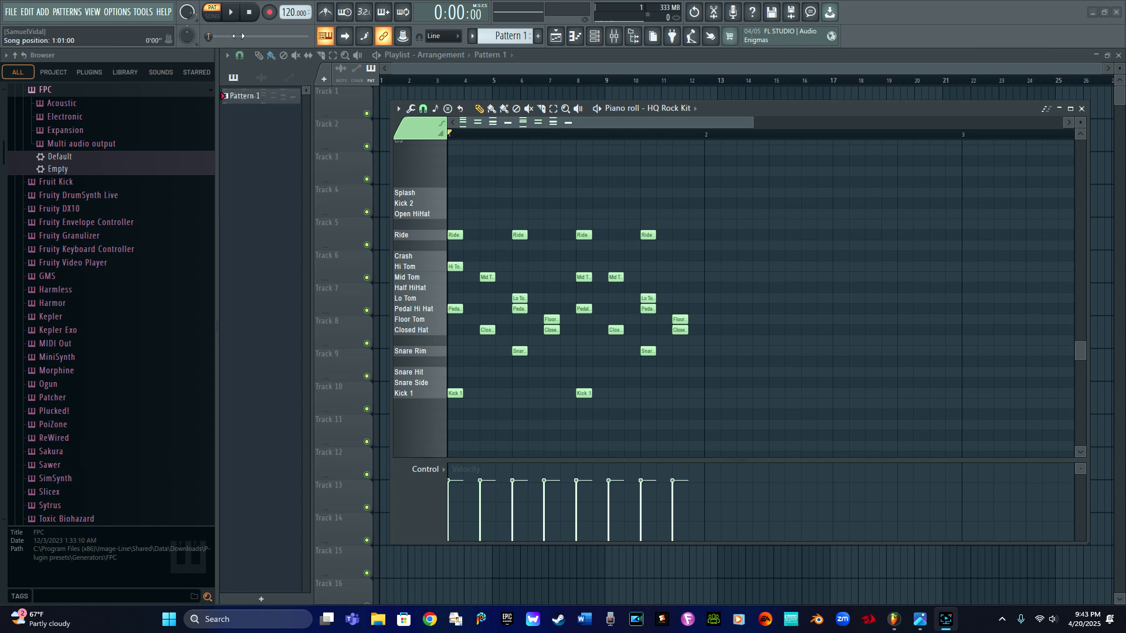
Play the tom pattern, add a one-step Half HiHat note on step 15 of bar 1, and play the pattern again.
left_click(238, 19)
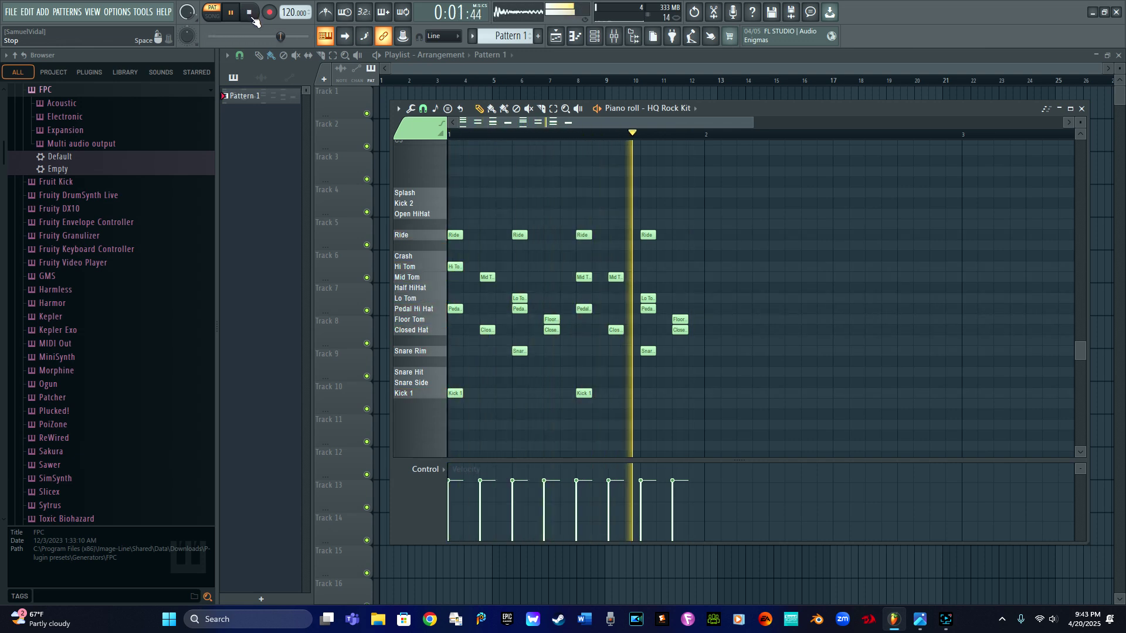
left_click(251, 14)
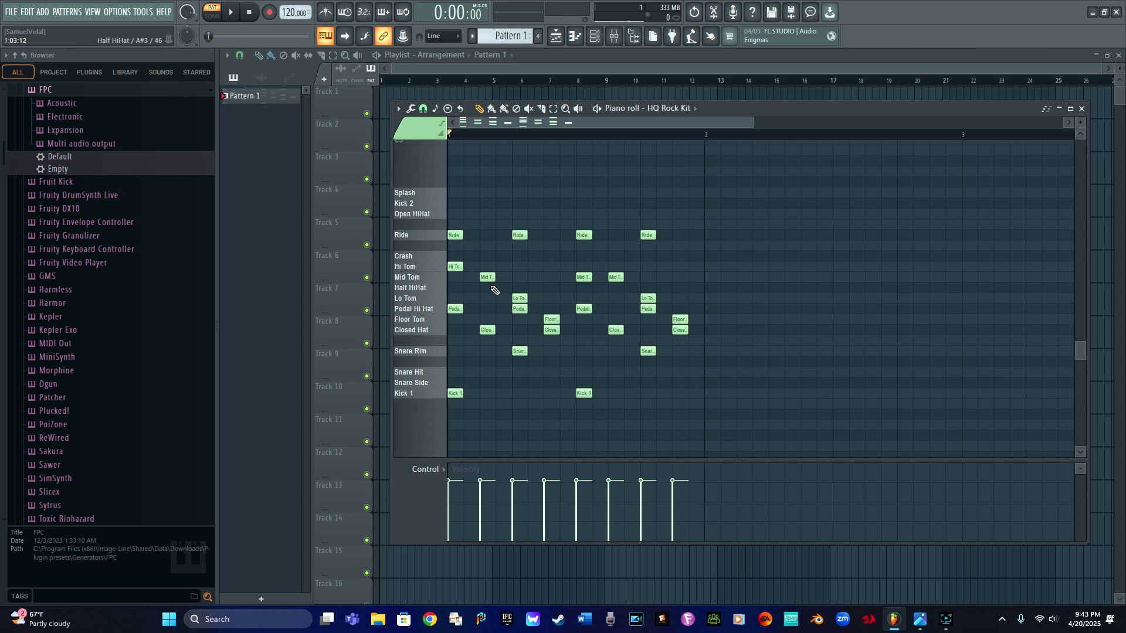
left_click(680, 288)
key("space")
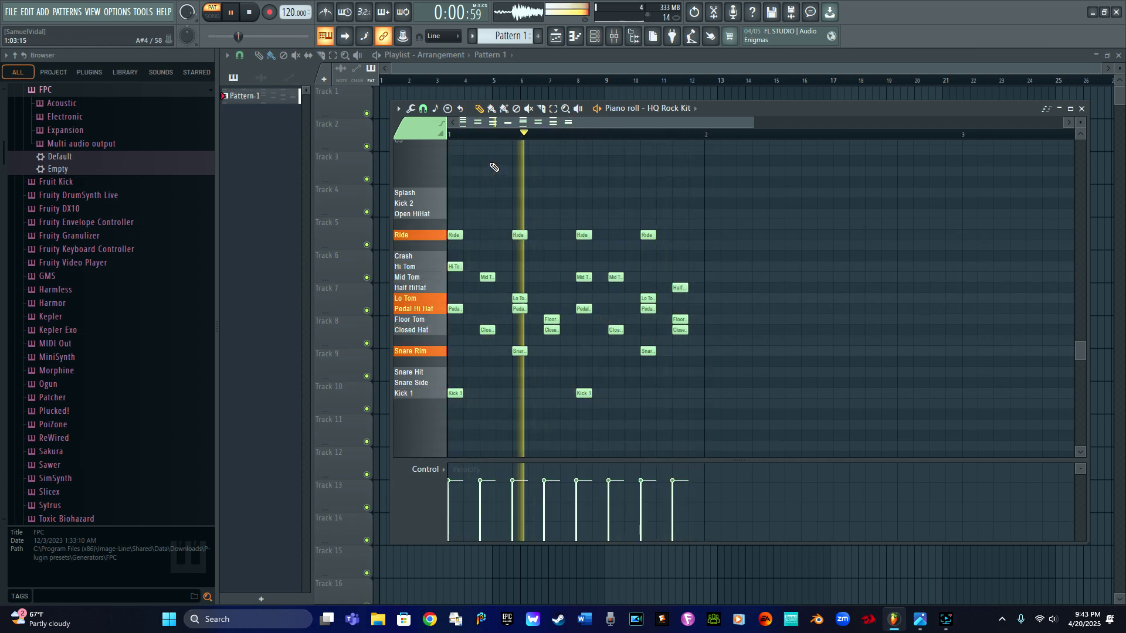
key("space")
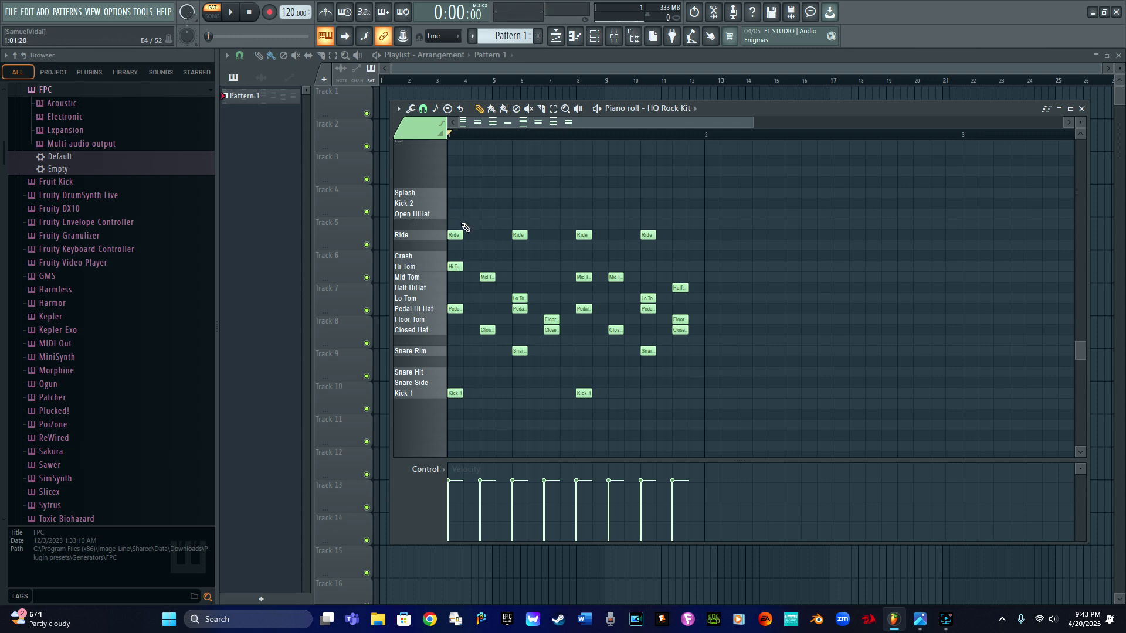
Add a Crash note on step 1 and a Splash note on step 9 of bar 1, playing the pattern to hear them.
left_click(456, 256)
key("space")
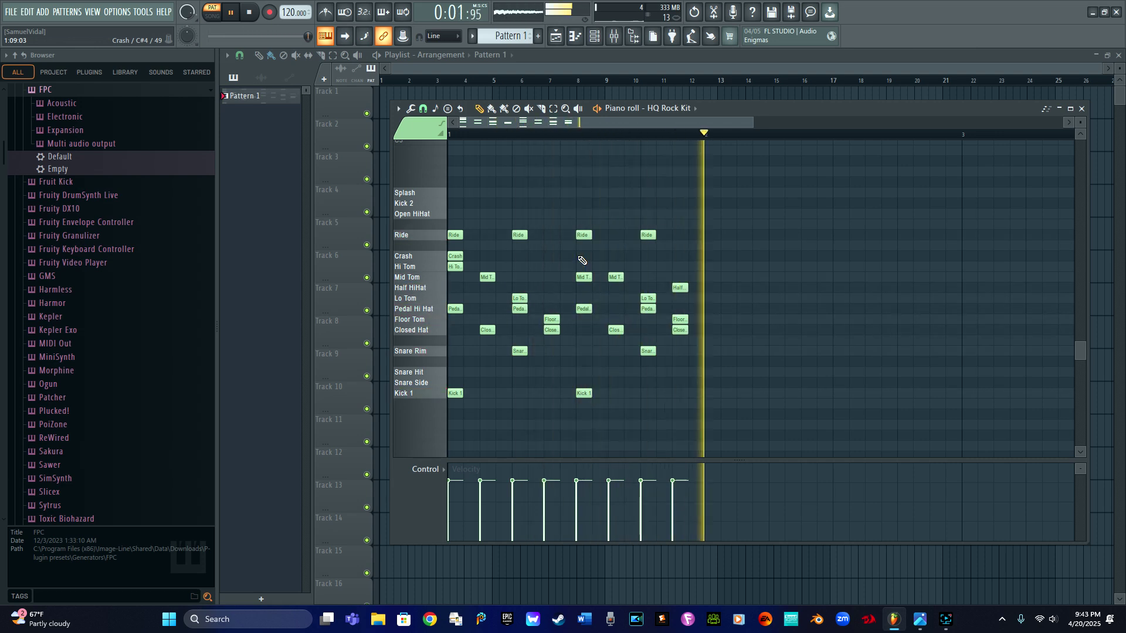
left_click(583, 193)
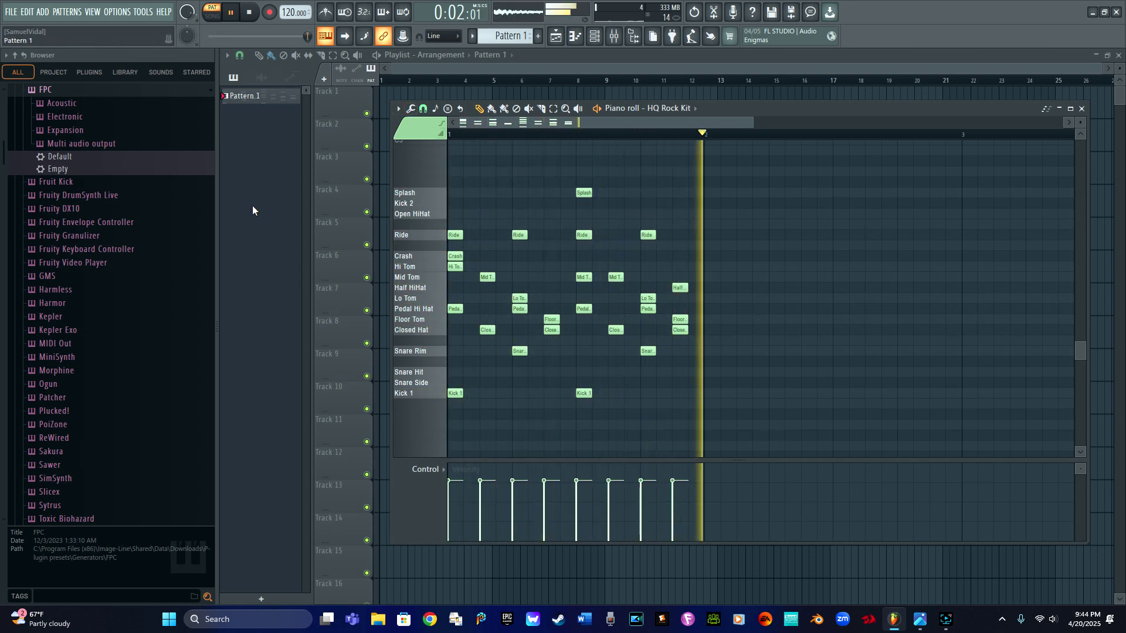
left_click(251, 13)
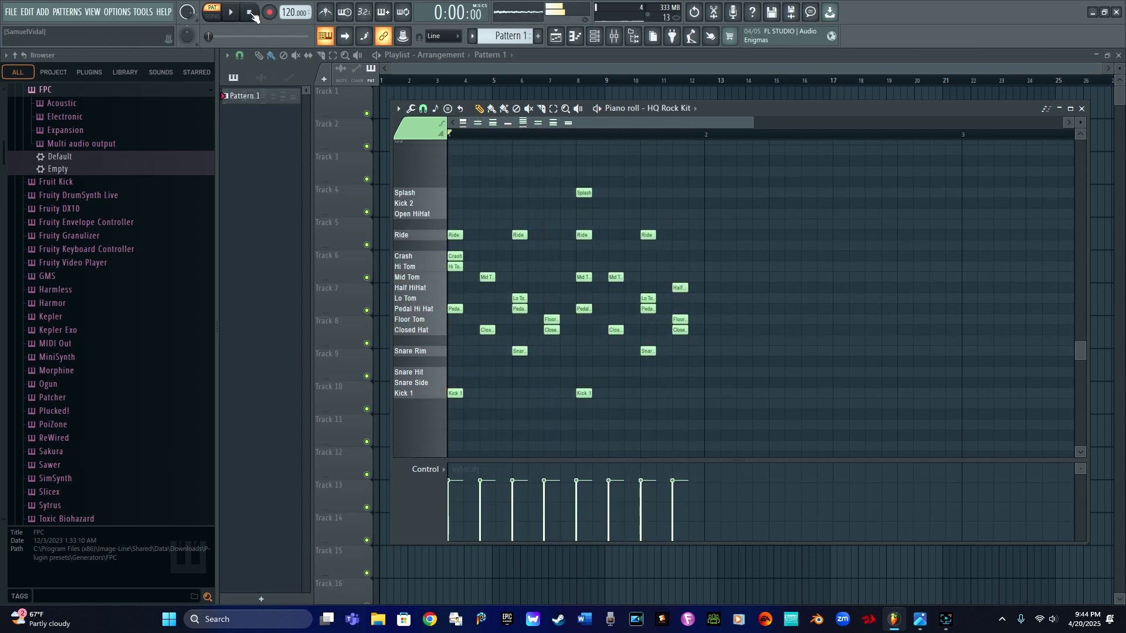